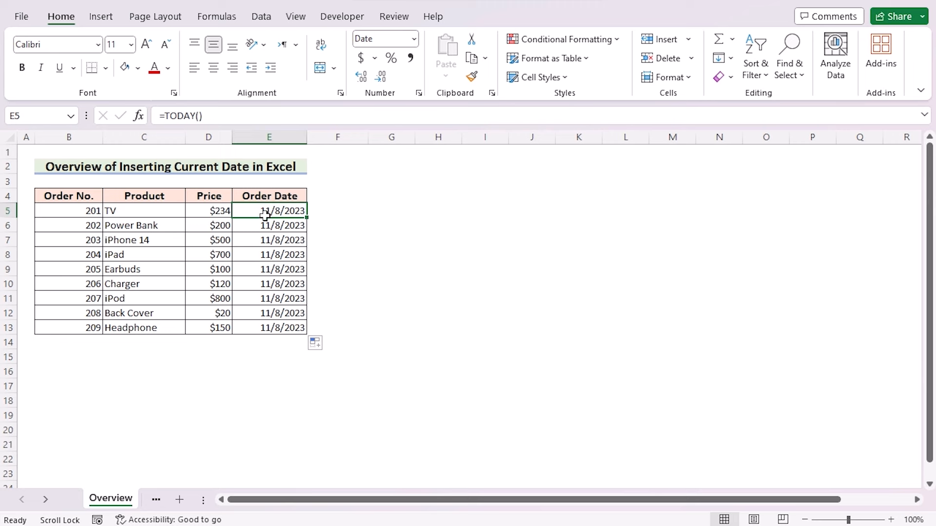
pyautogui.keyDown('shift'); pyautogui.click(272, 326); pyautogui.keyUp('shift')
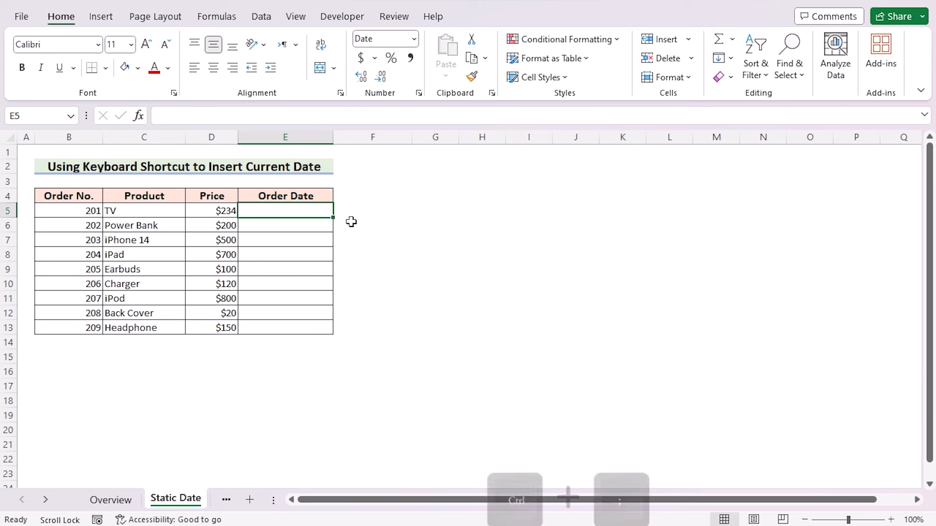
# Insert the current date as a static value in Order Date cells E5 and E6.
pyautogui.hotkey('ctrl', ';')
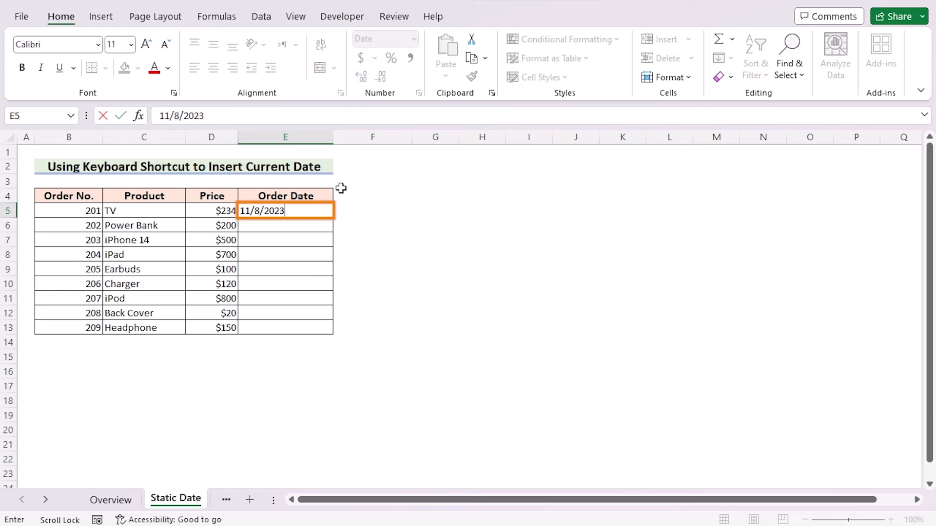
pyautogui.press('Return')
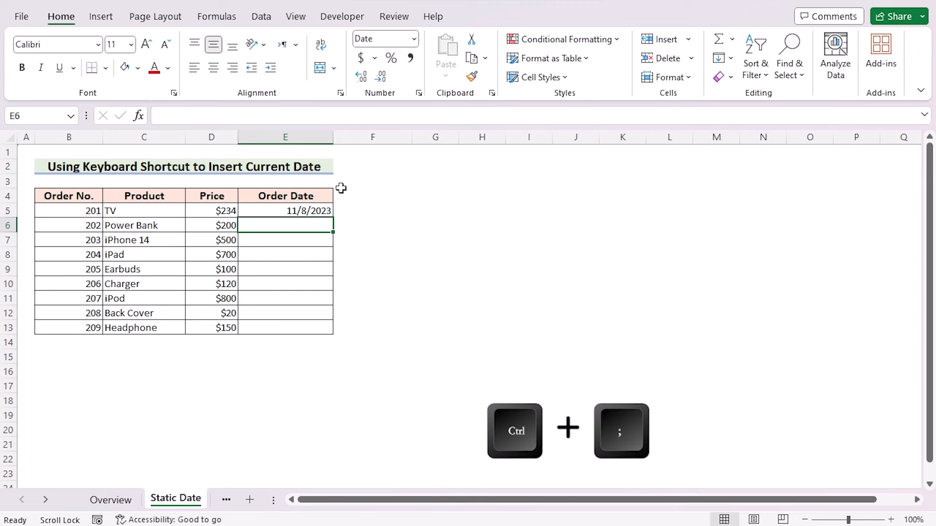
pyautogui.hotkey('ctrl', ';')
pyautogui.press('Return')
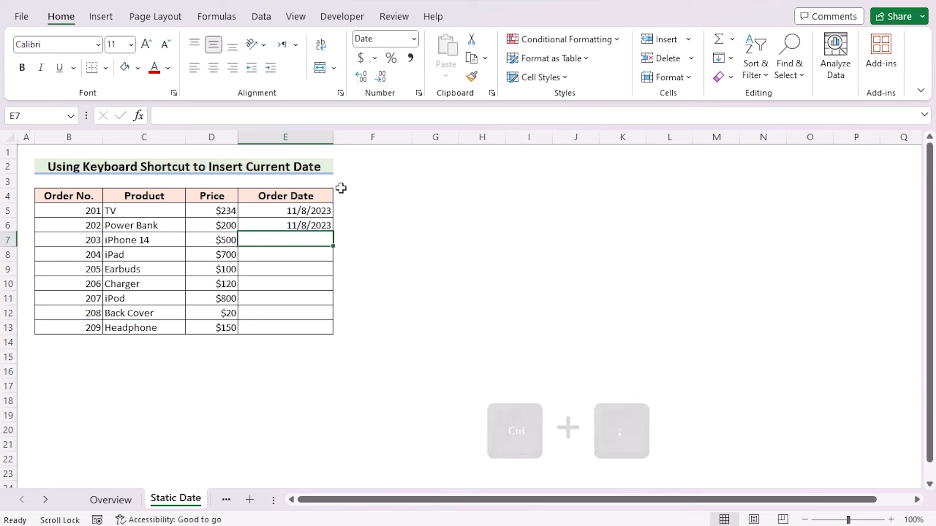
# Fill the static dates down the Order Date column through E13.
pyautogui.click(319, 211)
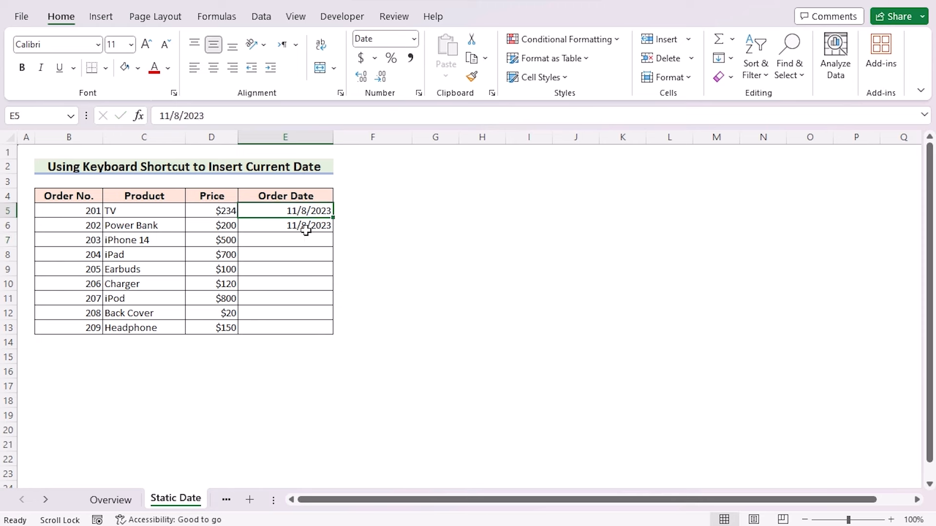
pyautogui.click(318, 224)
pyautogui.moveTo(318, 211); pyautogui.dragTo(329, 335)
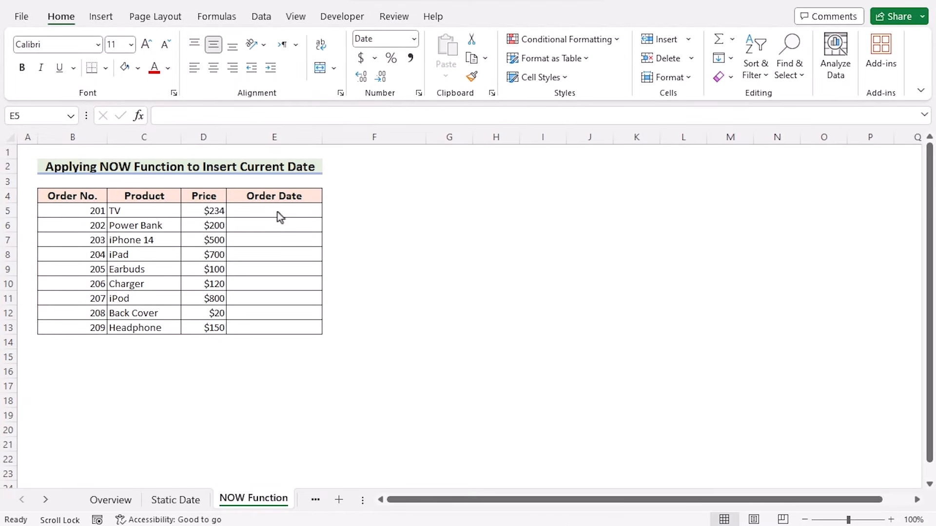
# Enter =NOW() in Order Date cell E5 and fill the formula down to E13.
pyautogui.doubleClick(279, 215)
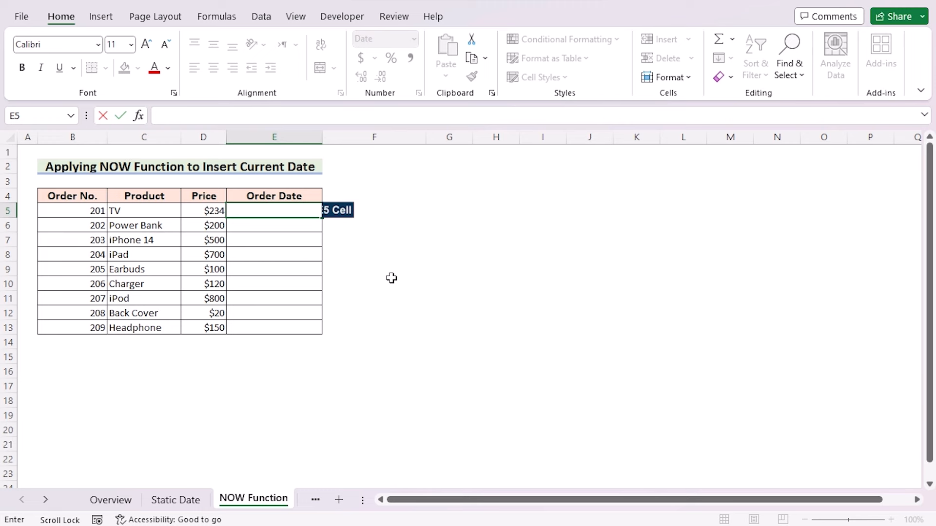
pyautogui.write('=NOW')
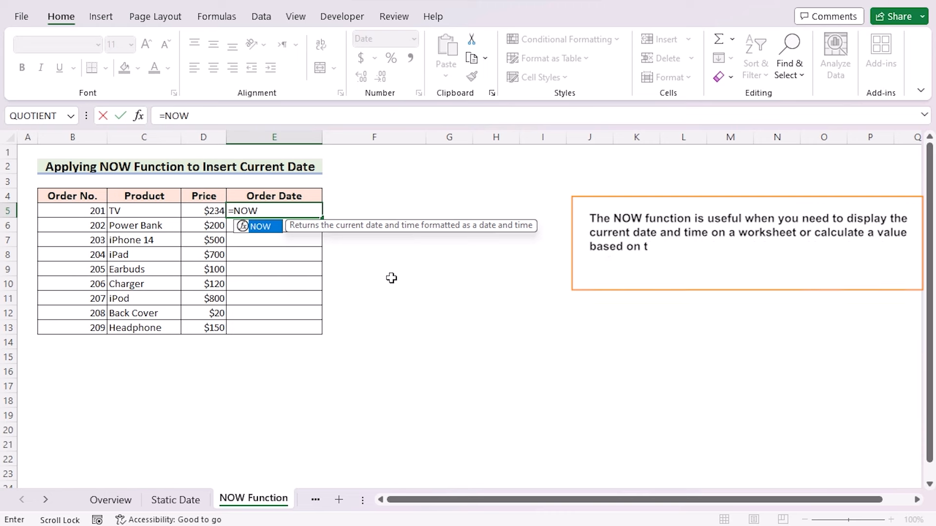
pyautogui.write('()')
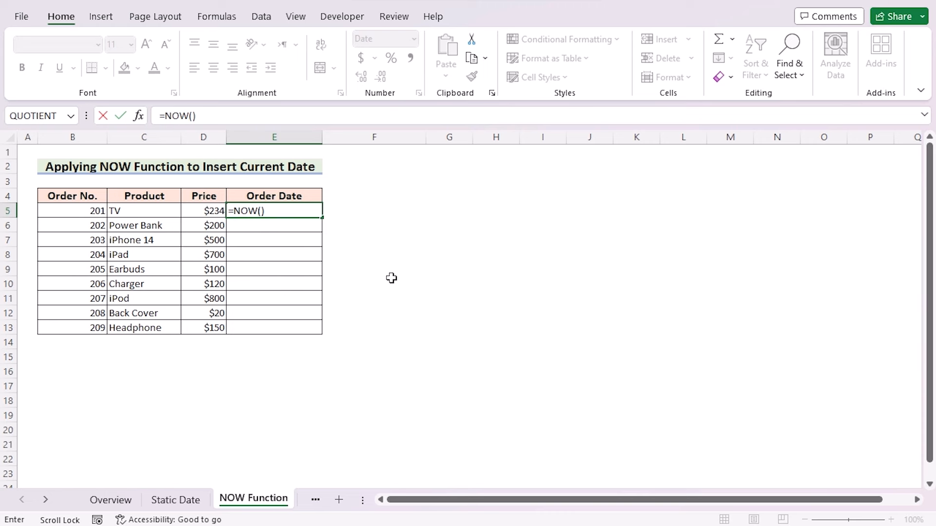
pyautogui.press('Return')
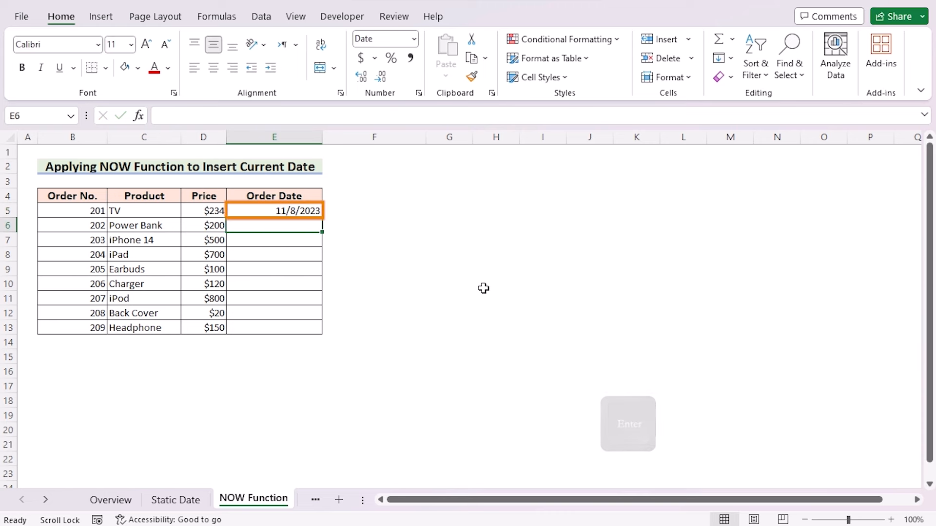
pyautogui.click(307, 210)
pyautogui.moveTo(321, 218); pyautogui.dragTo(309, 331)
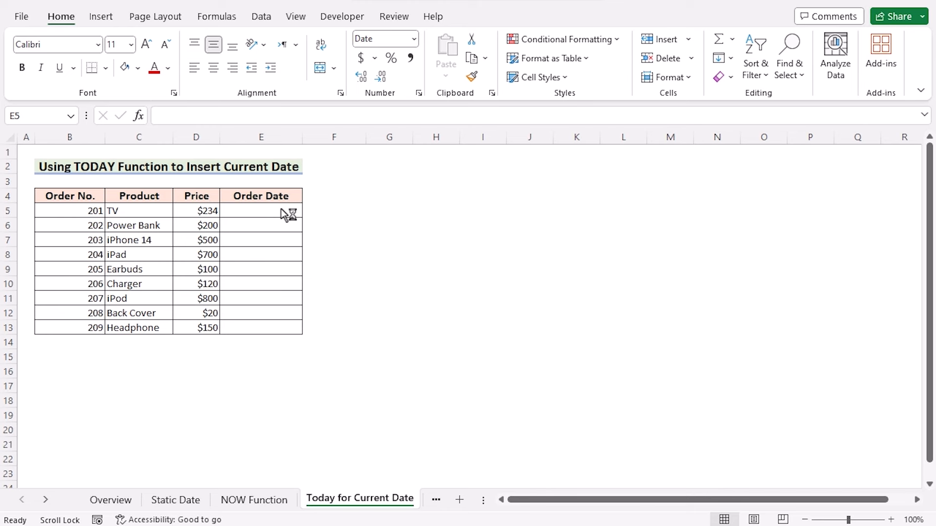
# Enter =TODAY() in Order Date cell E5 and fill the formula down to E13.
pyautogui.doubleClick(280, 209)
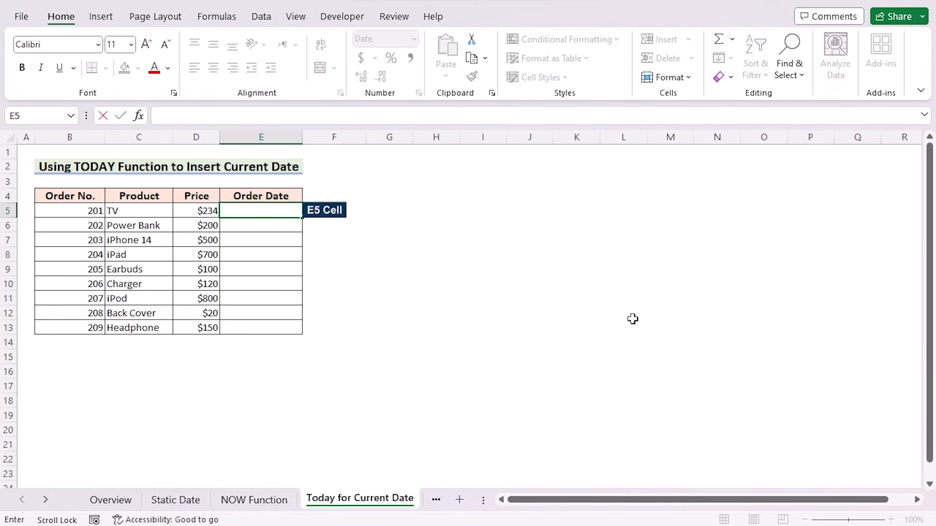
pyautogui.write('=')
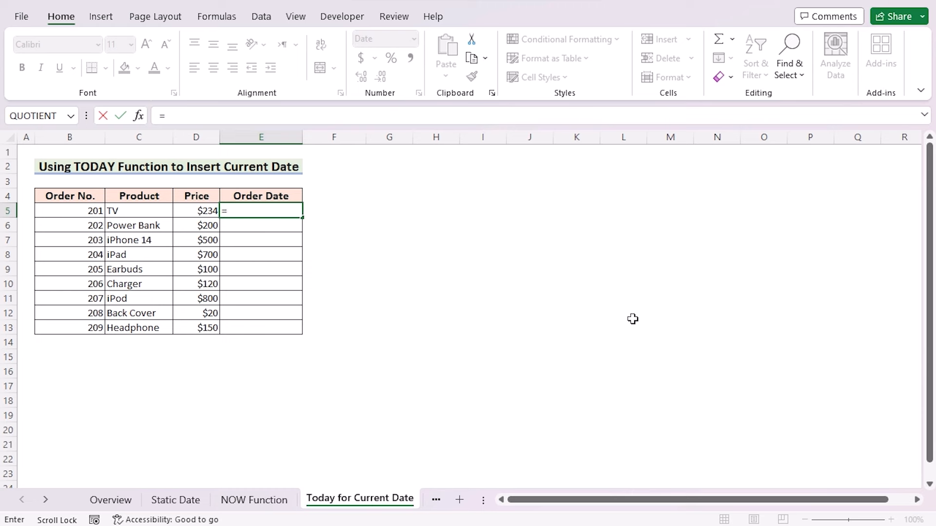
pyautogui.write('TODAY')
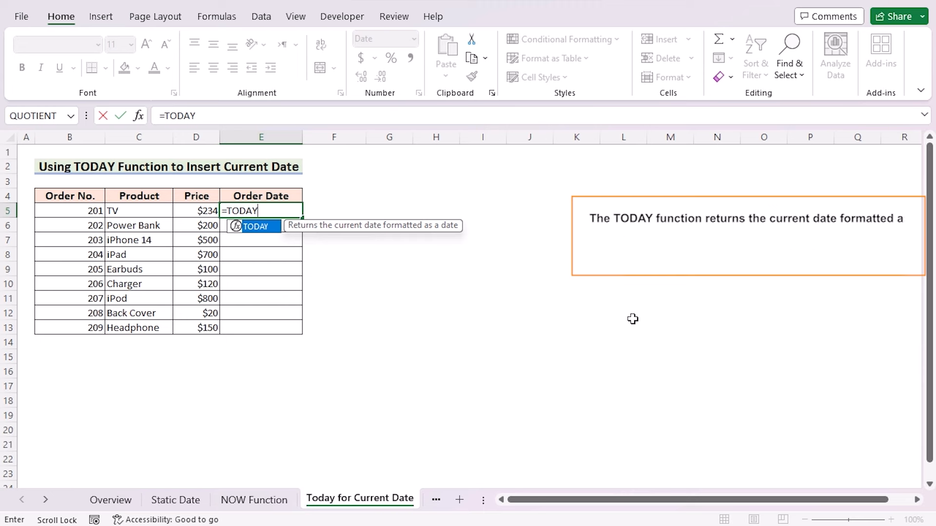
pyautogui.write('()')
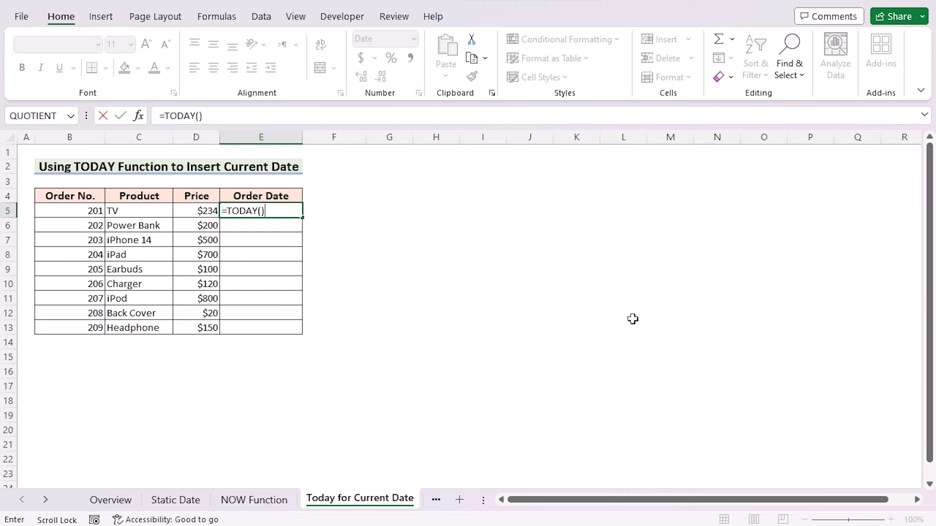
pyautogui.press('Return')
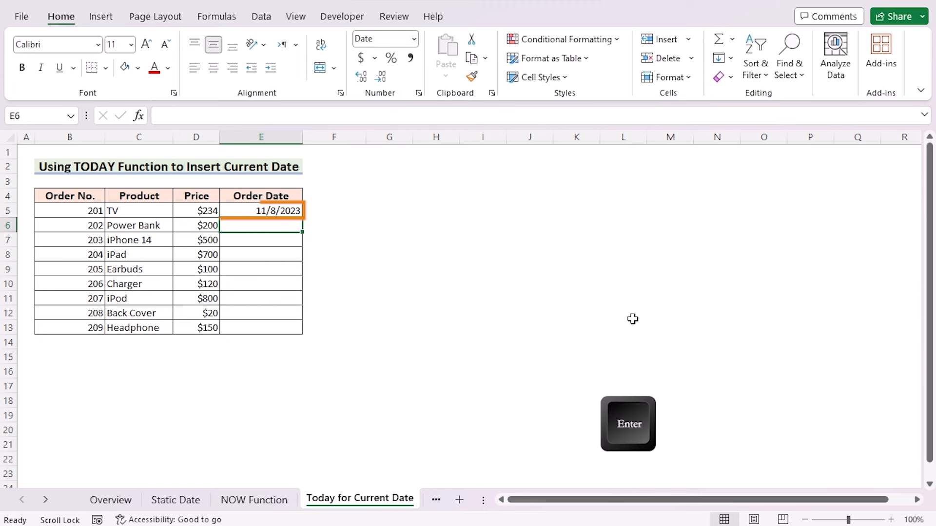
pyautogui.click(294, 209)
pyautogui.moveTo(302, 217); pyautogui.dragTo(303, 335)
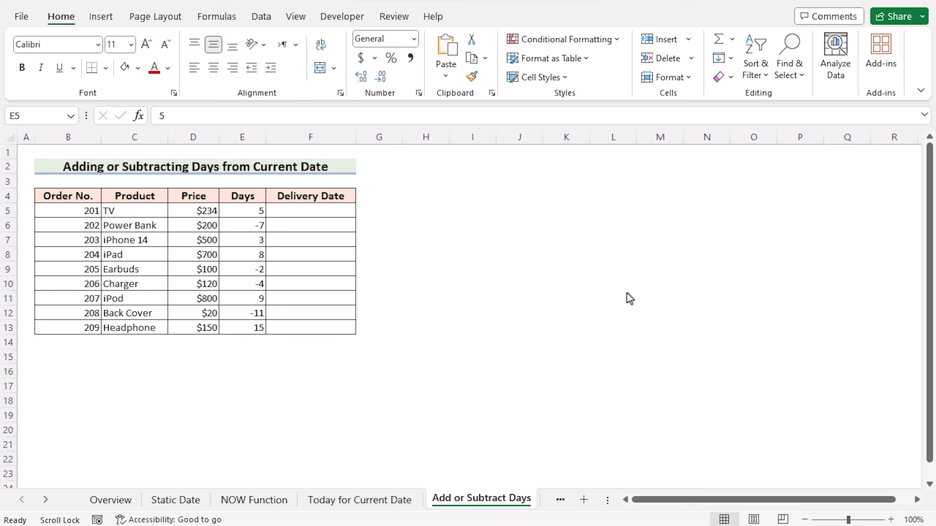
# Enter =TODAY()+E5 in F5 to offset the current date by the Days value, and fill the Delivery Date column down to F13.
pyautogui.click(246, 134)
pyautogui.click(247, 134)
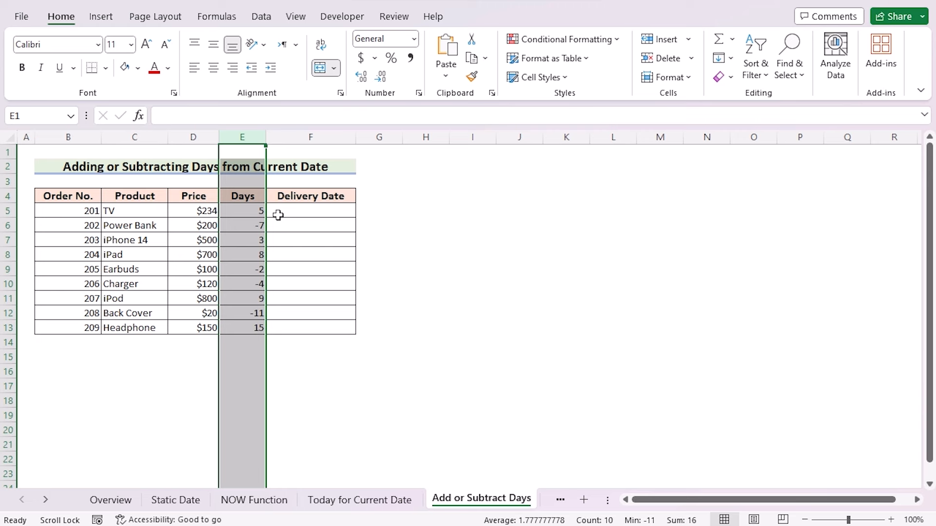
pyautogui.doubleClick(306, 211)
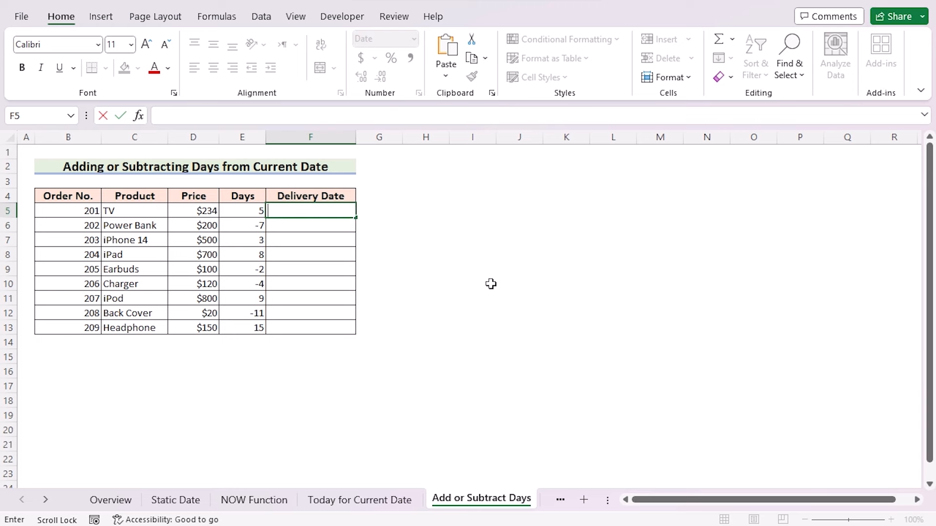
pyautogui.write('=')
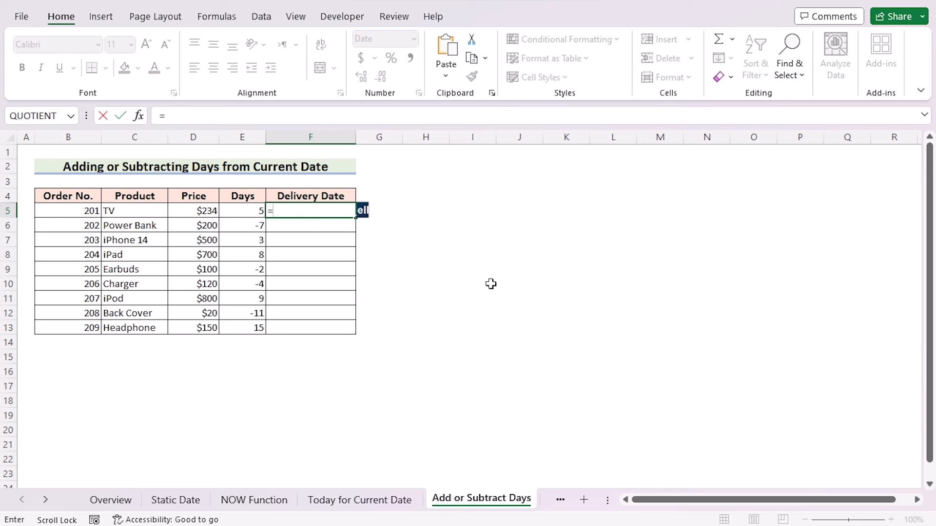
pyautogui.write('TODAY')
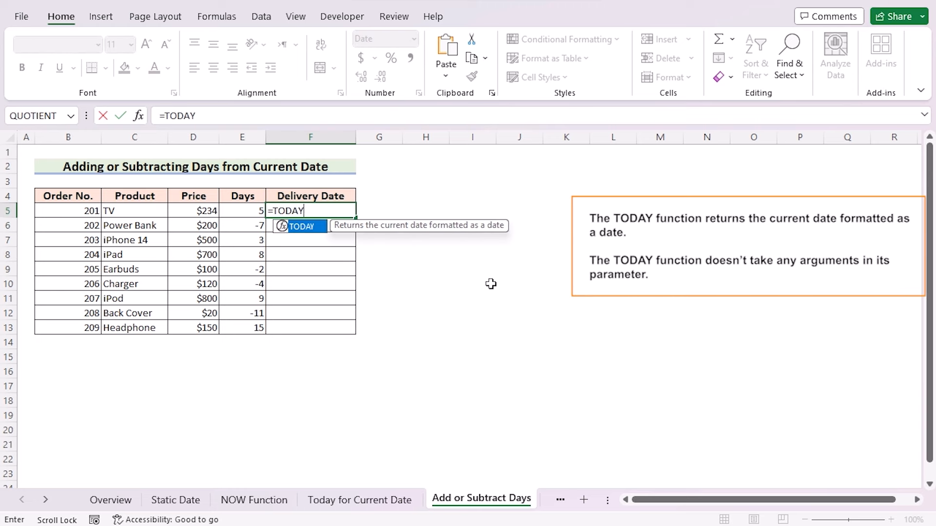
pyautogui.write('()')
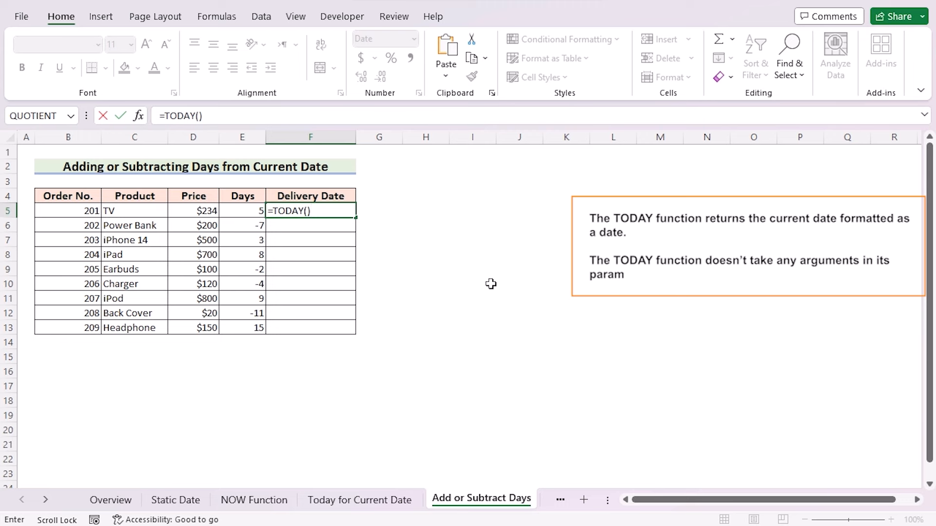
pyautogui.write('+')
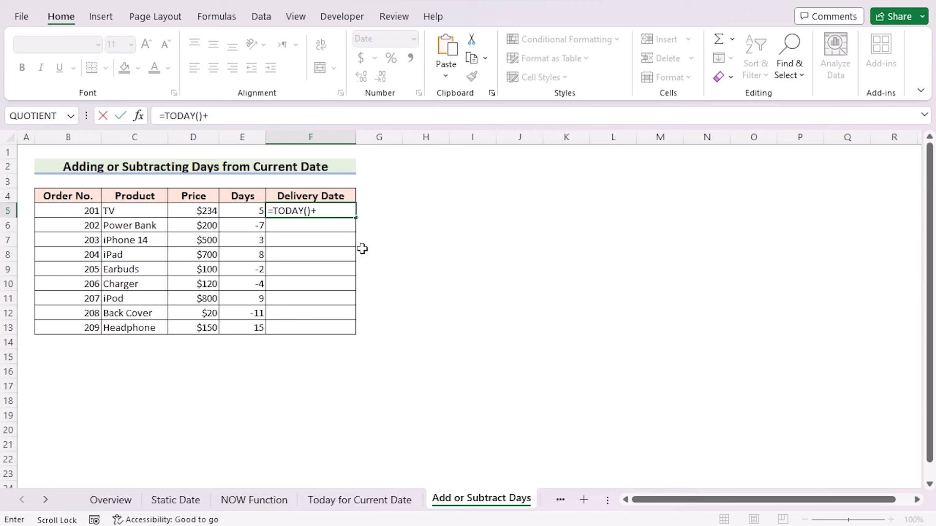
pyautogui.click(248, 210)
pyautogui.click(248, 210)
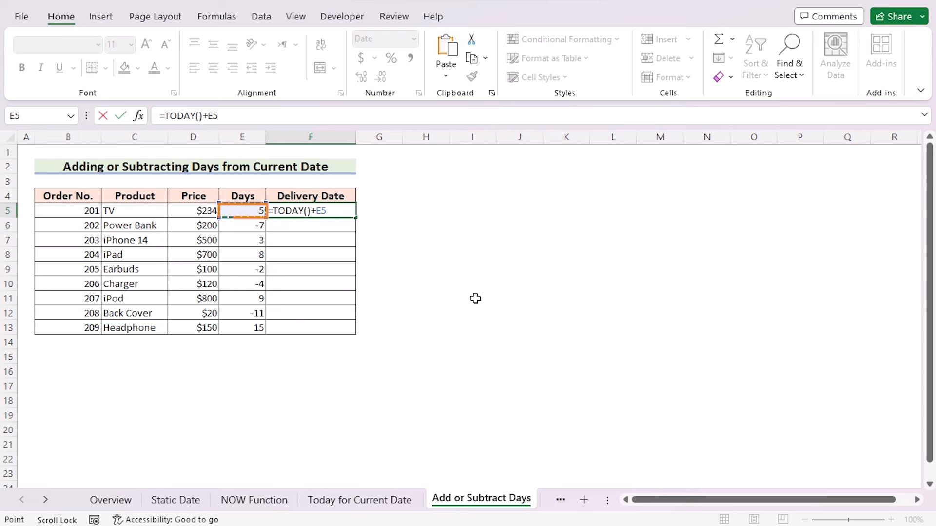
pyautogui.press('Return')
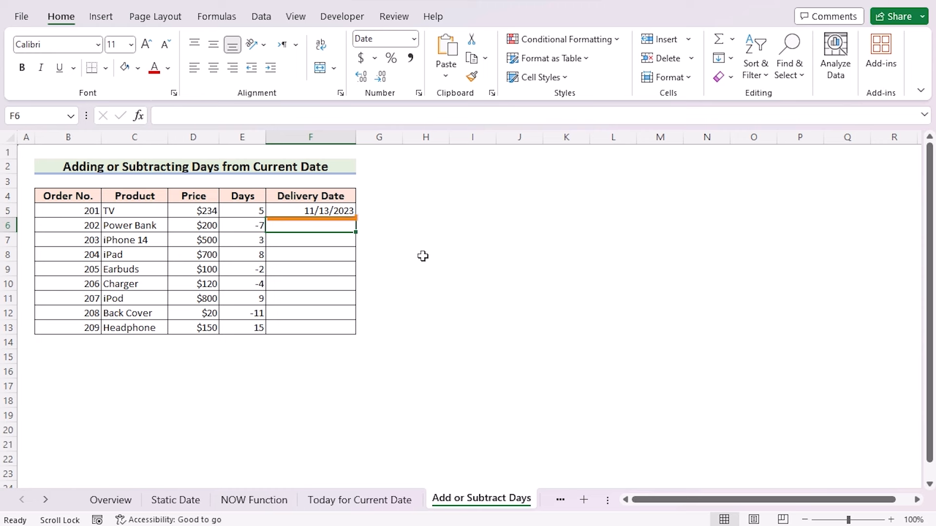
pyautogui.click(348, 212)
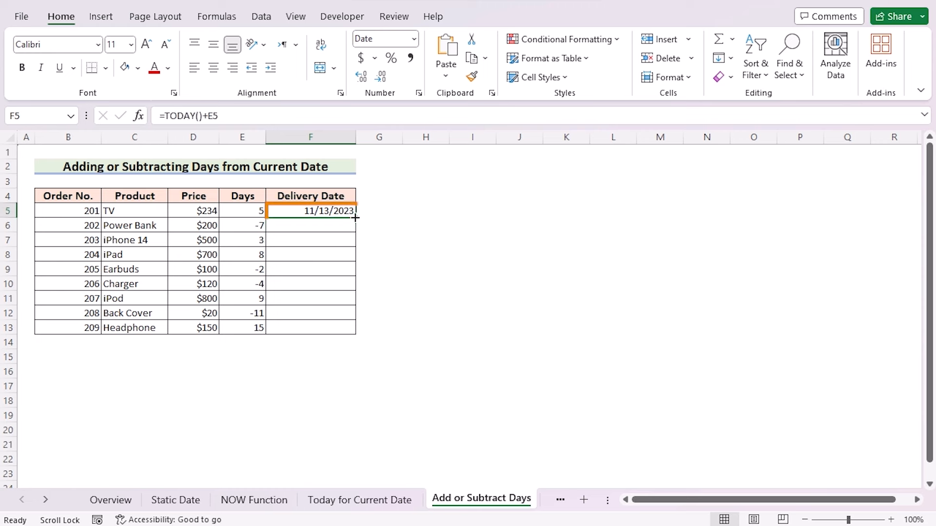
pyautogui.moveTo(355, 218); pyautogui.dragTo(341, 331)
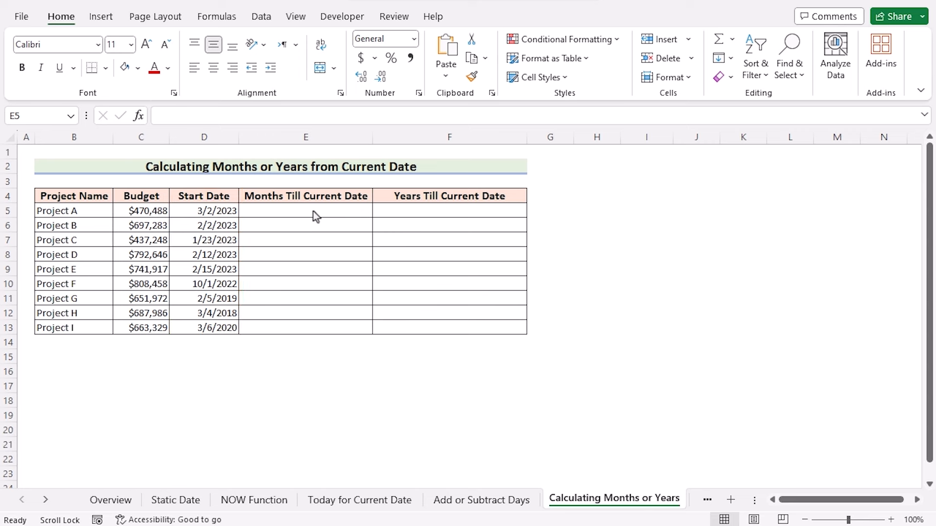
# Enter =DATEDIF(D5,TODAY(),"m") in E5 and fill the Months Till Current Date column down to E13.
pyautogui.click(318, 214)
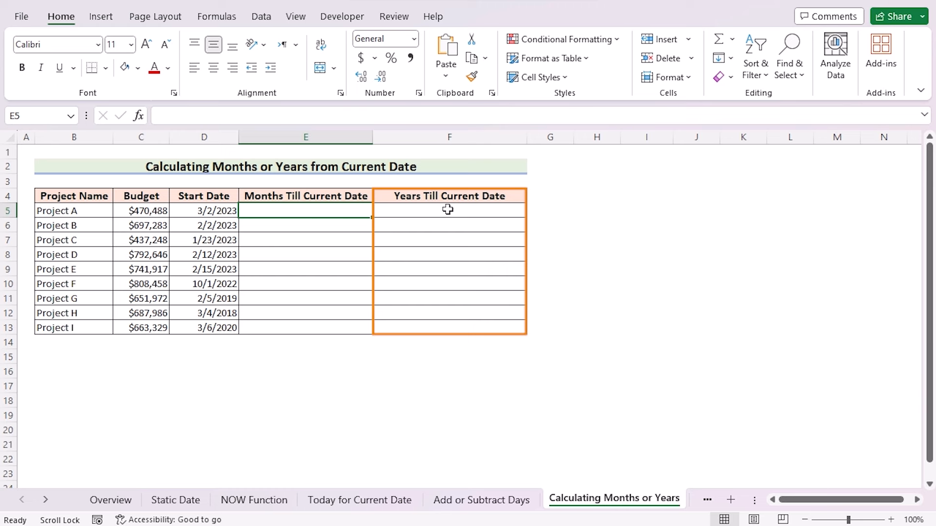
pyautogui.doubleClick(330, 210)
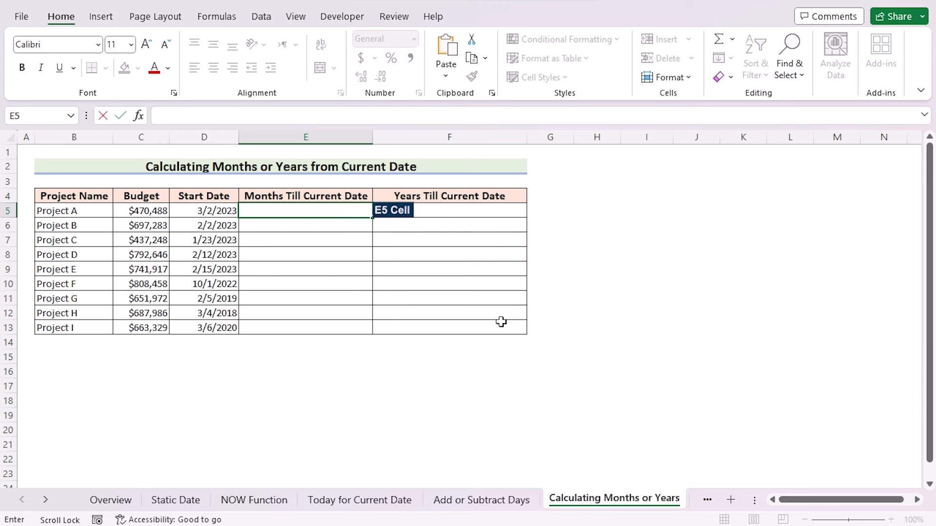
pyautogui.write('=')
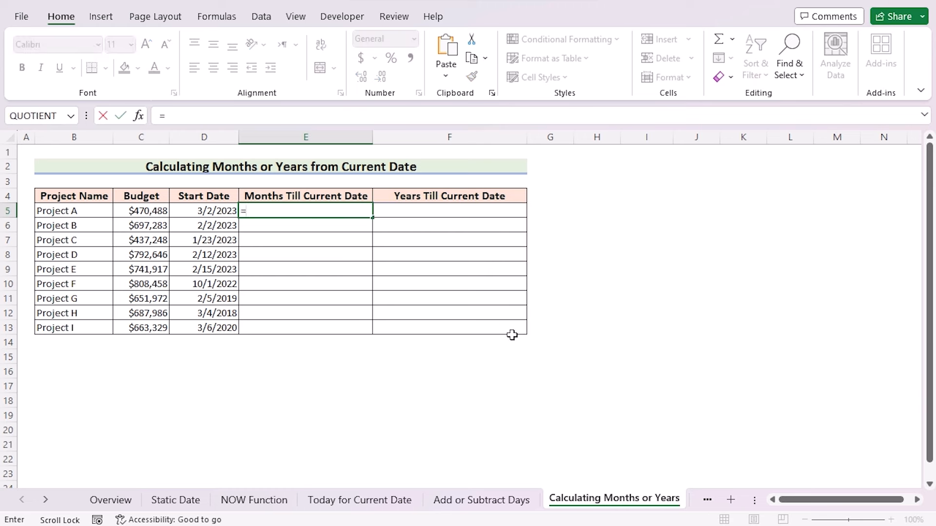
pyautogui.write('DATEDIF')
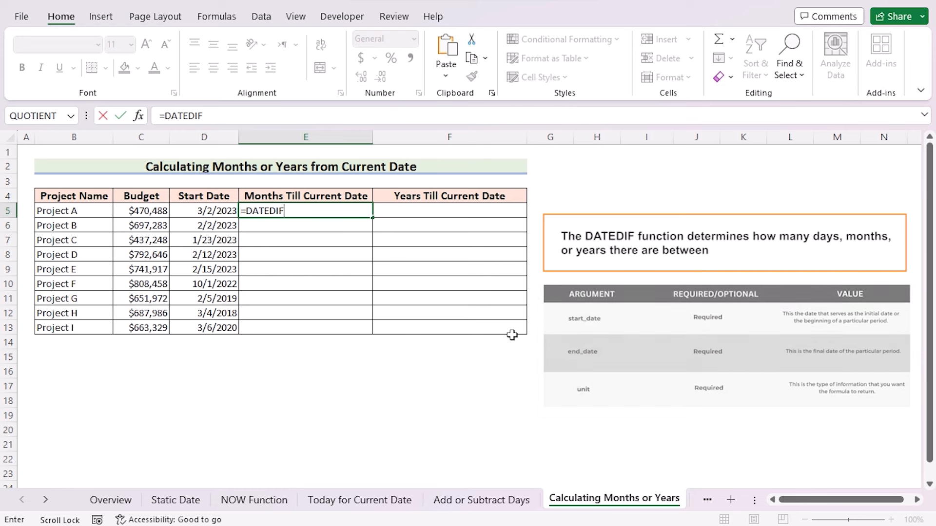
pyautogui.write('(')
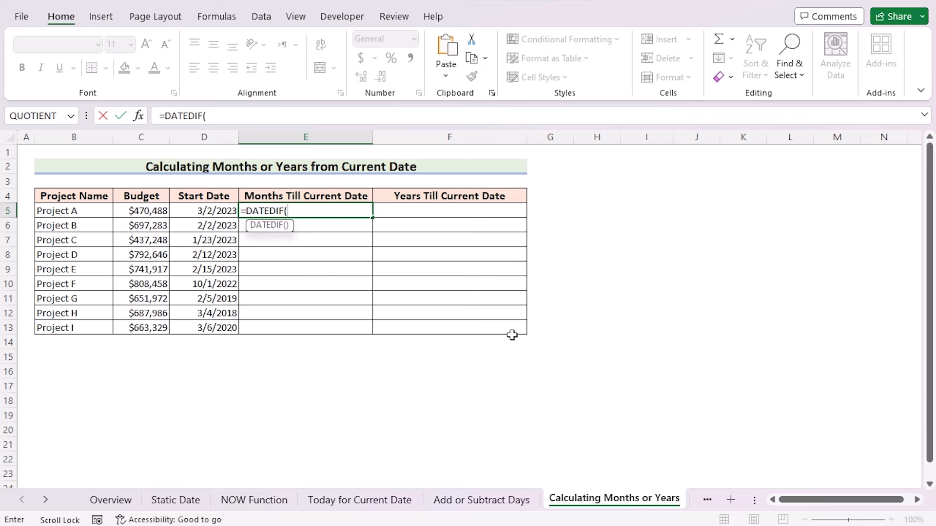
pyautogui.click(208, 212)
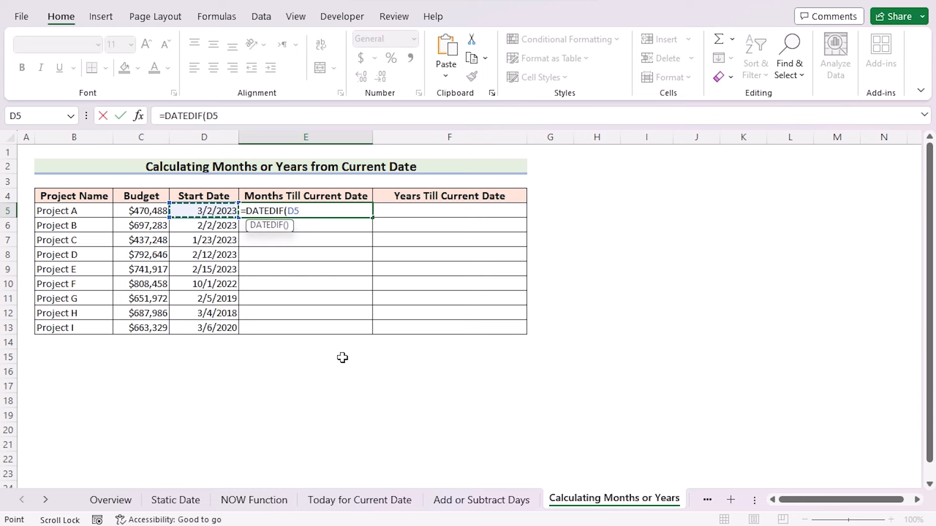
pyautogui.write(',TODAY(')
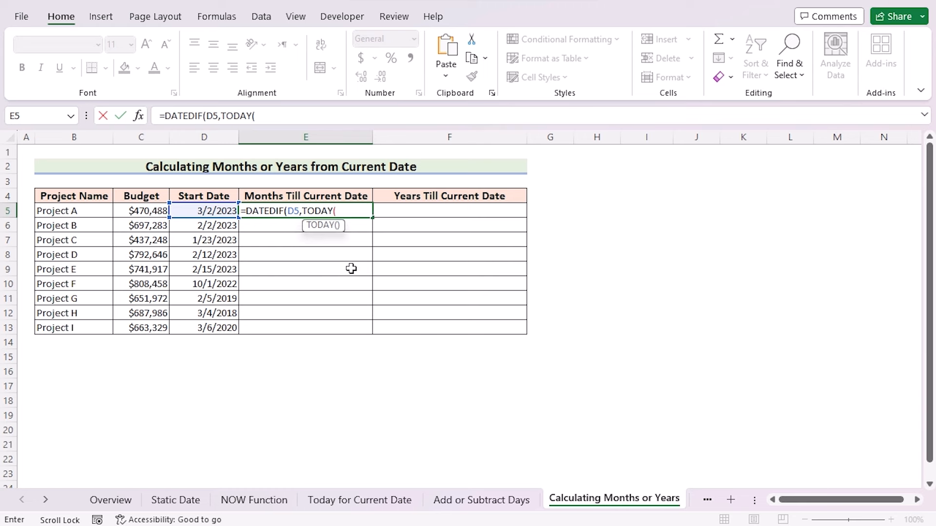
pyautogui.write(')')
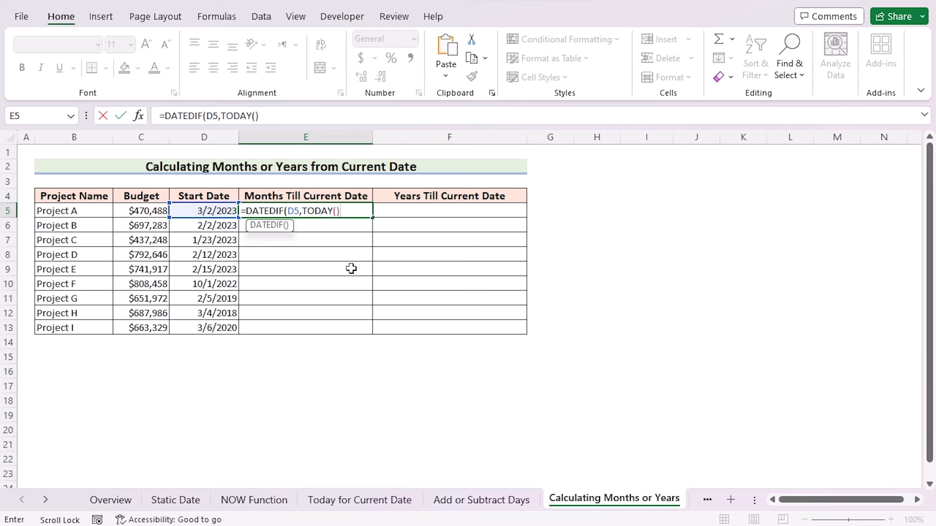
pyautogui.write(',"m")')
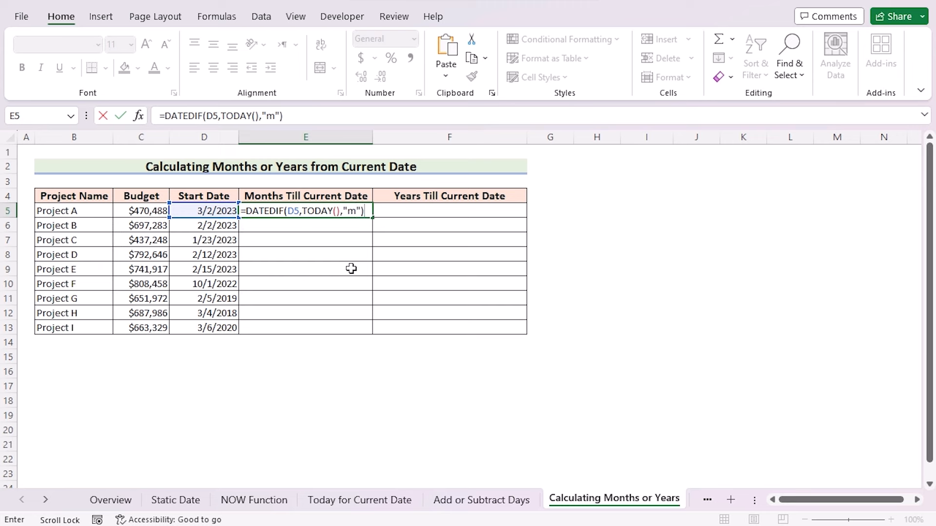
pyautogui.press('Return')
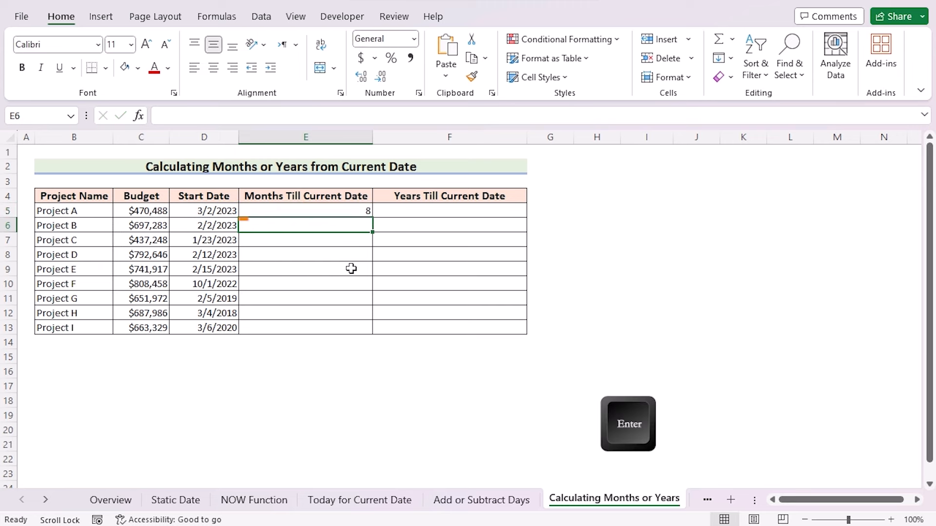
pyautogui.click(363, 210)
pyautogui.moveTo(371, 218); pyautogui.dragTo(375, 332)
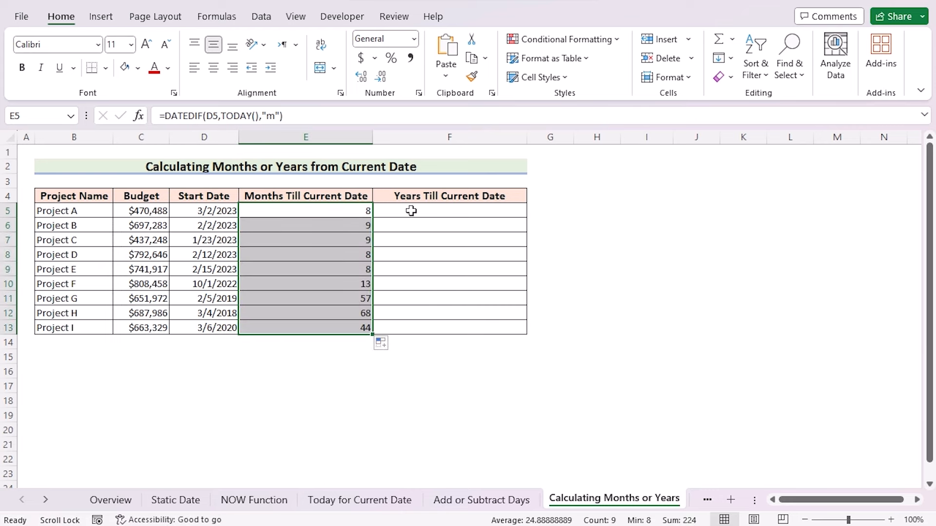
# Copy the DATEDIF formula text from E5 unchanged into Years Till Current Date cell F5.
pyautogui.click(411, 211)
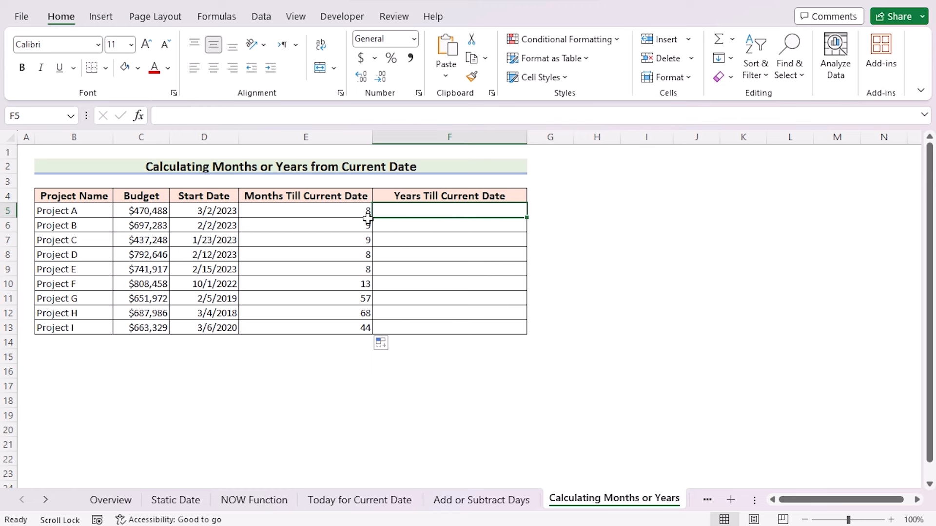
pyautogui.click(354, 211)
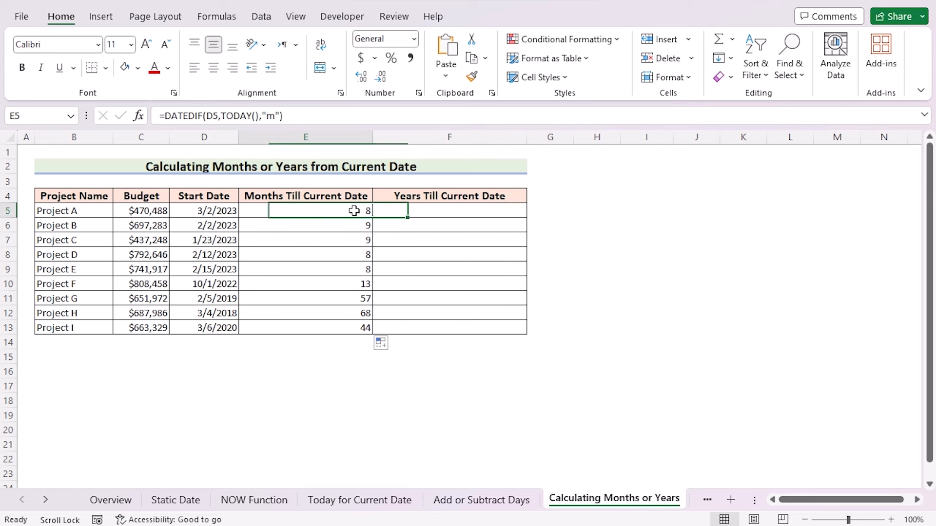
pyautogui.doubleClick(285, 213)
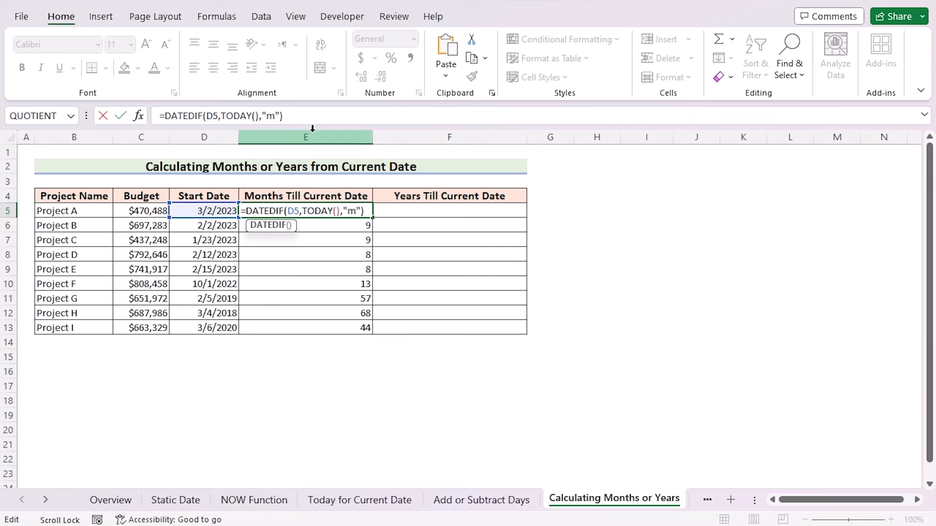
pyautogui.moveTo(284, 115); pyautogui.dragTo(160, 116)
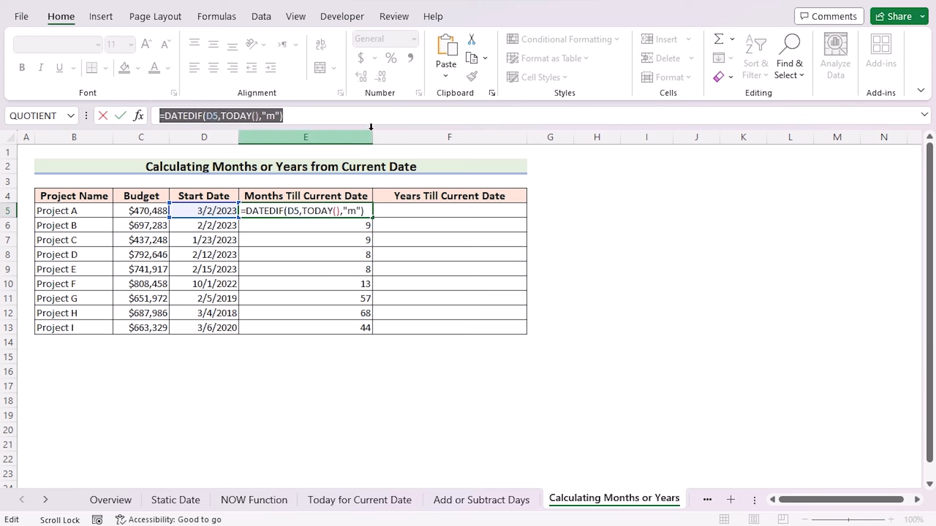
pyautogui.hotkey('ctrl', 'c')
pyautogui.click(442, 211)
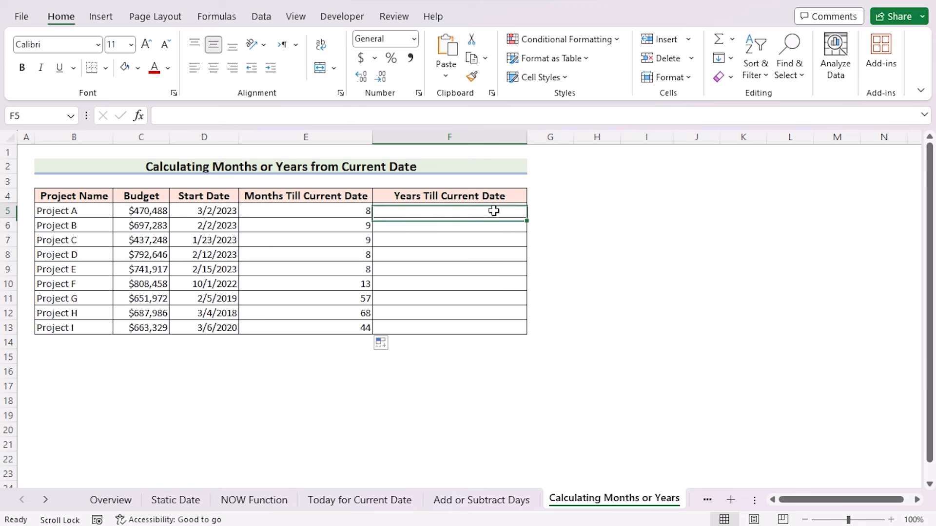
pyautogui.doubleClick(493, 211)
pyautogui.press('F2')
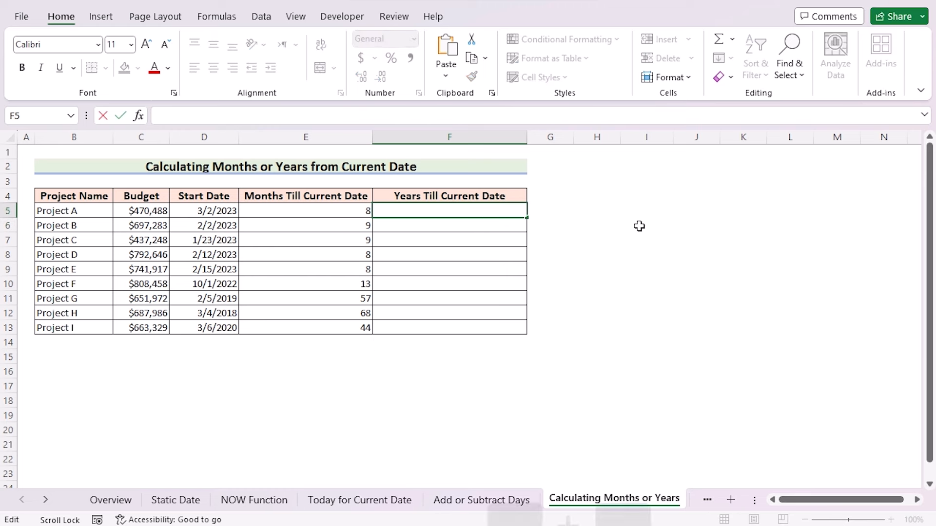
pyautogui.hotkey('ctrl', 'v')
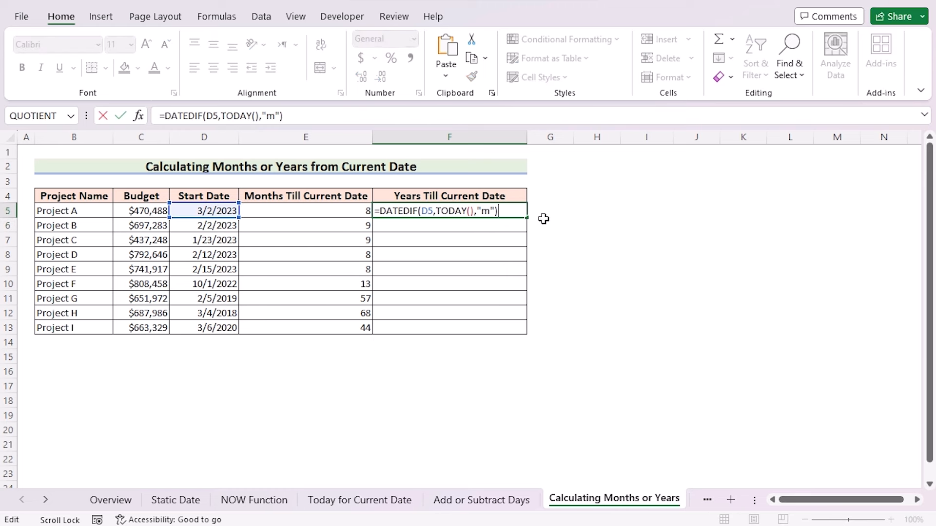
# Change the DATEDIF unit in F5 to "y" and fill the Years Till Current Date column down to F13.
pyautogui.click(487, 213)
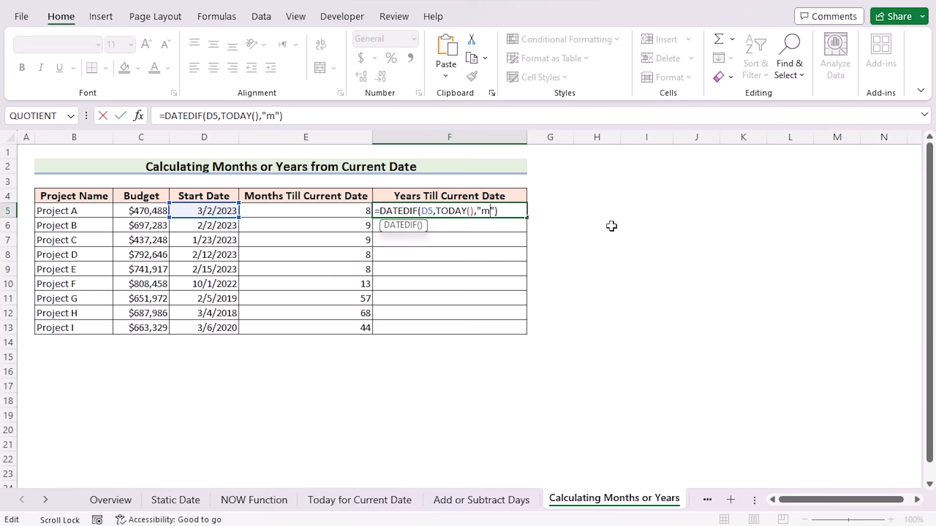
pyautogui.press('BackSpace')
pyautogui.write('y')
pyautogui.press('Return')
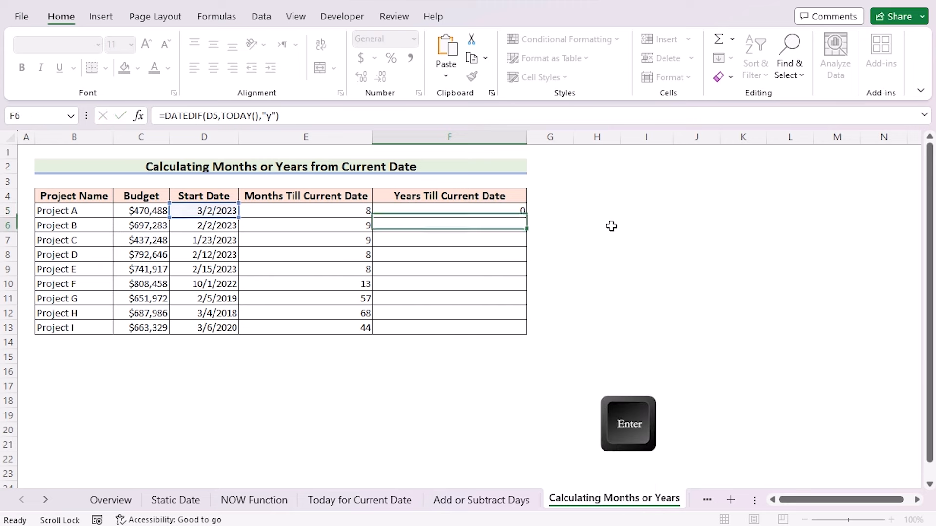
pyautogui.click(483, 209)
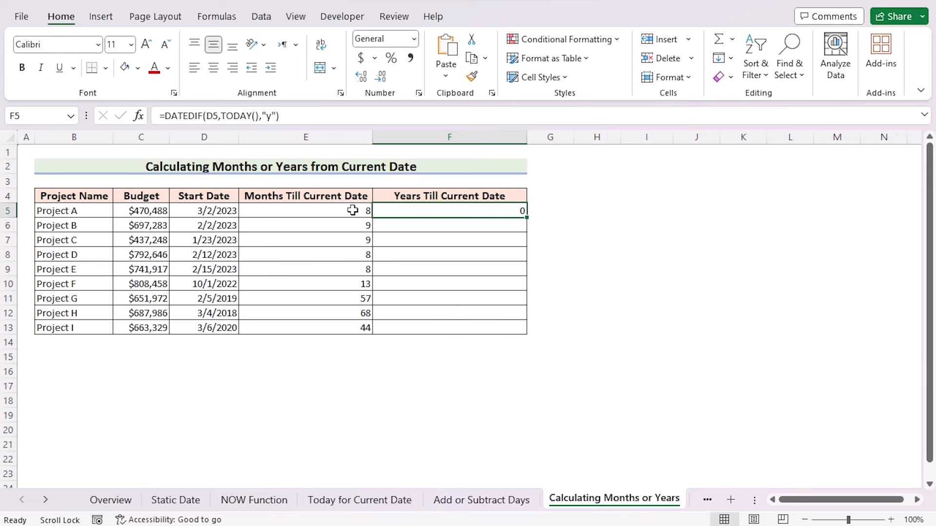
pyautogui.click(352, 209)
pyautogui.click(480, 214)
pyautogui.moveTo(528, 221); pyautogui.dragTo(515, 332)
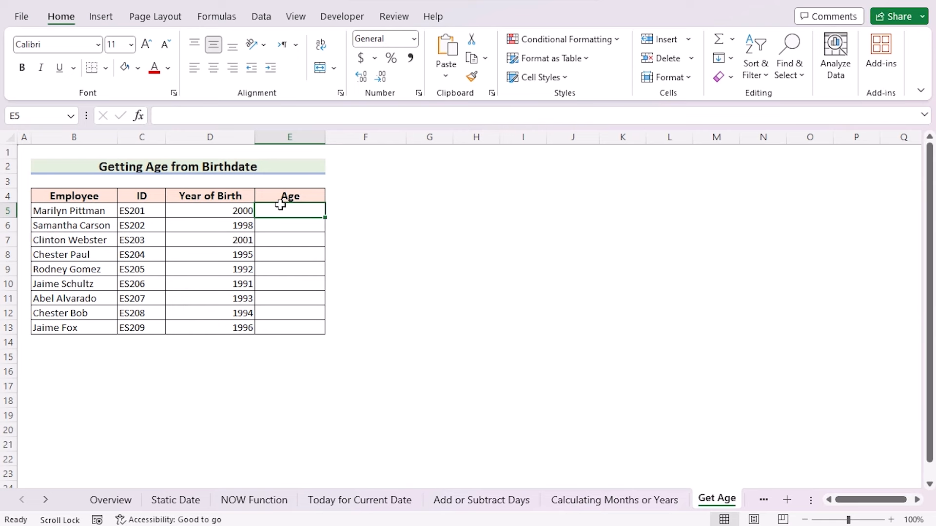
# On the Get Age sheet, enter =YEAR(TODAY())-D5 in E5 and fill the Age column down to E13.
pyautogui.click(239, 141)
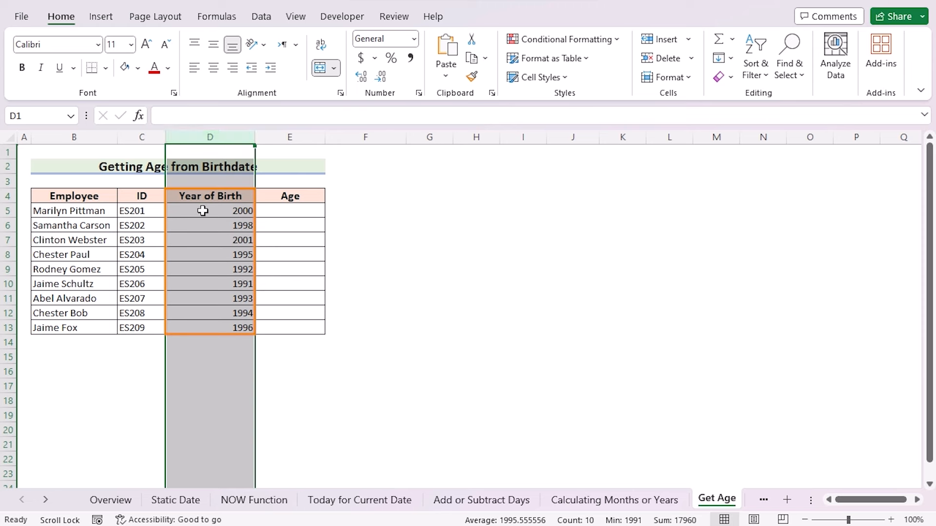
pyautogui.click(299, 210)
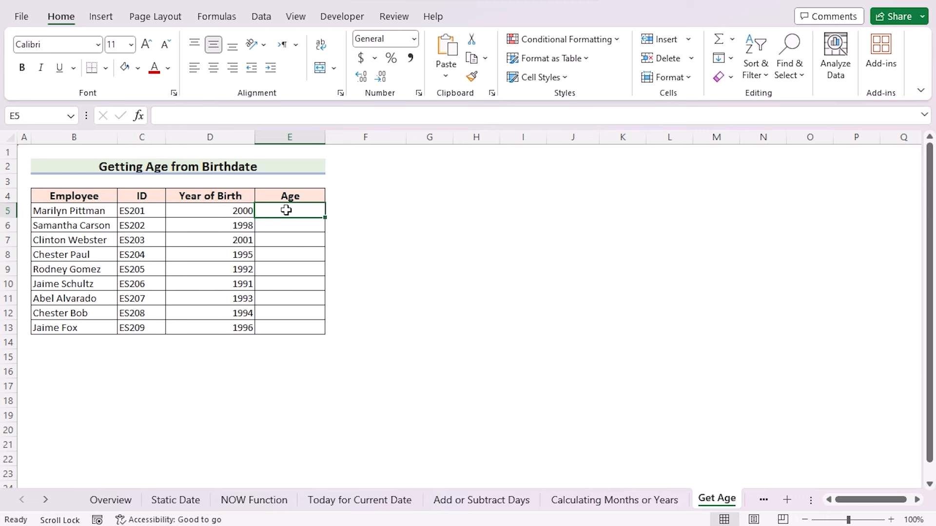
pyautogui.write('=')
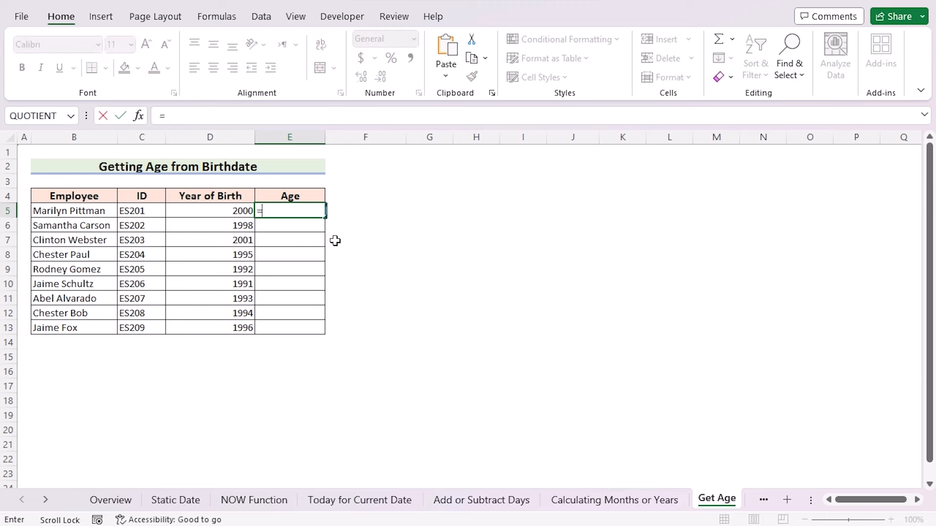
pyautogui.write('YEAR')
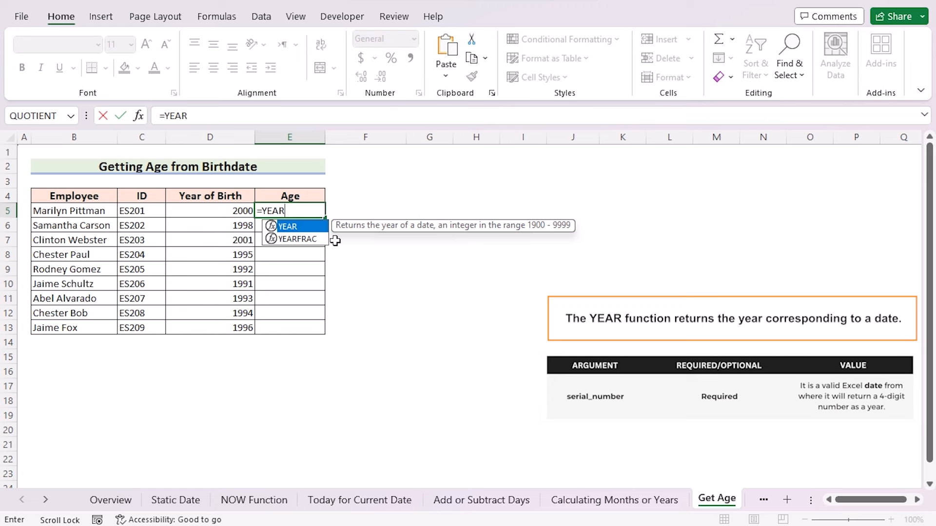
pyautogui.write('(')
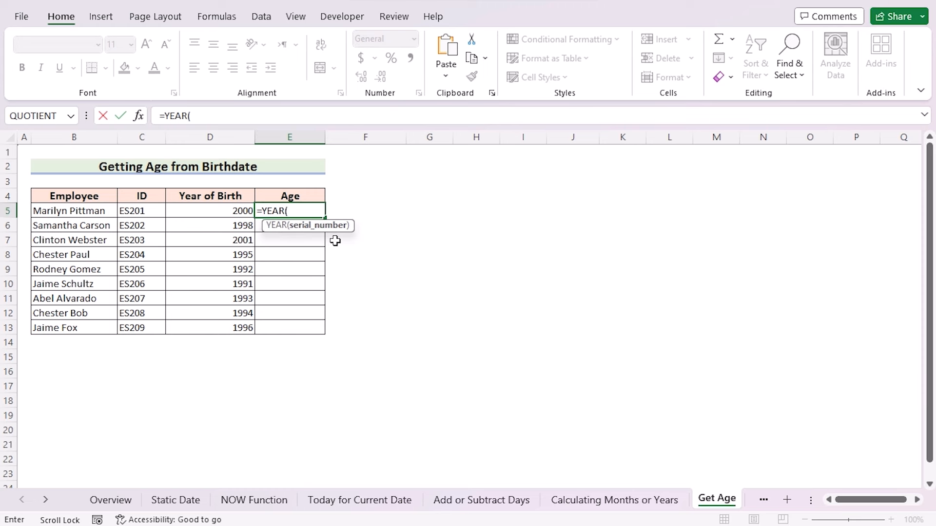
pyautogui.write('TODAY')
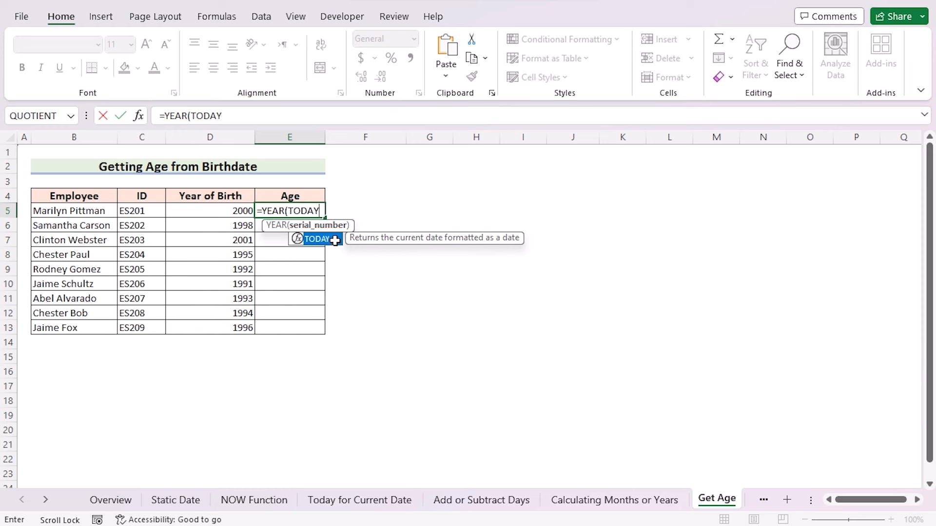
pyautogui.write('()')
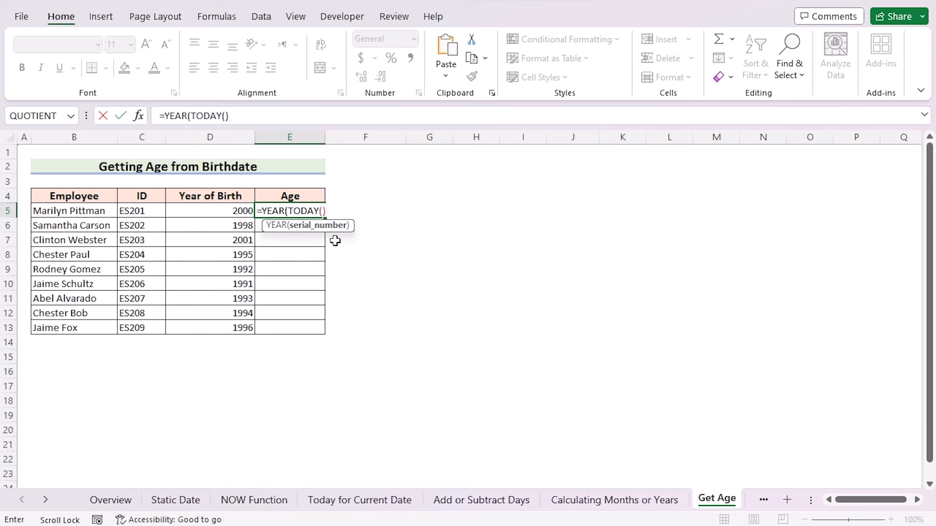
pyautogui.write(')')
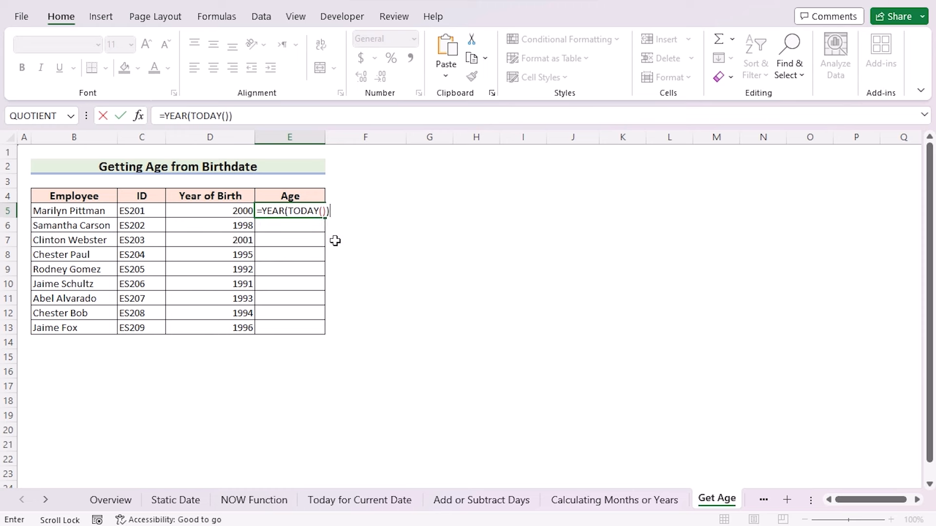
pyautogui.write('-')
pyautogui.click(233, 210)
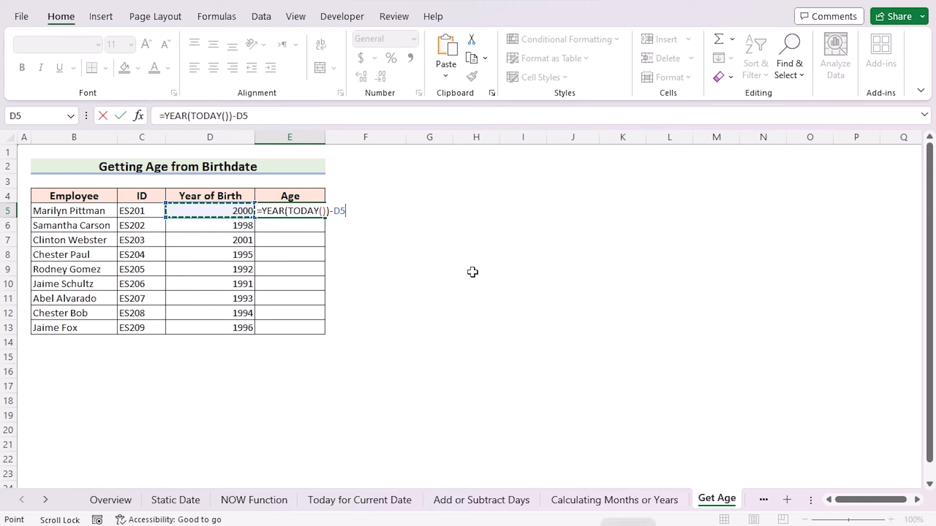
pyautogui.press('Return')
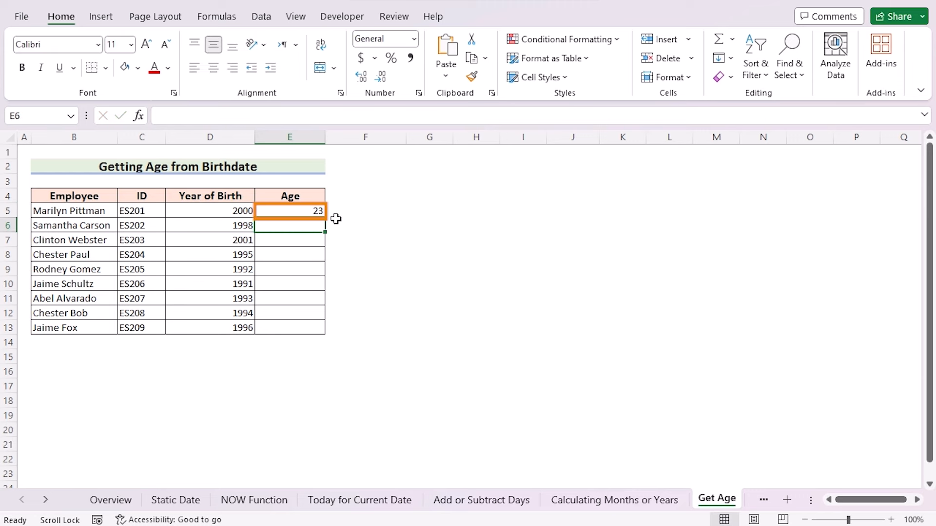
pyautogui.click(313, 209)
pyautogui.moveTo(326, 218); pyautogui.dragTo(324, 330)
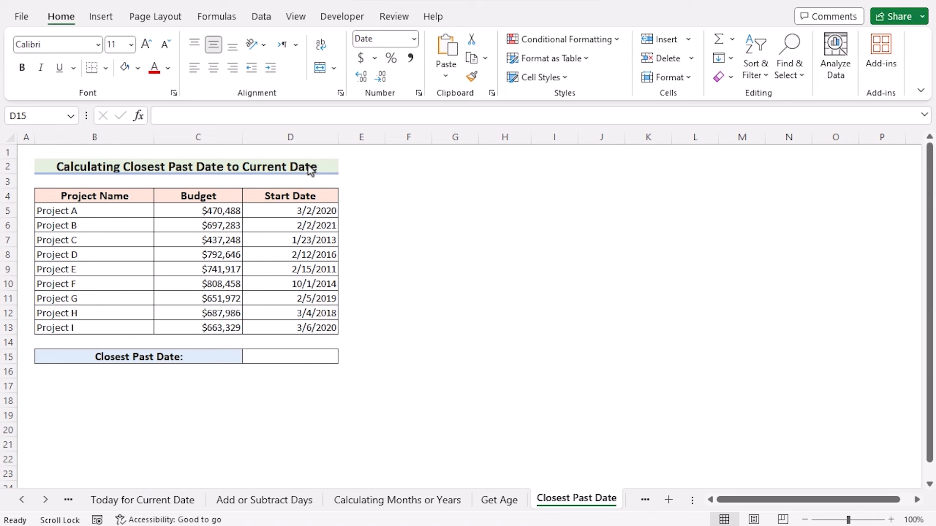
# On the Closest Past Date sheet, enter =MAX(IF(D5:D13<TODAY(),D5:D13)) in D15 to get the closest past start date.
pyautogui.doubleClick(277, 358)
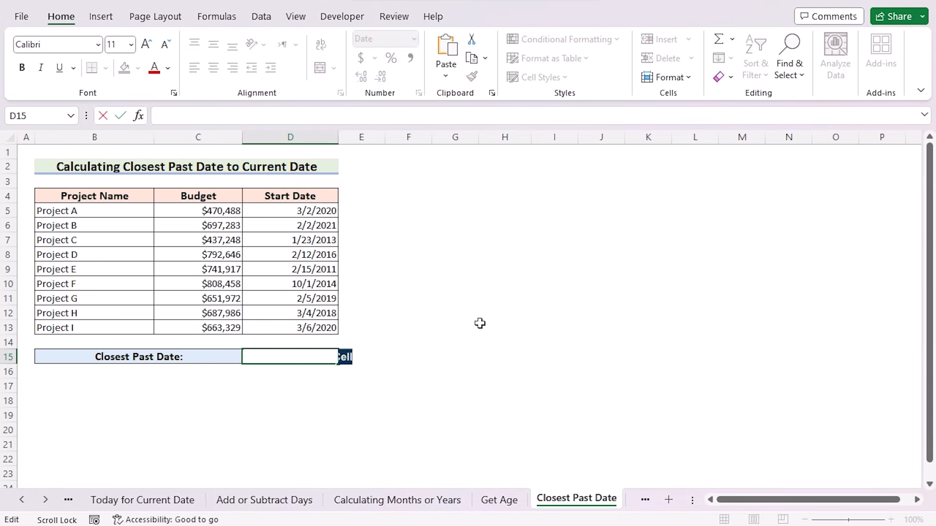
pyautogui.write('=MAX')
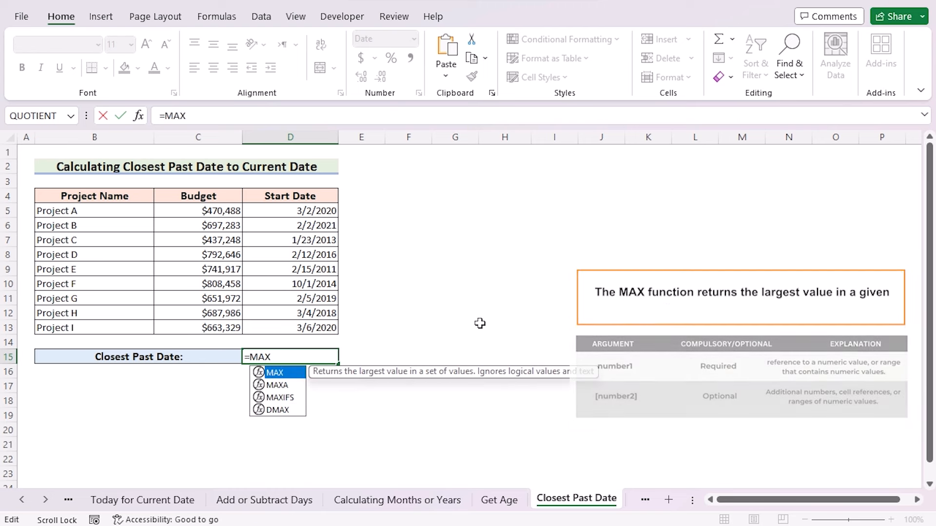
pyautogui.write('(')
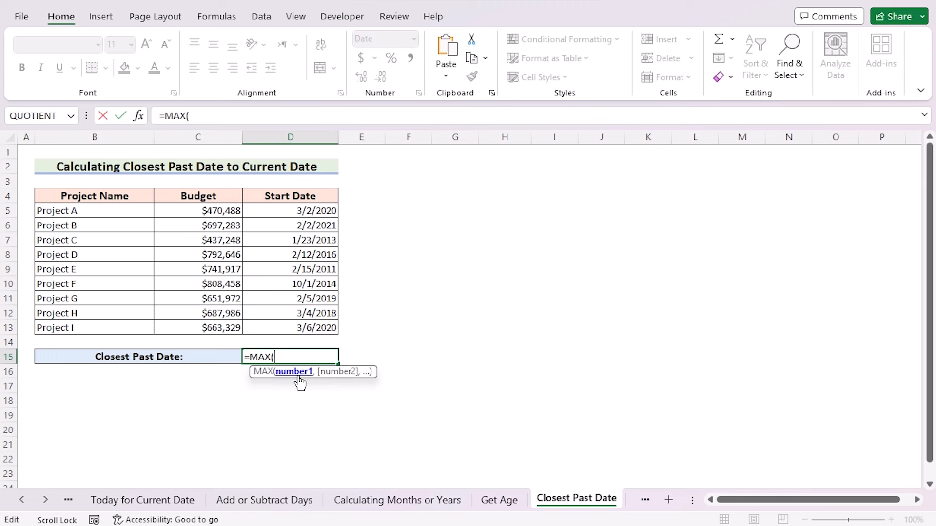
pyautogui.write('IF')
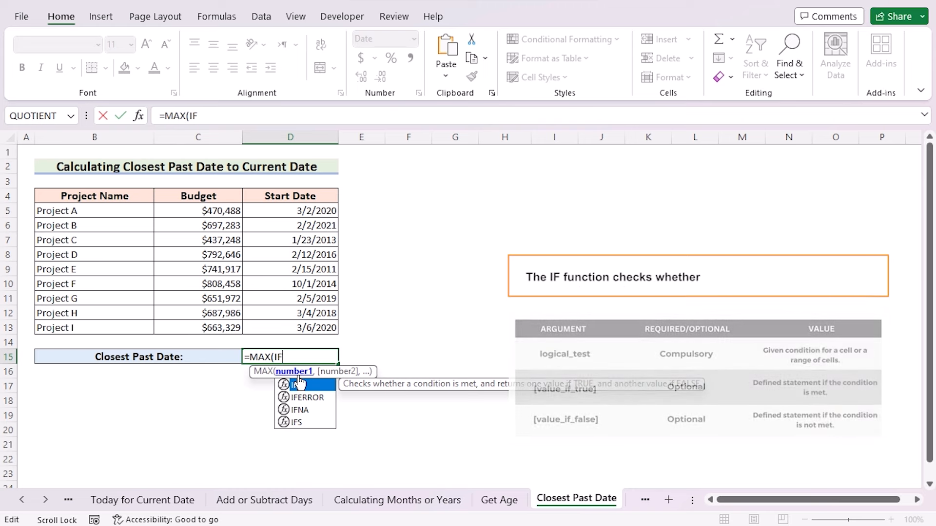
pyautogui.write('(')
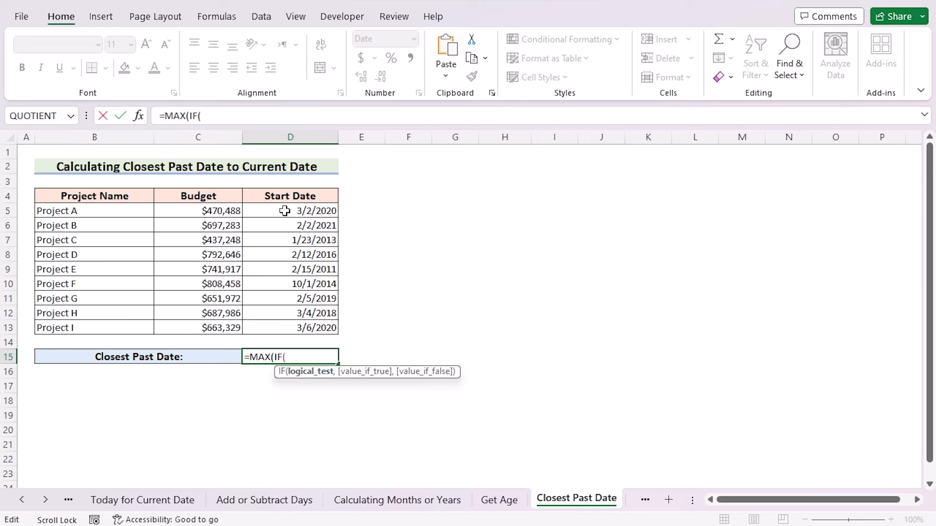
pyautogui.moveTo(285, 211); pyautogui.dragTo(306, 328)
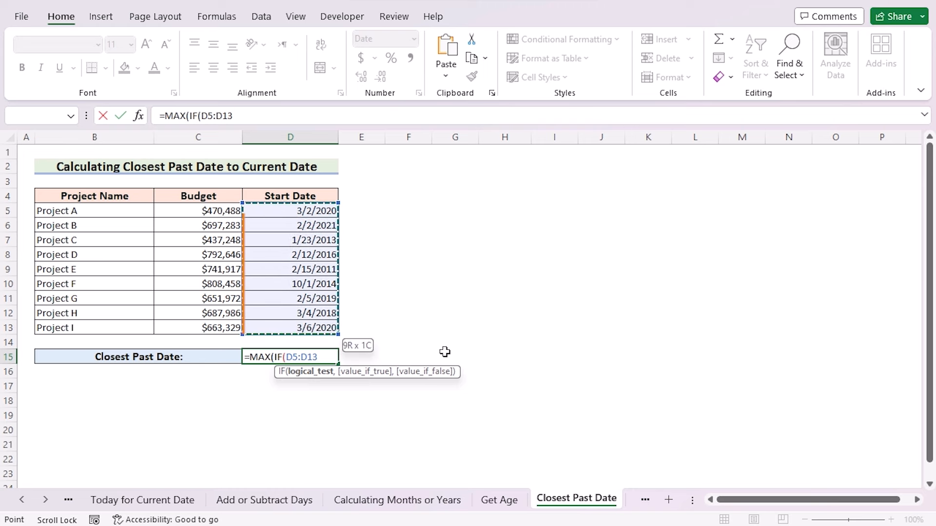
pyautogui.write('<')
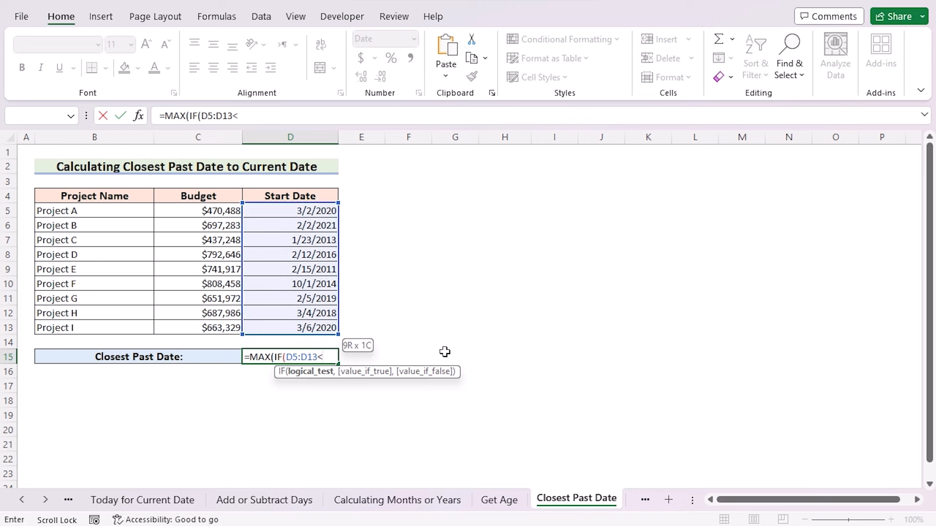
pyautogui.write('TODA')
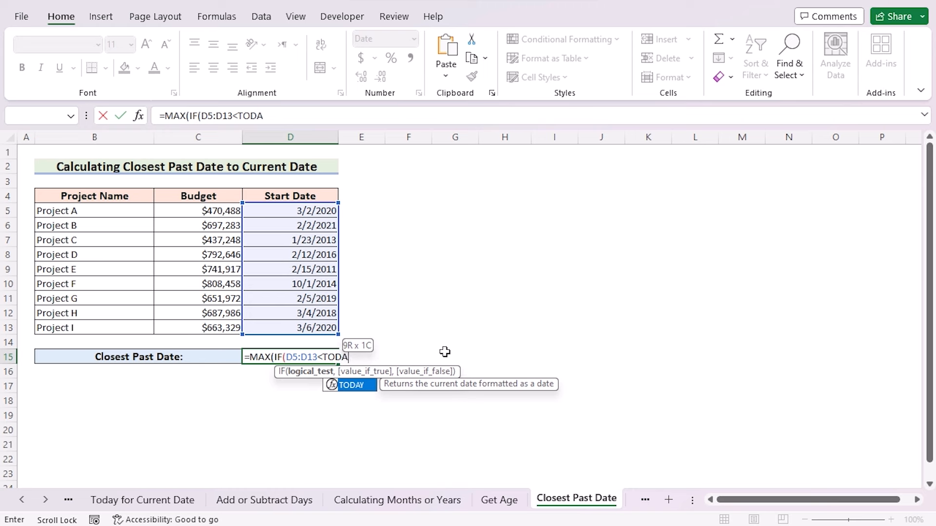
pyautogui.write('Y()')
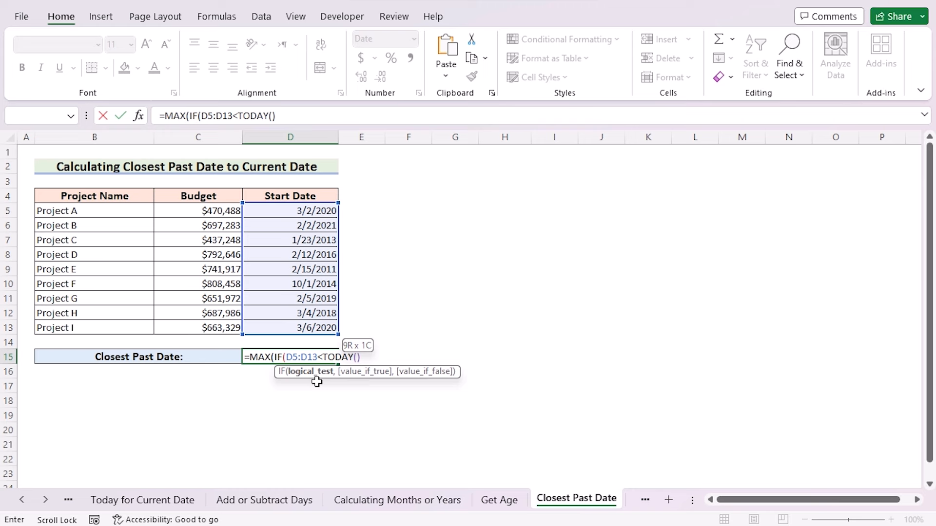
pyautogui.write(',')
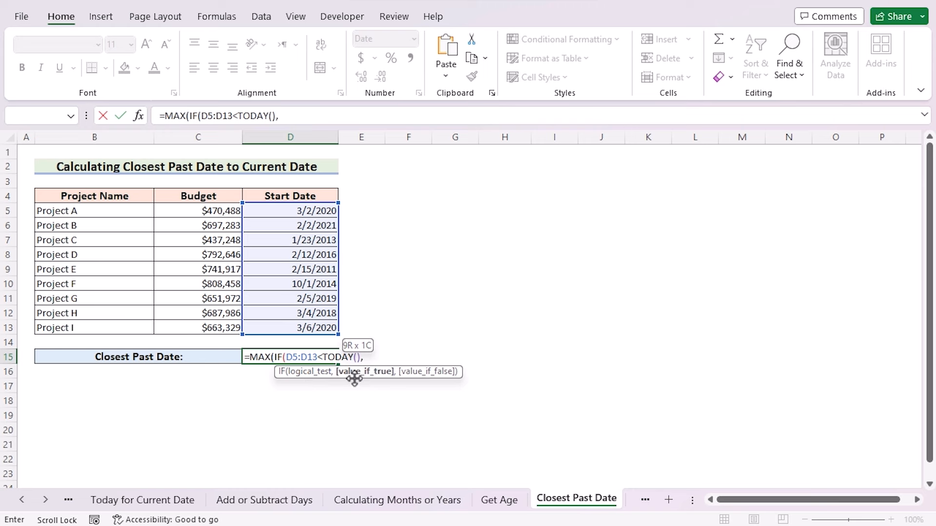
pyautogui.click(316, 210)
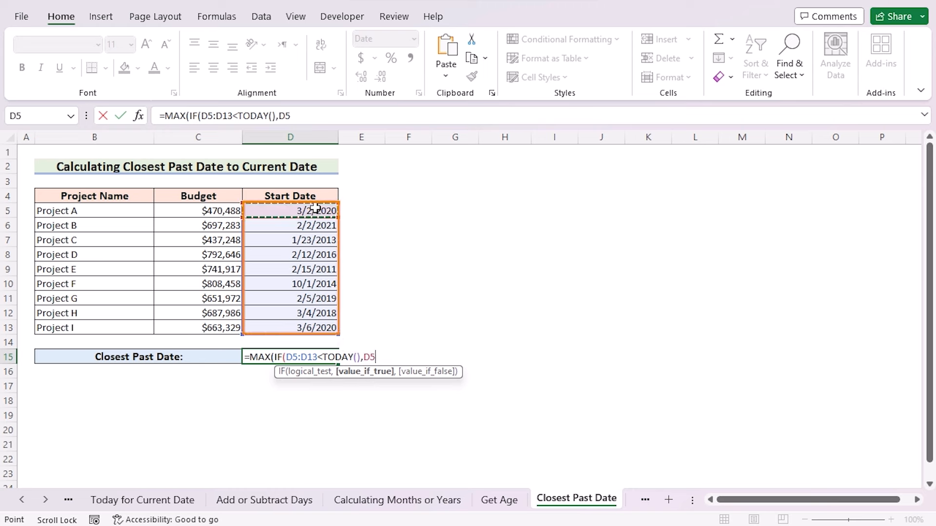
pyautogui.keyDown('shift'); pyautogui.click(320, 327); pyautogui.keyUp('shift')
pyautogui.write('))')
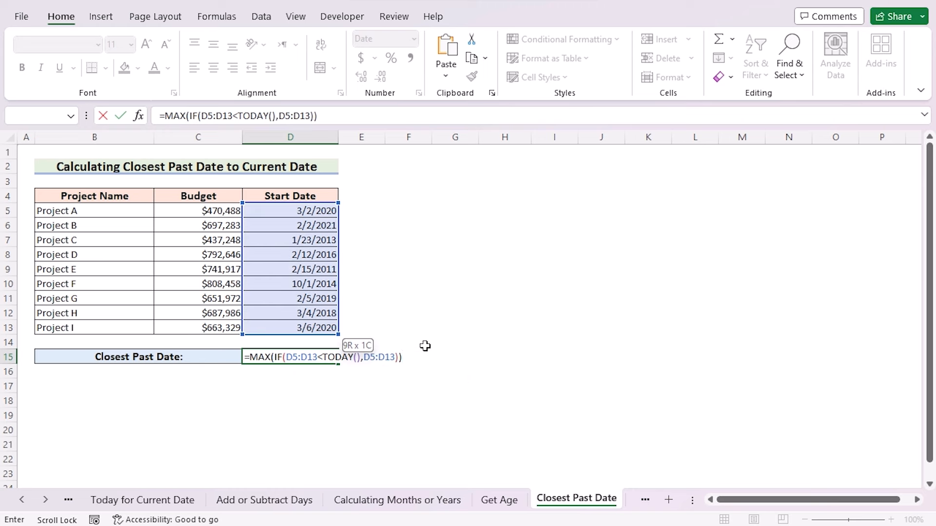
pyautogui.press('Return')
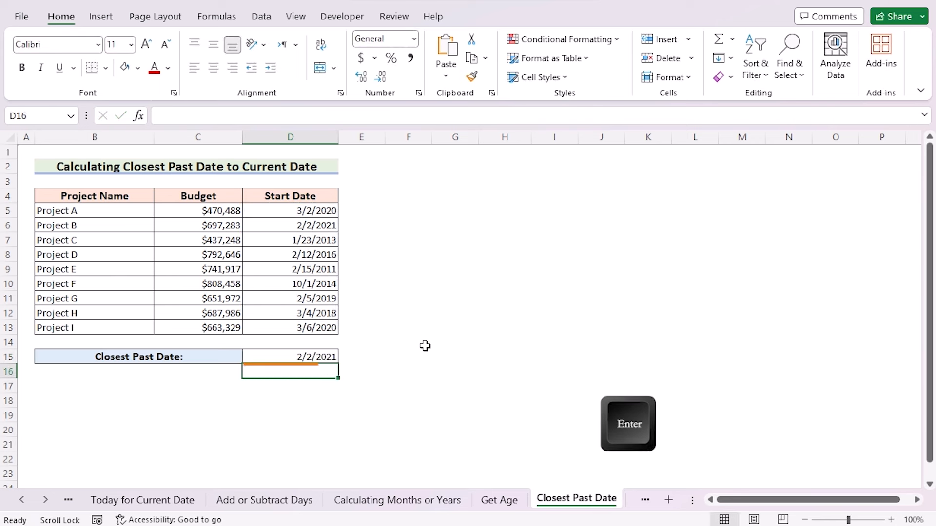
pyautogui.click(288, 356)
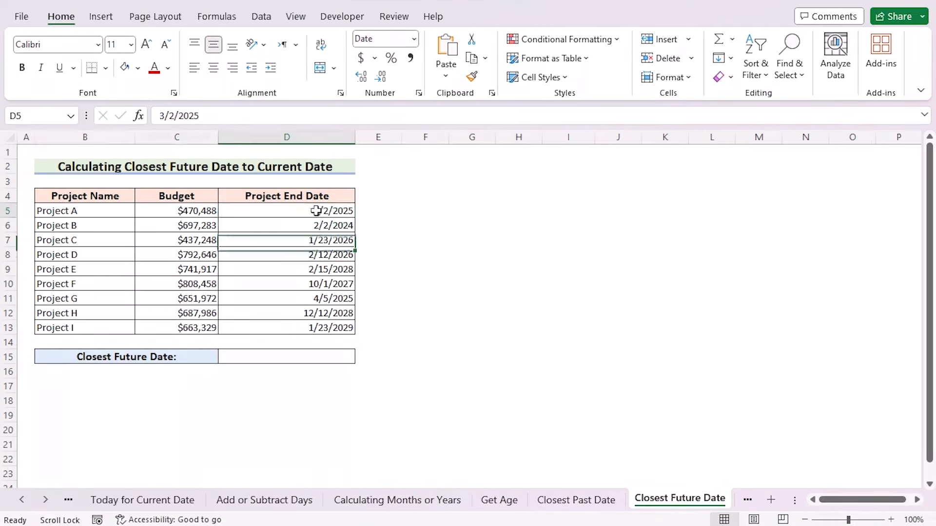
# On the Closest Future Date sheet, enter =MIN(IF(D5:D13>TODAY(),D5:D13)) in D15 to get the closest future end date.
pyautogui.keyDown('shift'); pyautogui.click(311, 326); pyautogui.keyUp('shift')
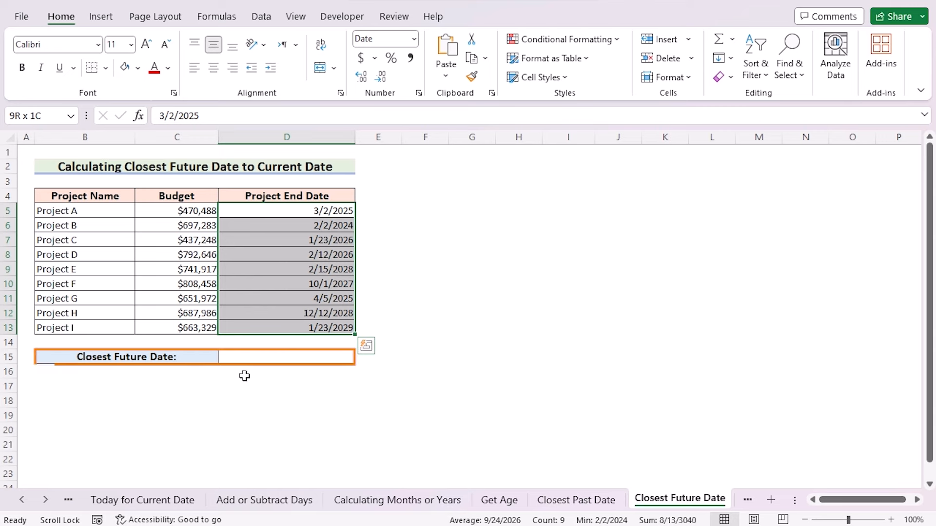
pyautogui.click(282, 365)
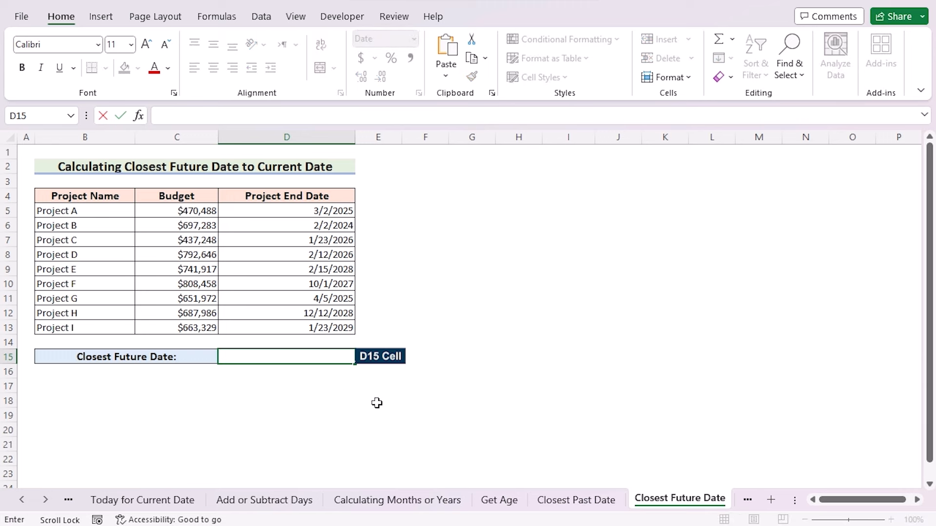
pyautogui.write('=MI')
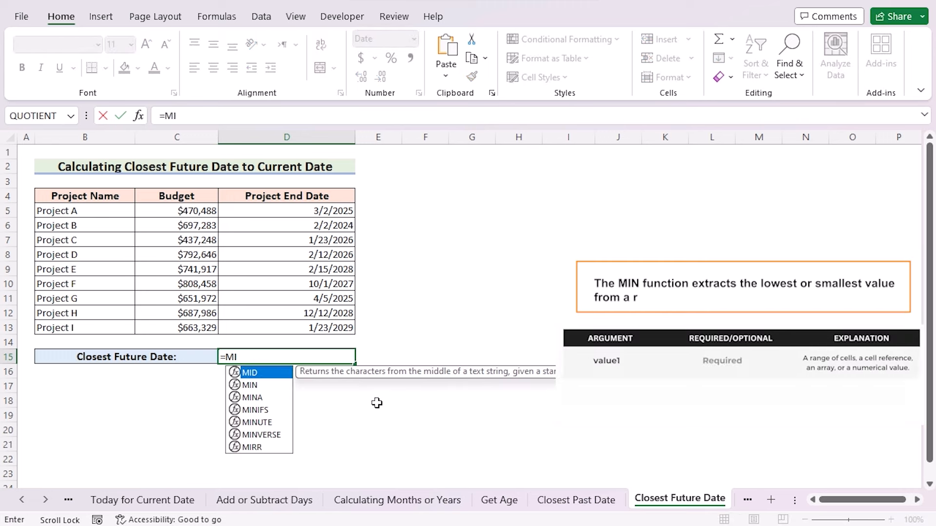
pyautogui.write('N')
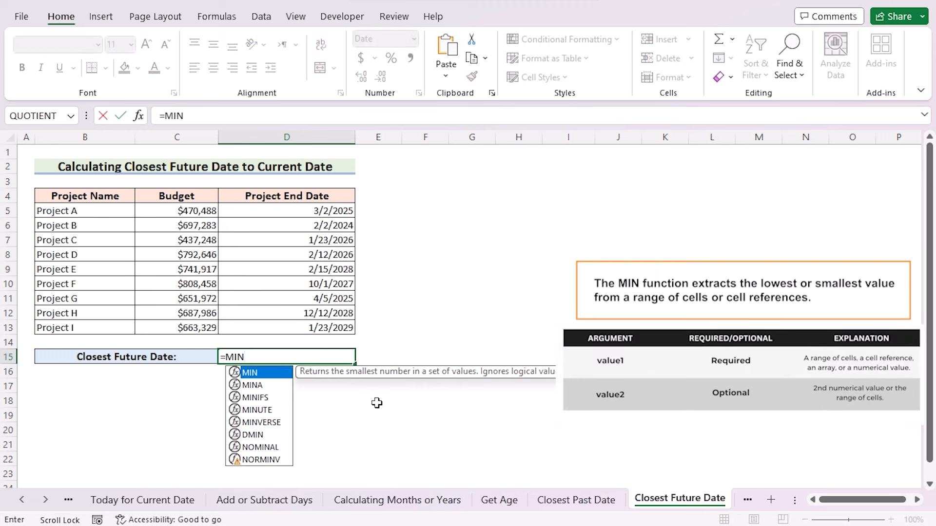
pyautogui.write('(')
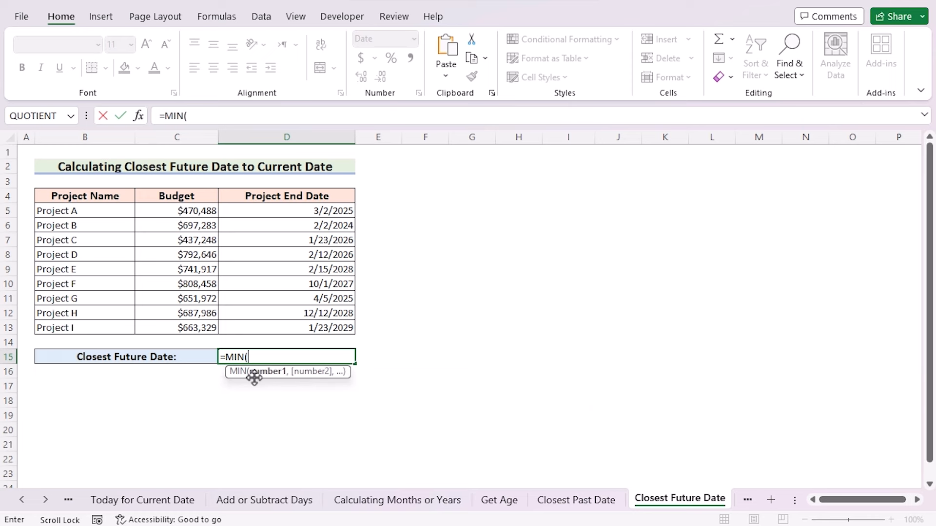
pyautogui.write('IF')
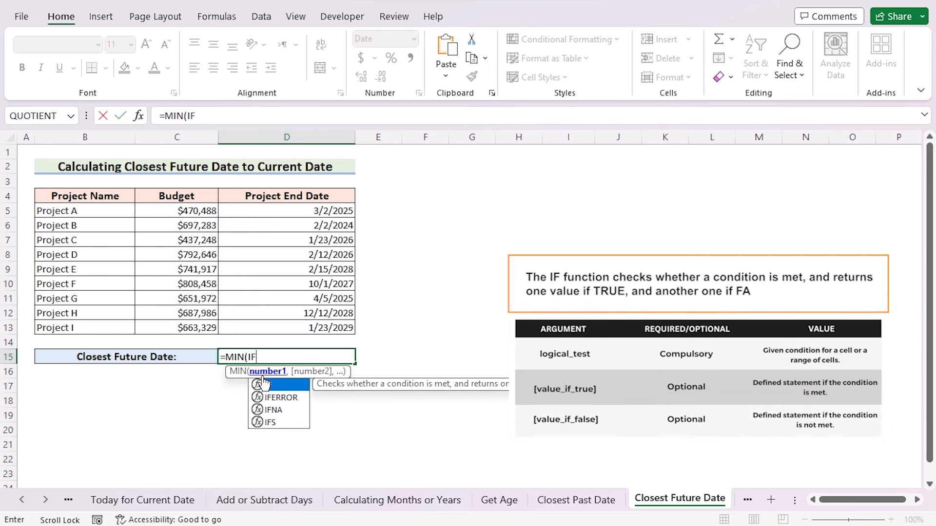
pyautogui.write('(')
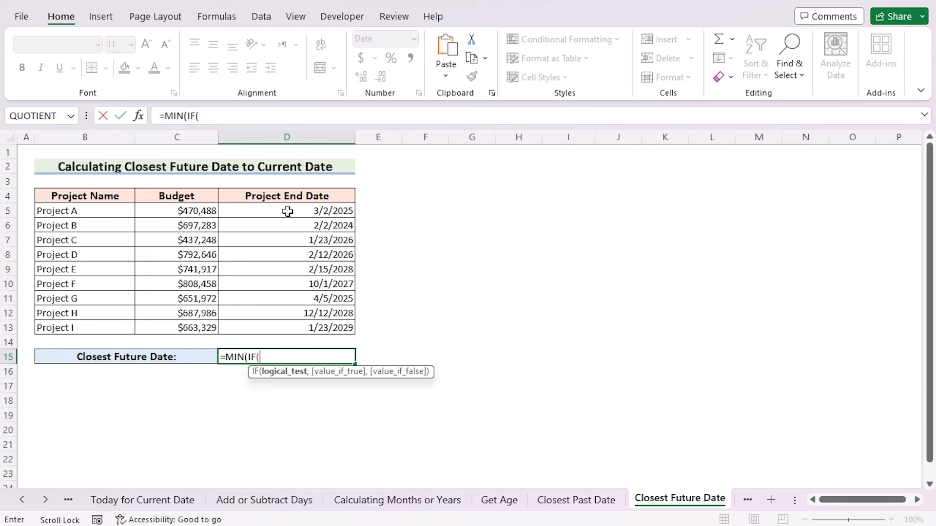
pyautogui.moveTo(288, 211); pyautogui.dragTo(307, 326)
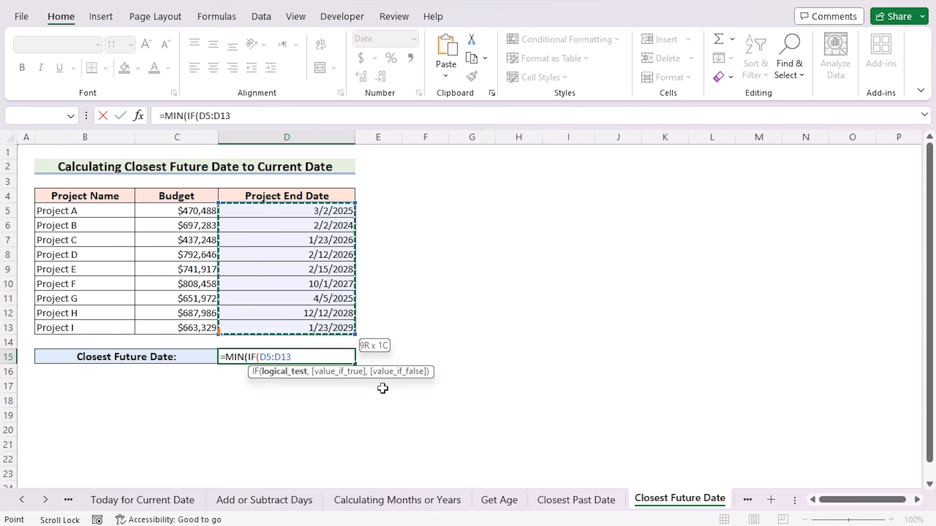
pyautogui.write('>T')
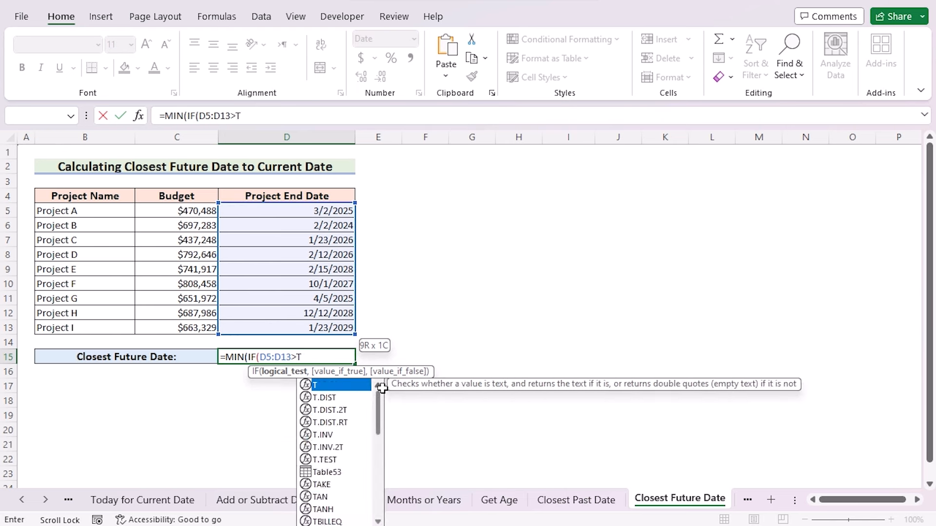
pyautogui.write('ODAY')
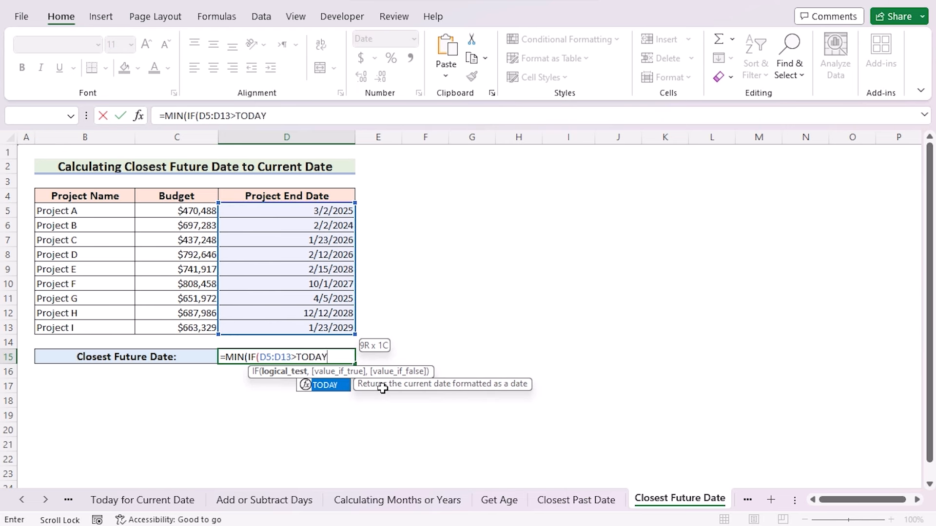
pyautogui.write('()')
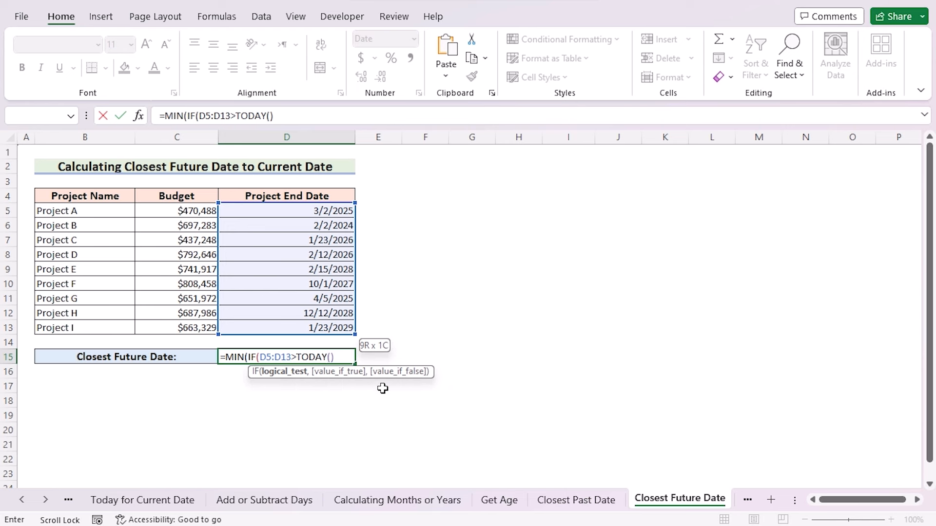
pyautogui.write(',')
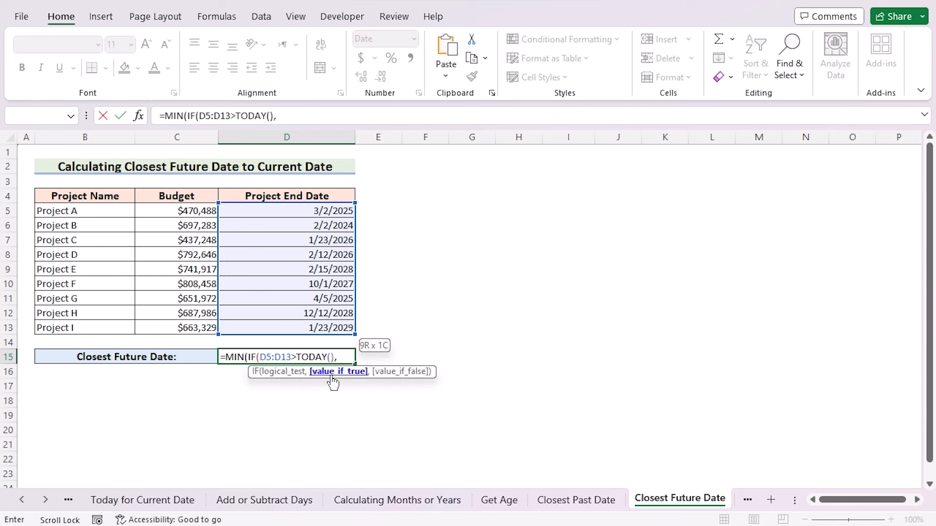
pyautogui.click(322, 211)
pyautogui.moveTo(323, 212); pyautogui.dragTo(315, 327)
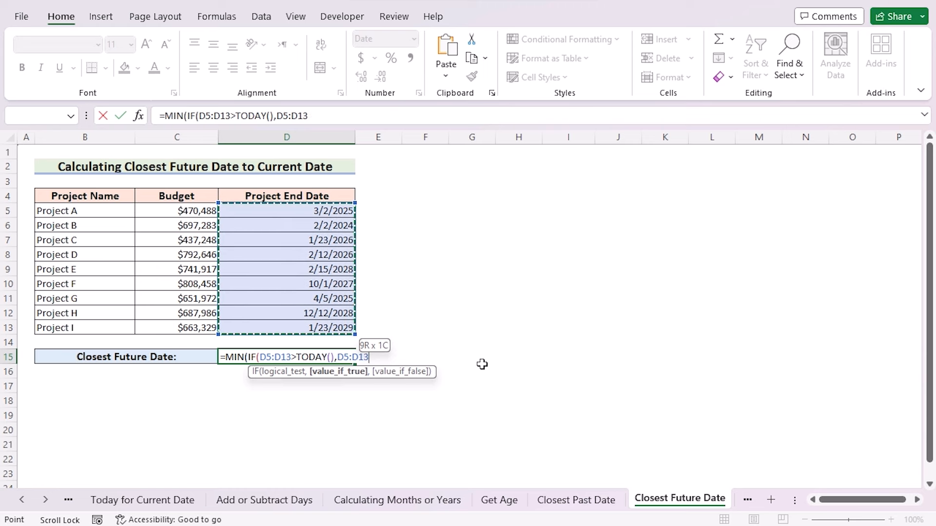
pyautogui.write('))')
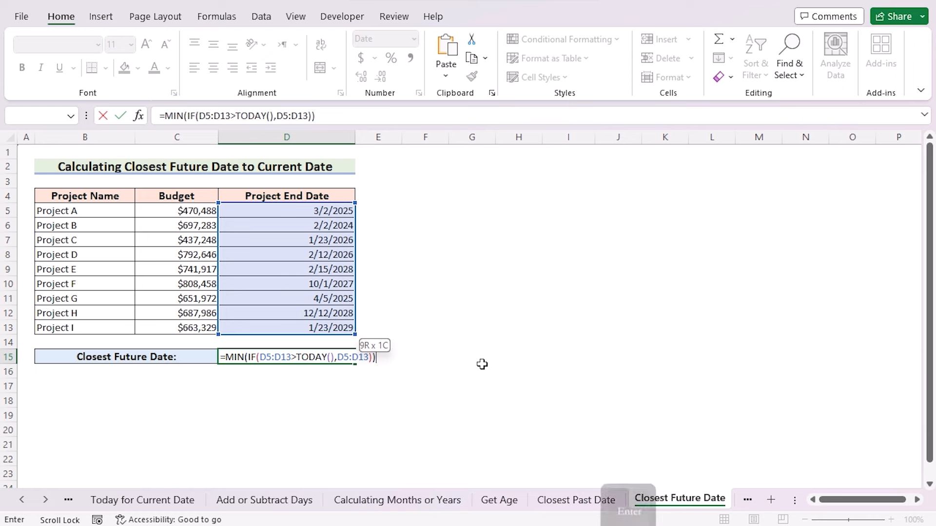
pyautogui.press('Return')
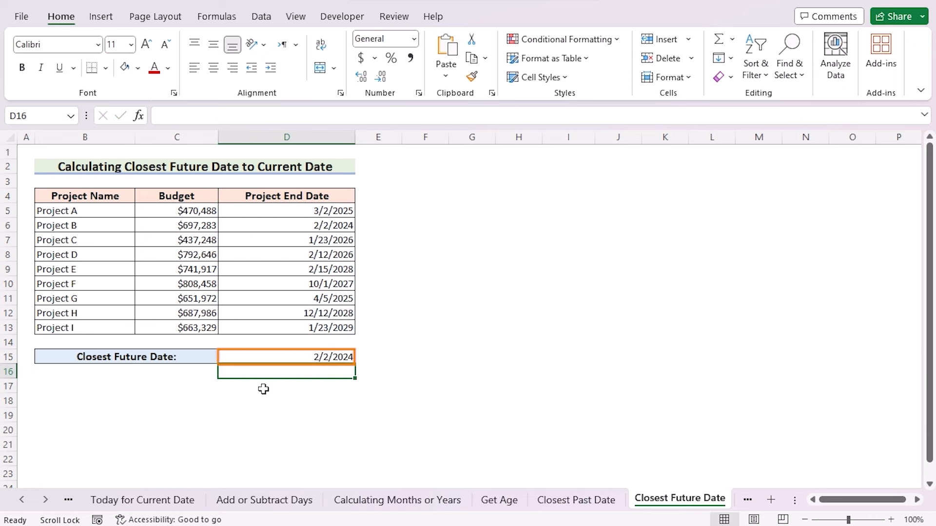
pyautogui.click(270, 357)
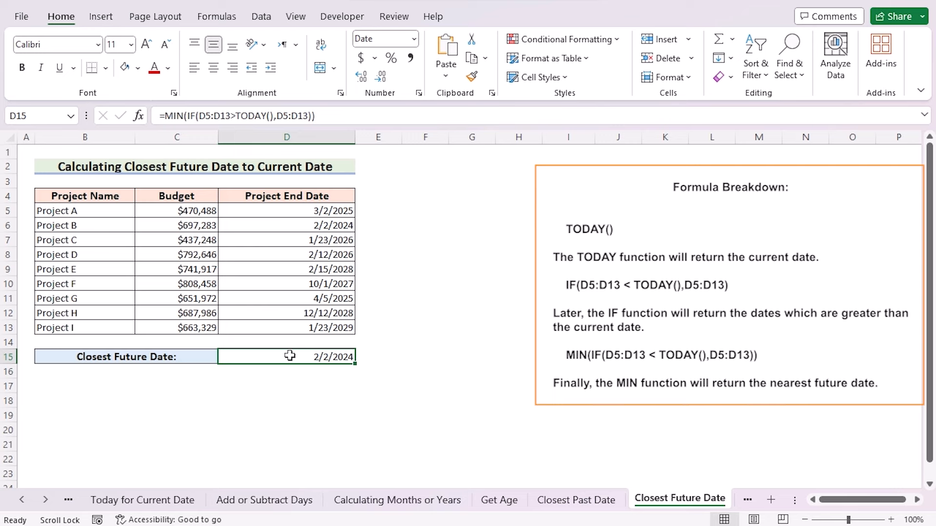
# On the Closest Date sheet, begin an INDEX formula in D15 with D5:D13 as the array.
pyautogui.doubleClick(287, 355)
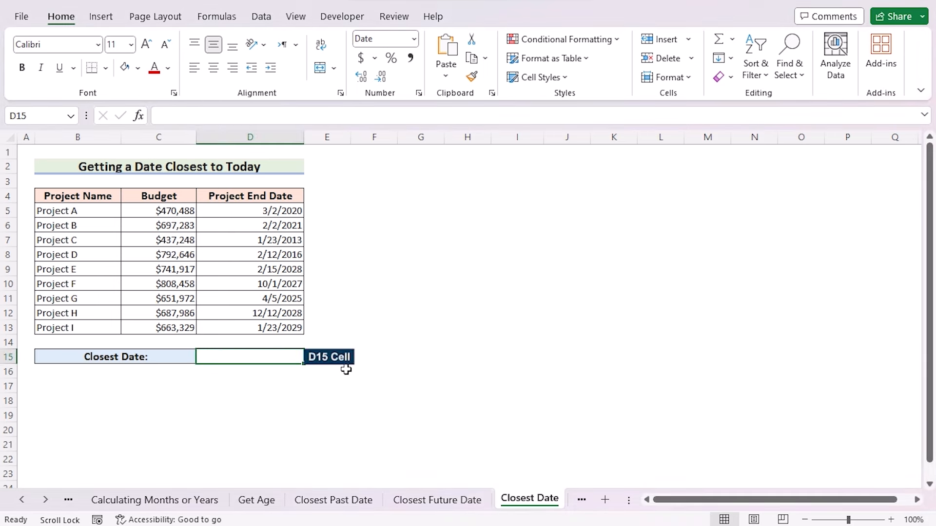
pyautogui.write('=IN')
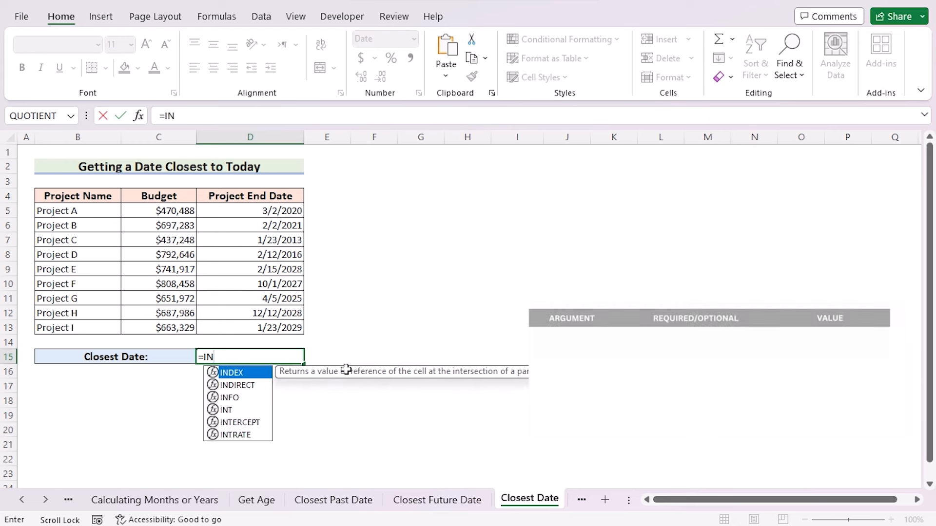
pyautogui.write('DEX')
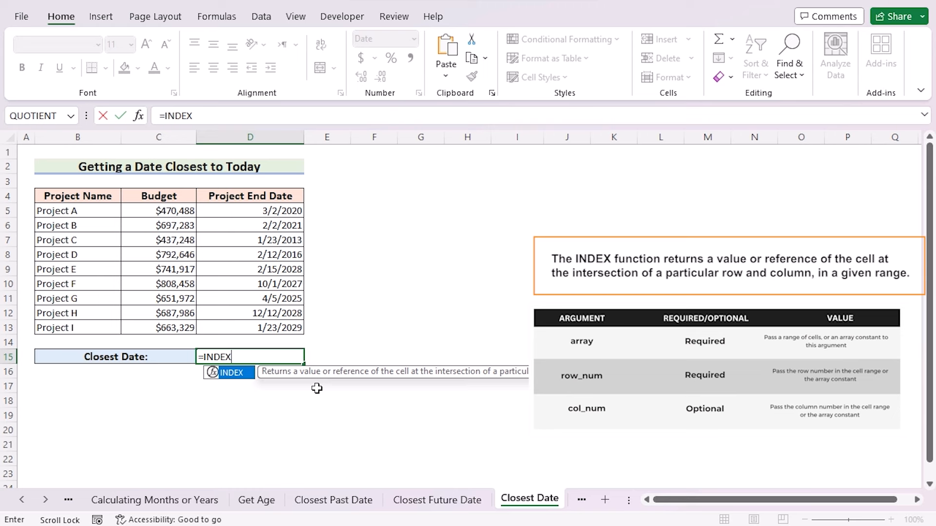
pyautogui.write('(')
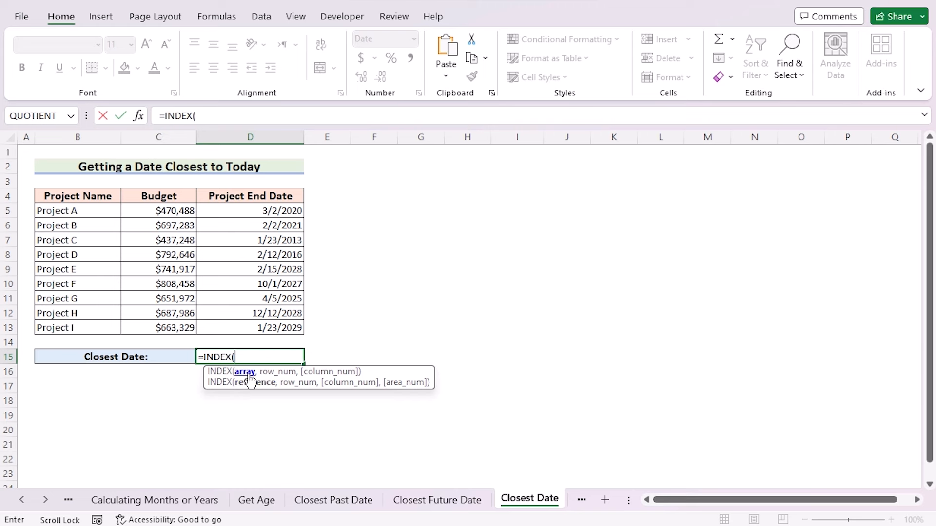
pyautogui.click(270, 210)
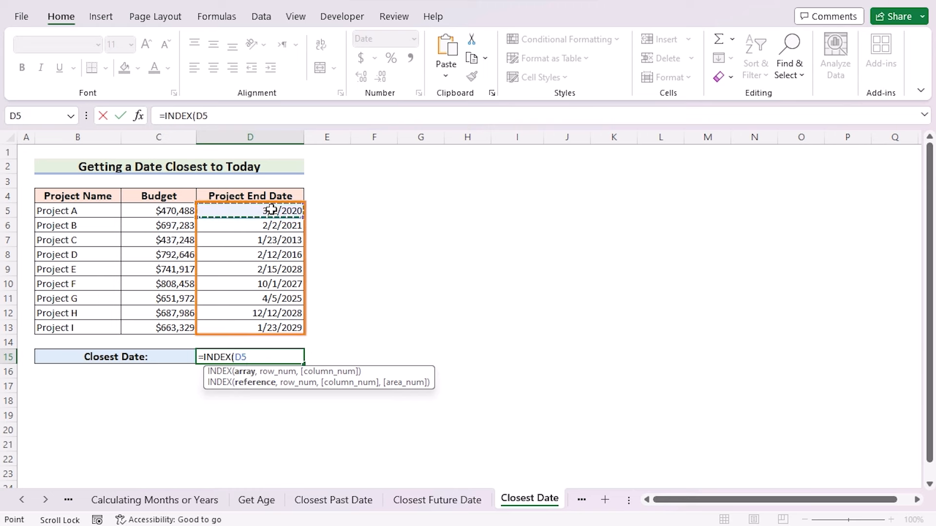
pyautogui.moveTo(282, 334); pyautogui.dragTo(283, 334)
pyautogui.write(',')
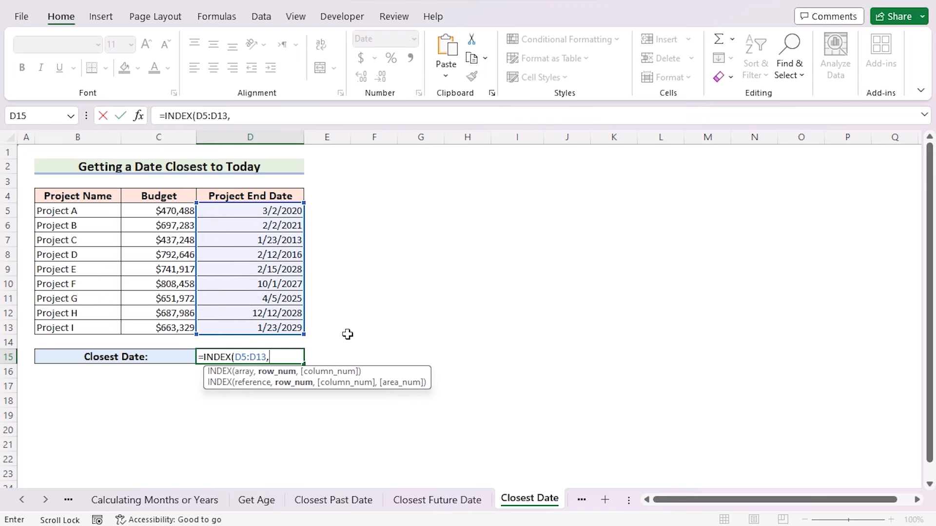
# Use MATCH as the row number in the D15 formula, with MIN(ABS(D5:D13-TODAY())) as its lookup value.
pyautogui.write('MATCH')
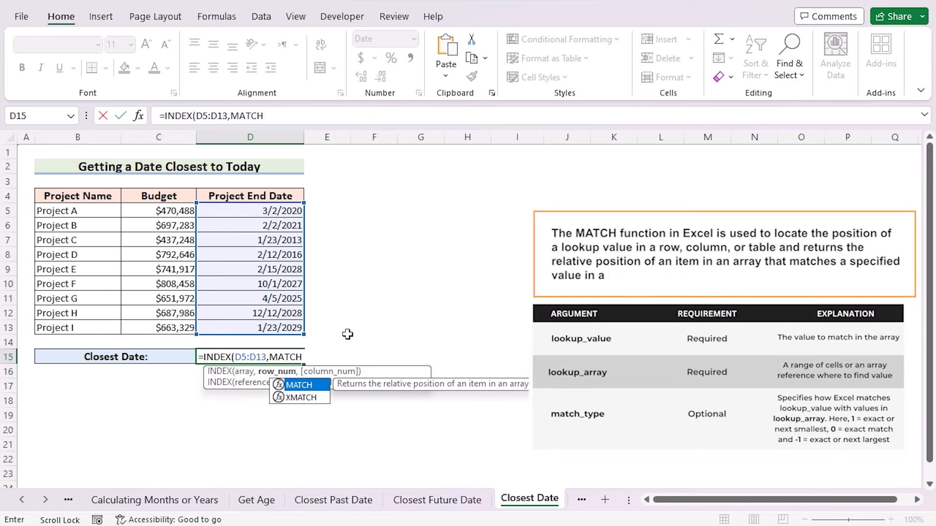
pyautogui.write('(')
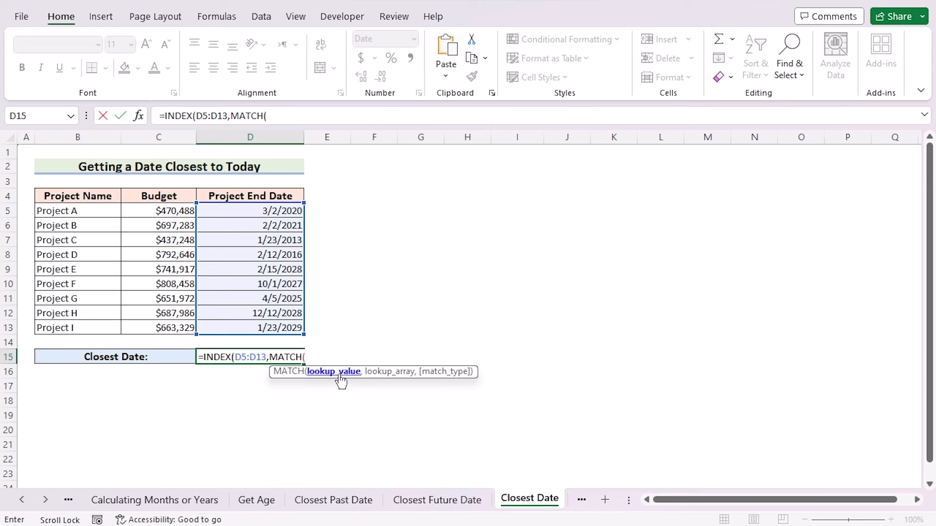
pyautogui.write('MIN')
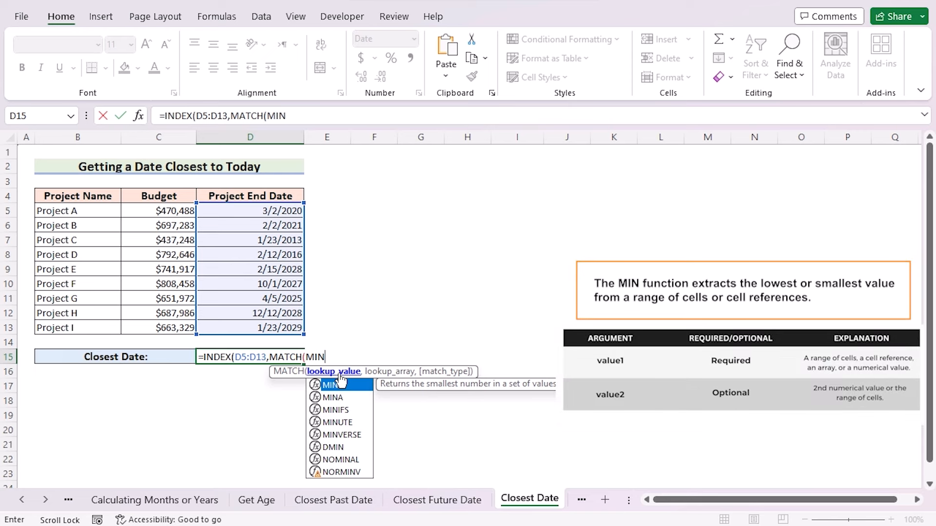
pyautogui.write('(')
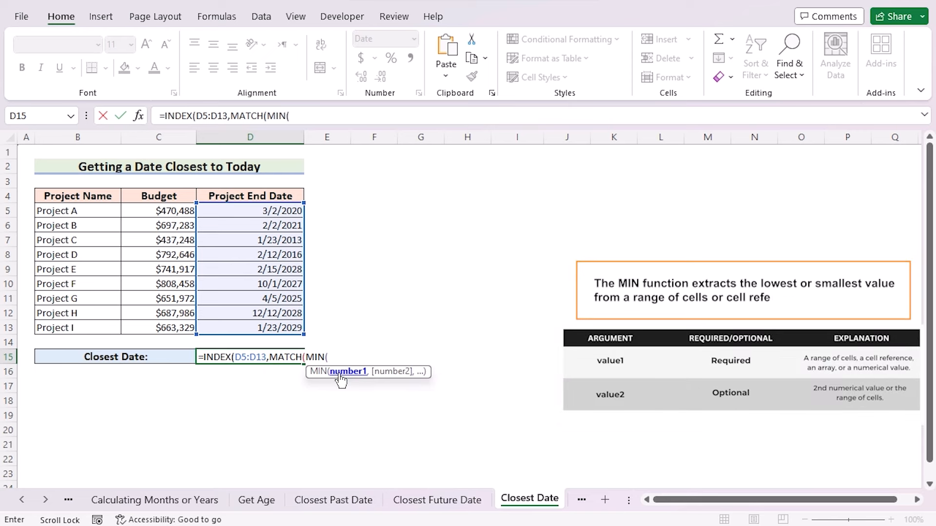
pyautogui.write('AB')
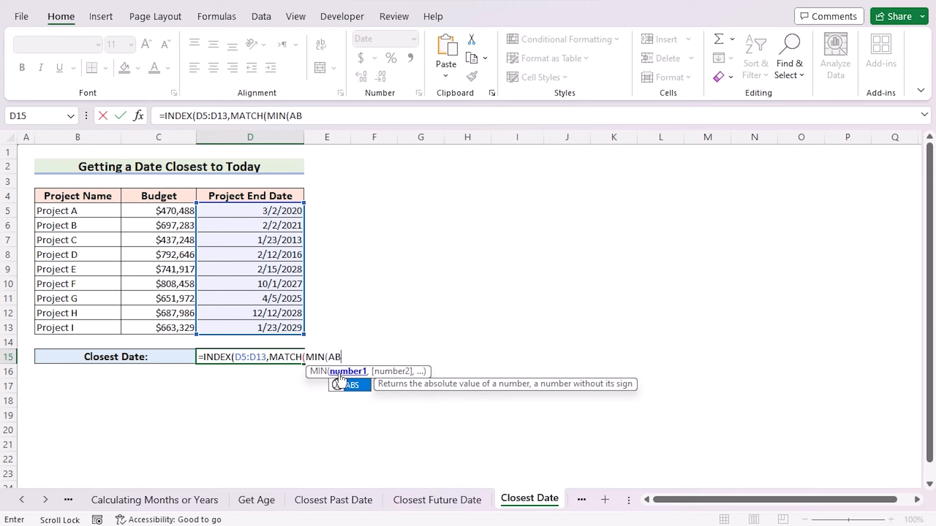
pyautogui.write('S')
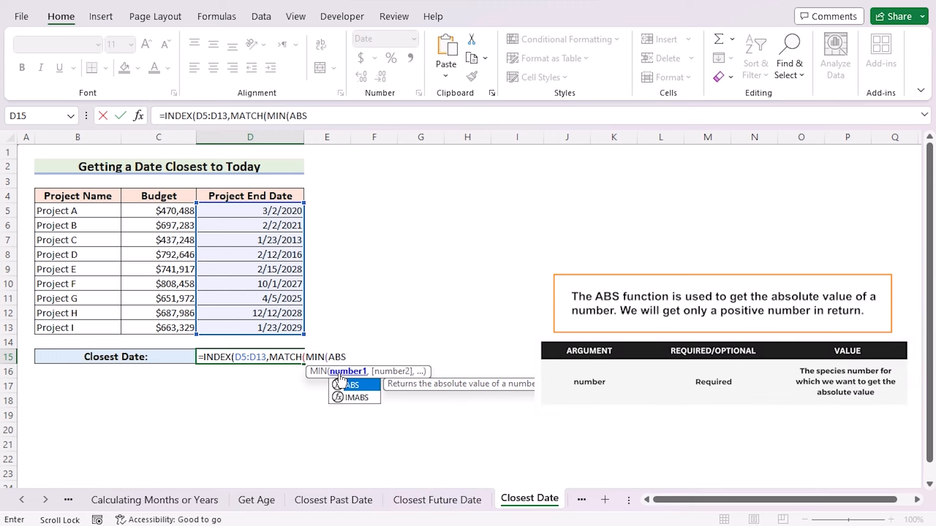
pyautogui.write('(')
pyautogui.click(277, 211)
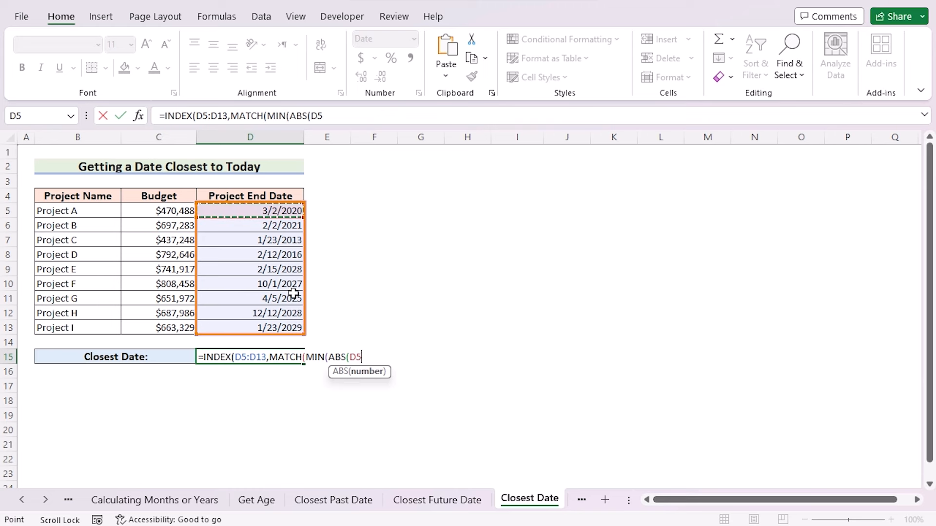
pyautogui.moveTo(294, 292); pyautogui.dragTo(289, 329)
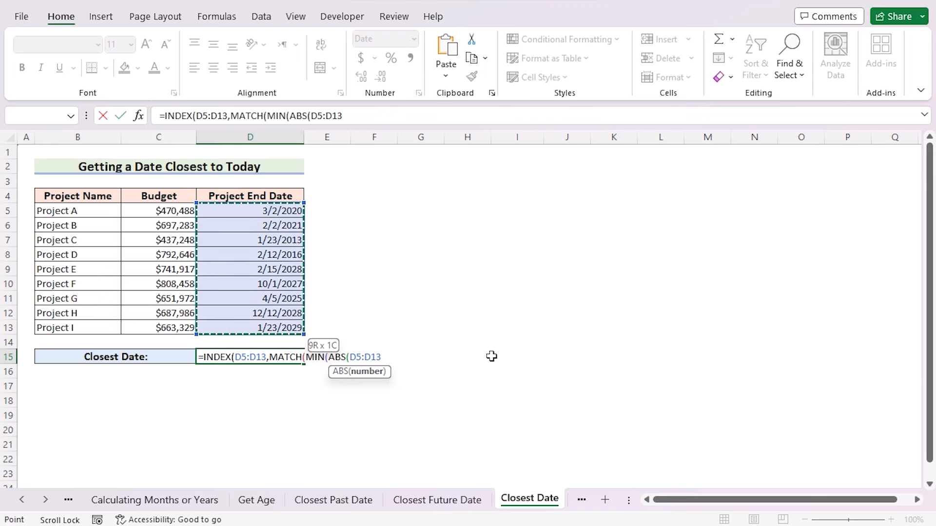
pyautogui.write('-TODAY')
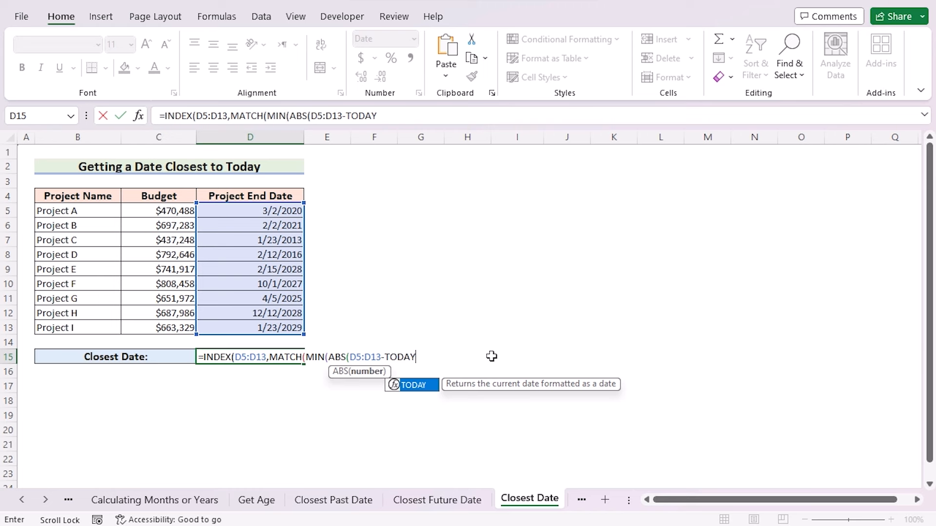
pyautogui.write('())),')
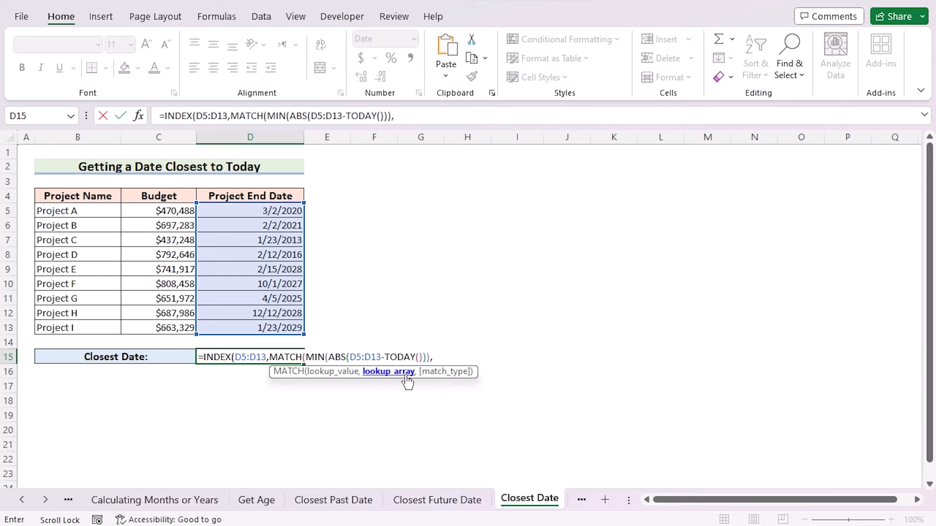
# Complete the D15 formula with ABS(D5:D13-TODAY()) as the MATCH lookup array and 0 for an exact match, and enter it.
pyautogui.write('AB')
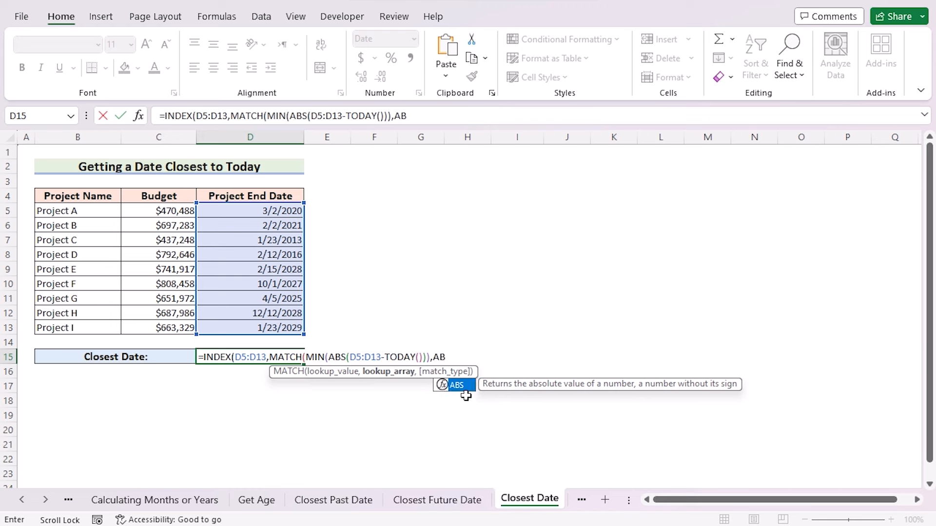
pyautogui.write('S(')
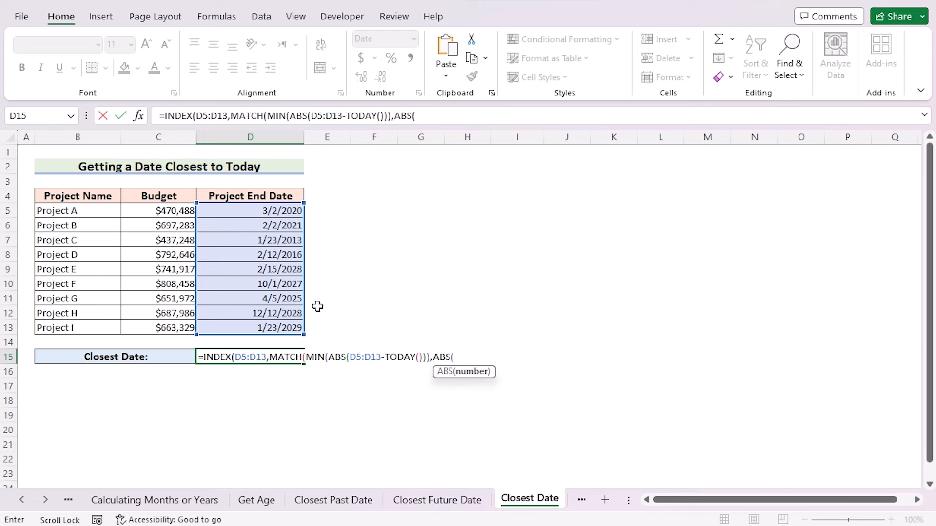
pyautogui.click(279, 211)
pyautogui.moveTo(302, 322); pyautogui.dragTo(302, 324)
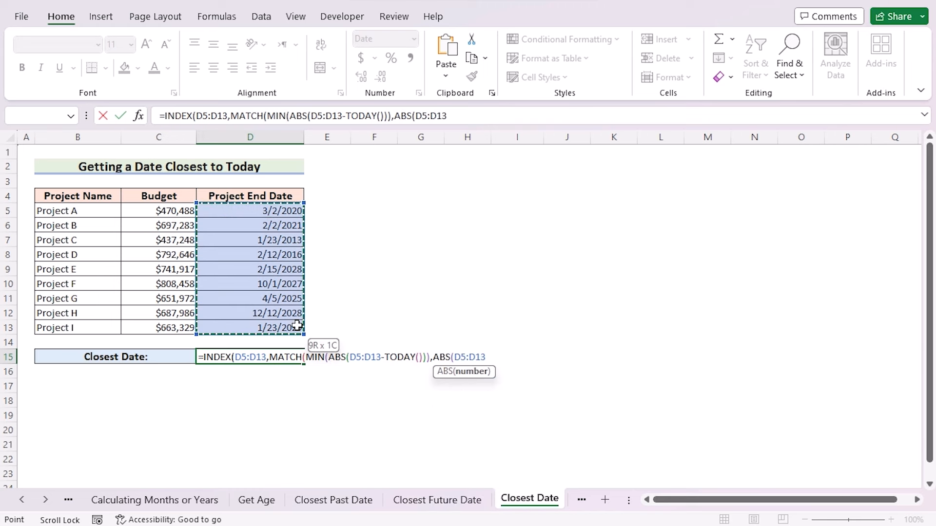
pyautogui.write('-')
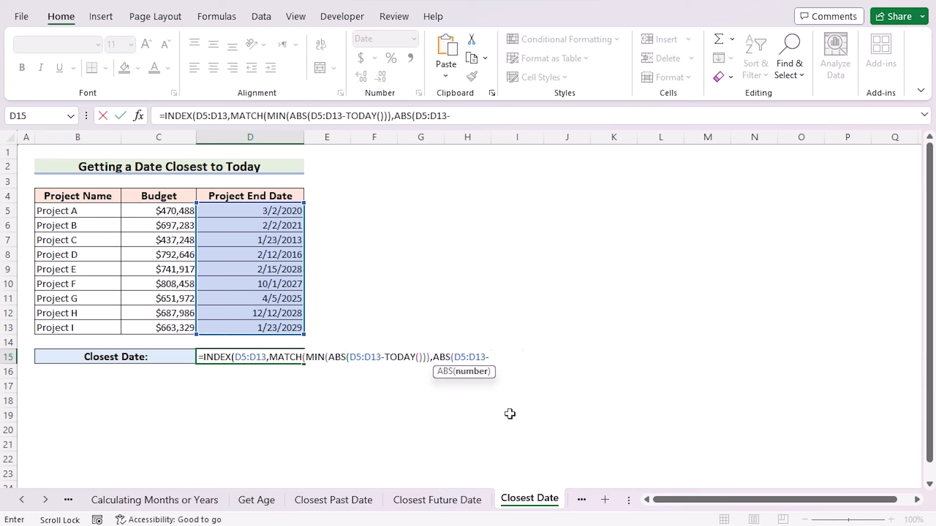
pyautogui.write('TODAY()),')
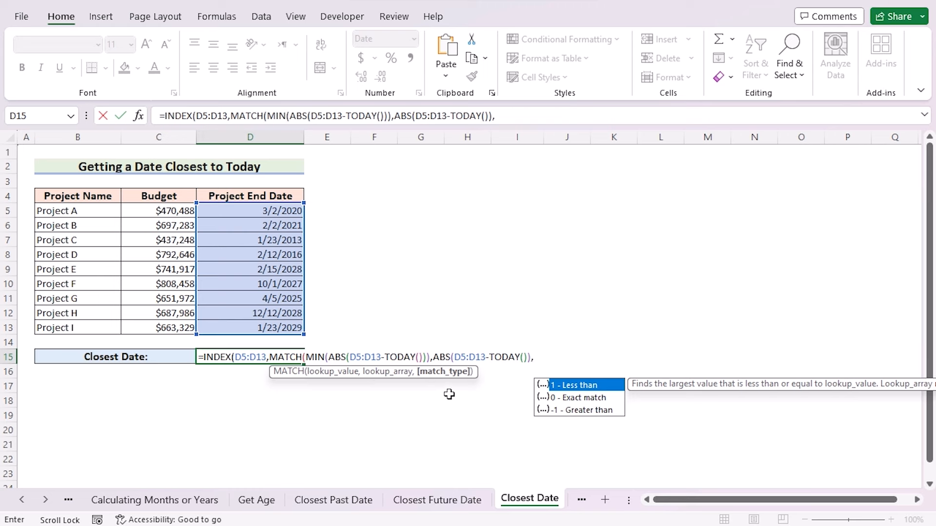
pyautogui.doubleClick(582, 399)
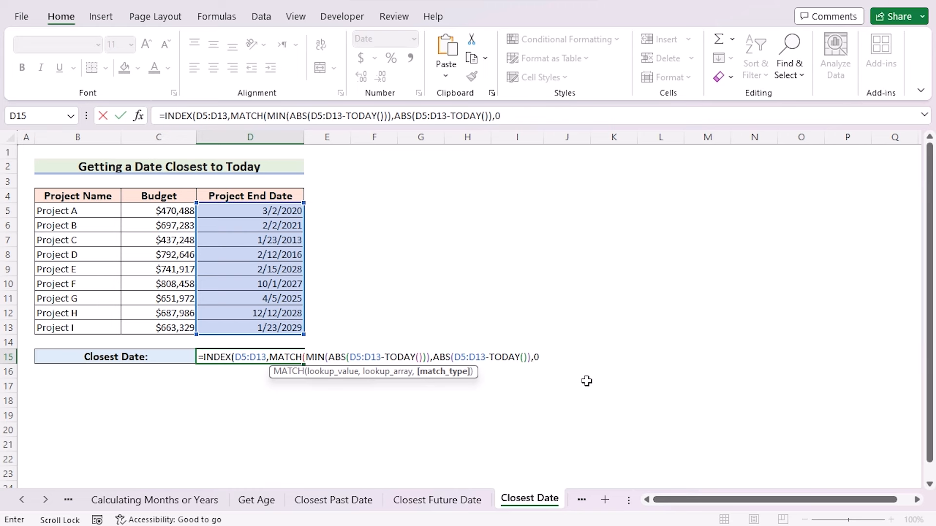
pyautogui.write('))')
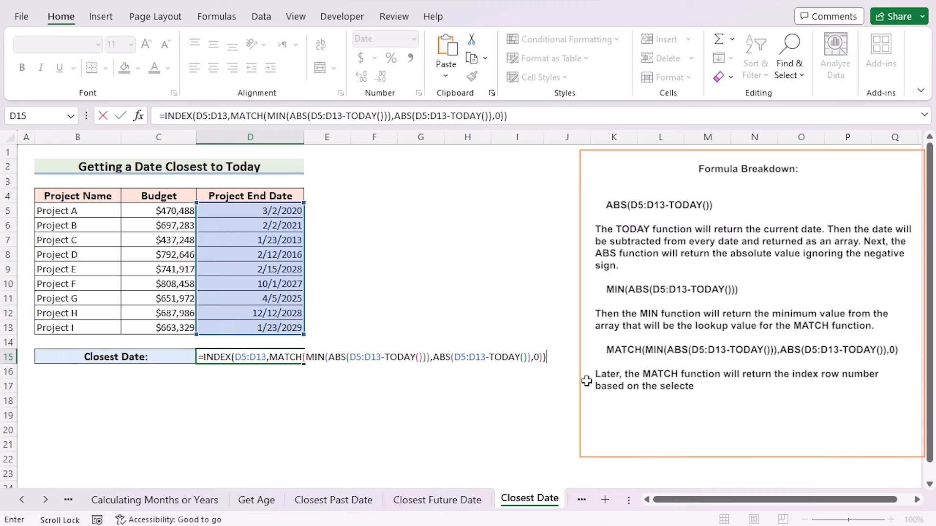
pyautogui.press('Return')
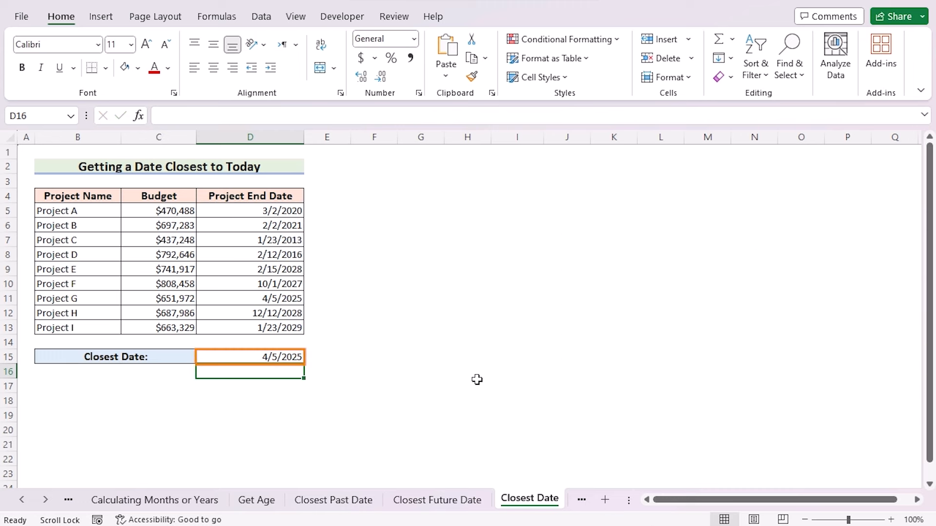
pyautogui.click(298, 357)
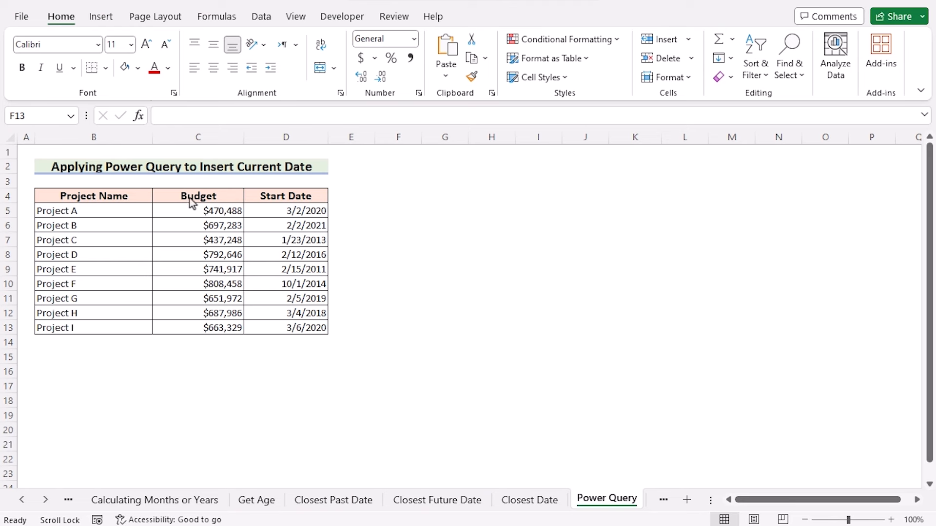
# On the Power Query sheet, load the range B4:D13 into the Power Query Editor as a table with headers.
pyautogui.click(117, 192)
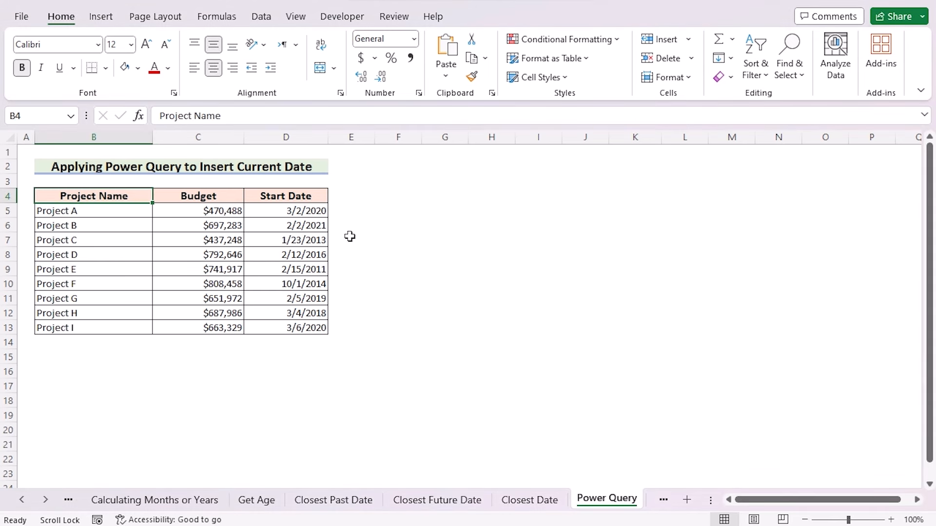
pyautogui.hotkey('ctrl', 'a')
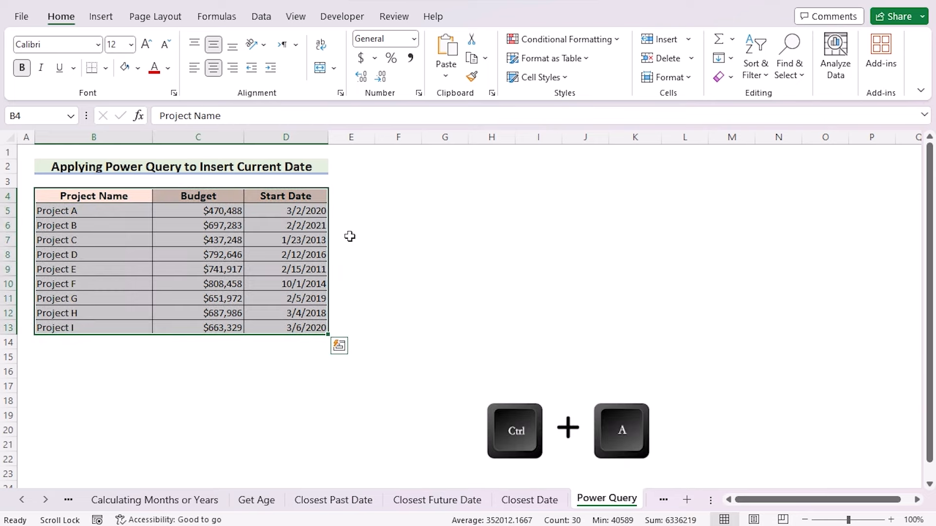
pyautogui.click(260, 17)
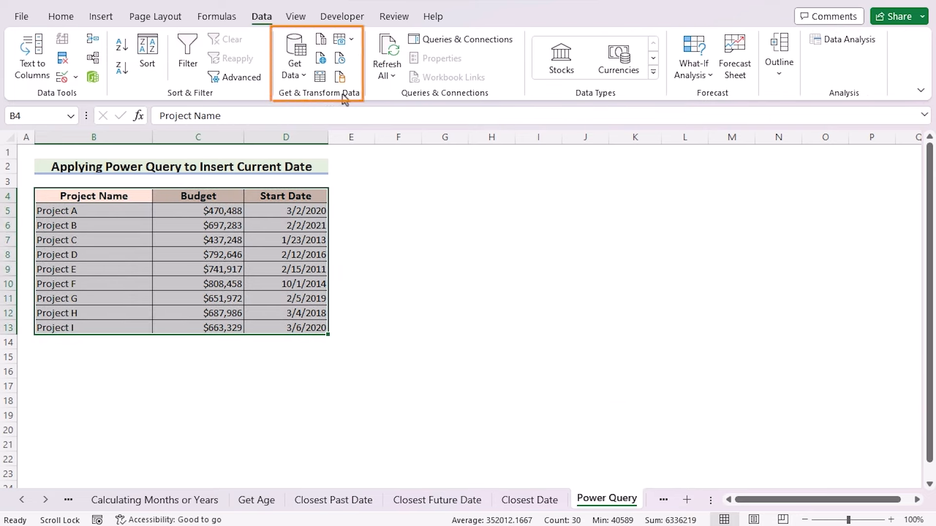
pyautogui.click(319, 77)
pyautogui.moveTo(468, 260); pyautogui.dragTo(458, 225)
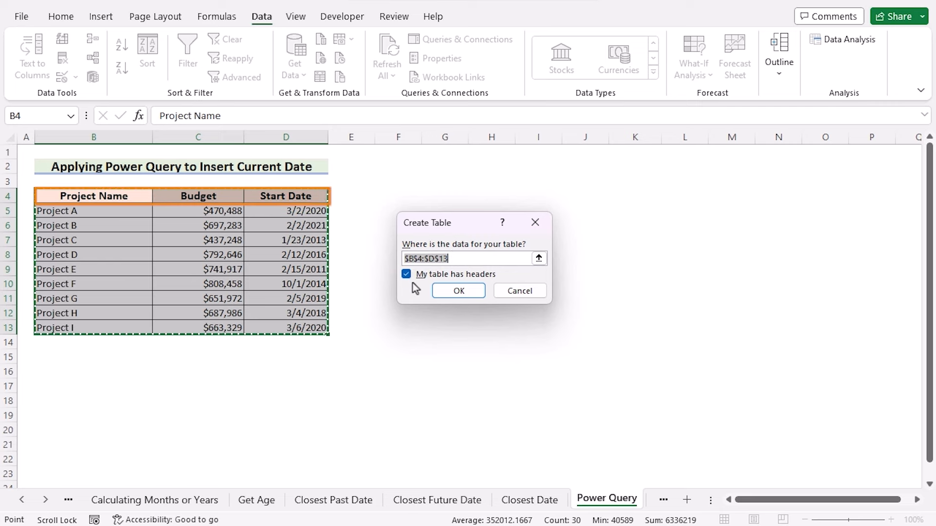
pyautogui.click(440, 288)
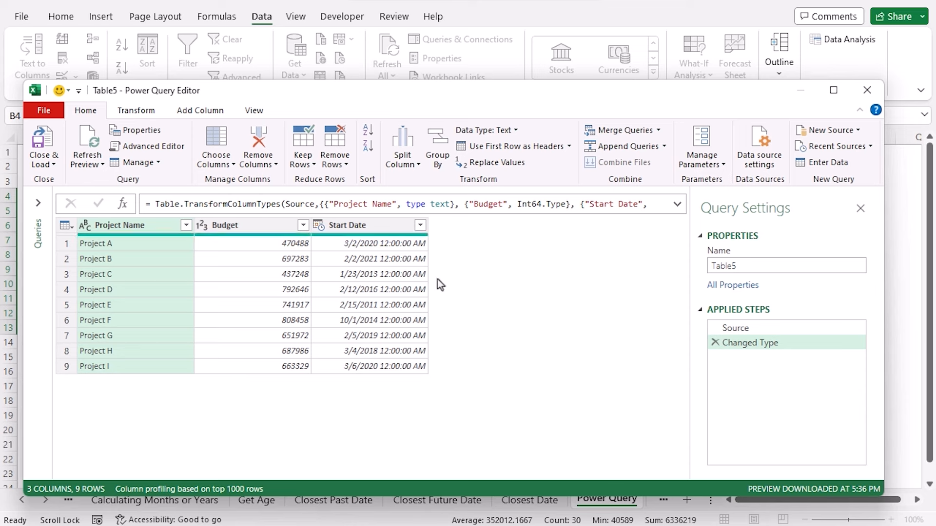
# Start a custom column for the query with the formula =DateTime.LocalNow().
pyautogui.click(200, 110)
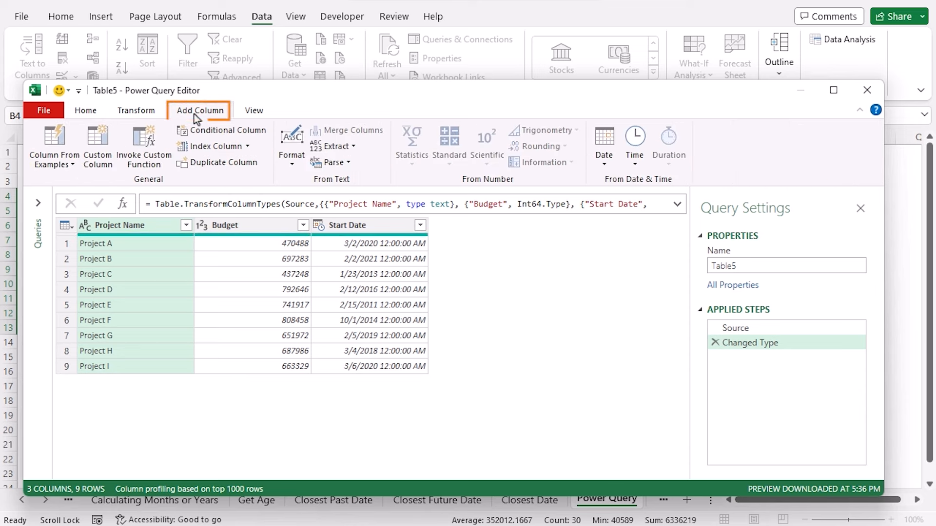
pyautogui.click(98, 161)
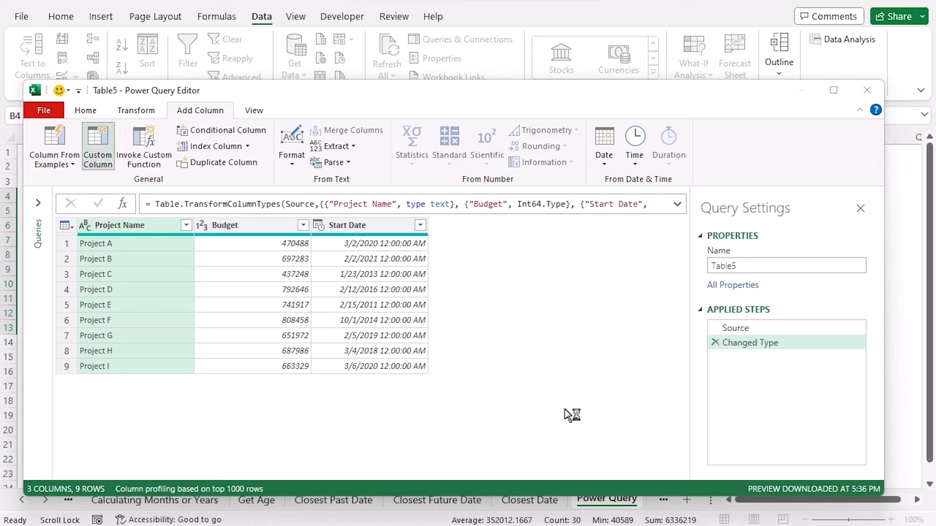
pyautogui.click(490, 257)
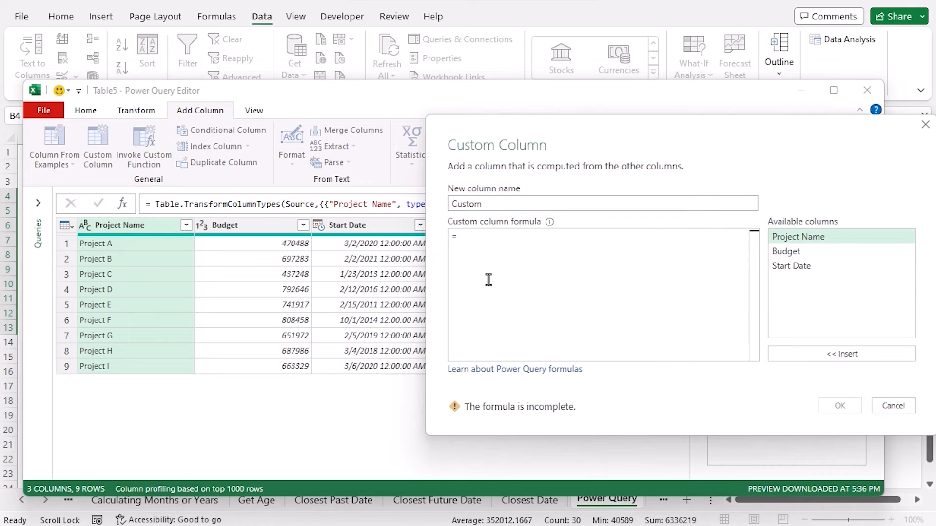
pyautogui.write('Da')
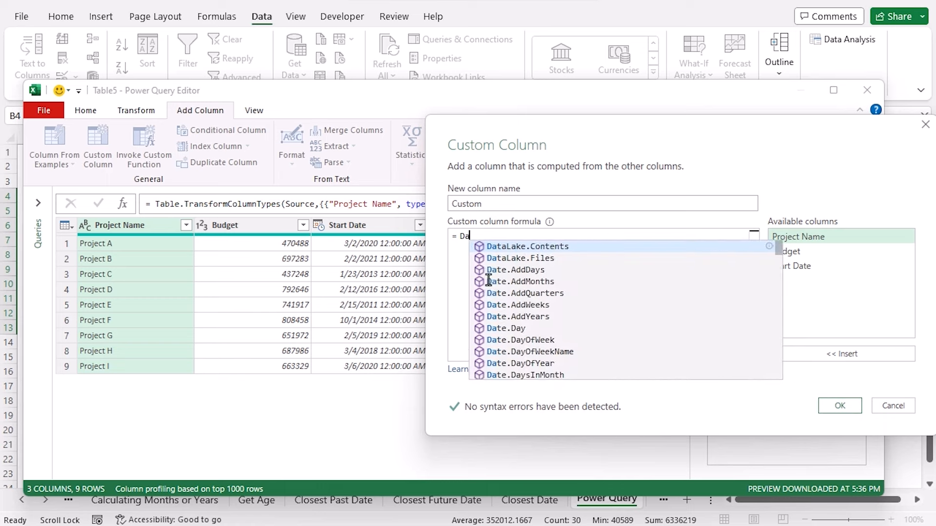
pyautogui.write('teTime')
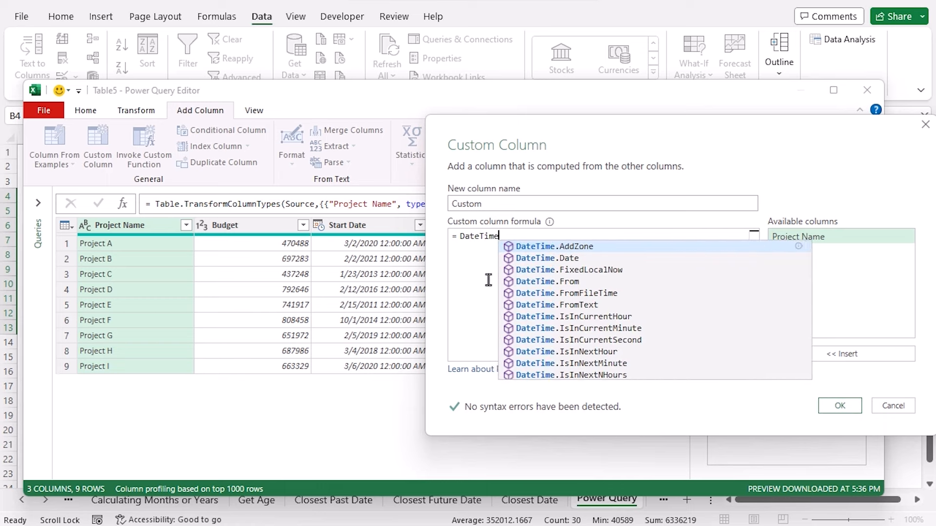
pyautogui.write('.Local')
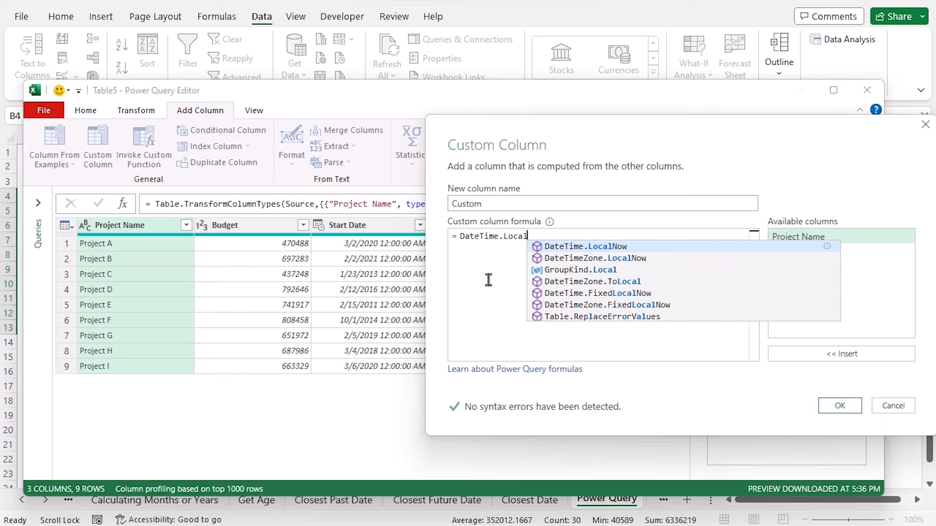
pyautogui.write('Now()')
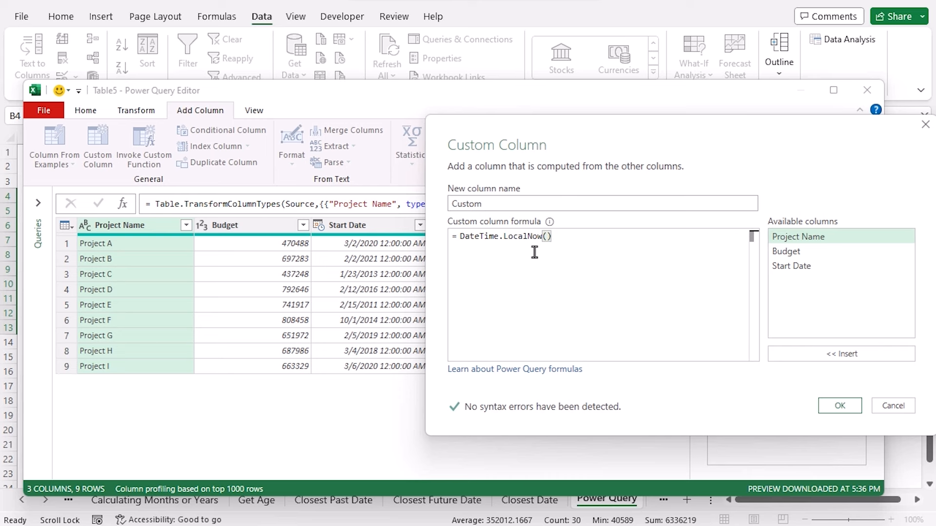
# Name the custom column Current Date, create it, and close and load the query to a worksheet.
pyautogui.click(488, 206)
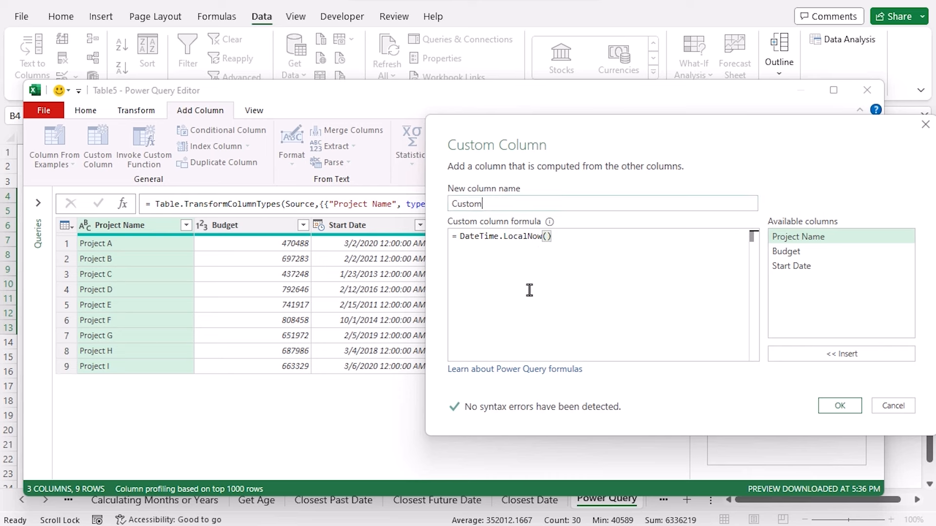
pyautogui.write('C')
pyautogui.click(838, 407)
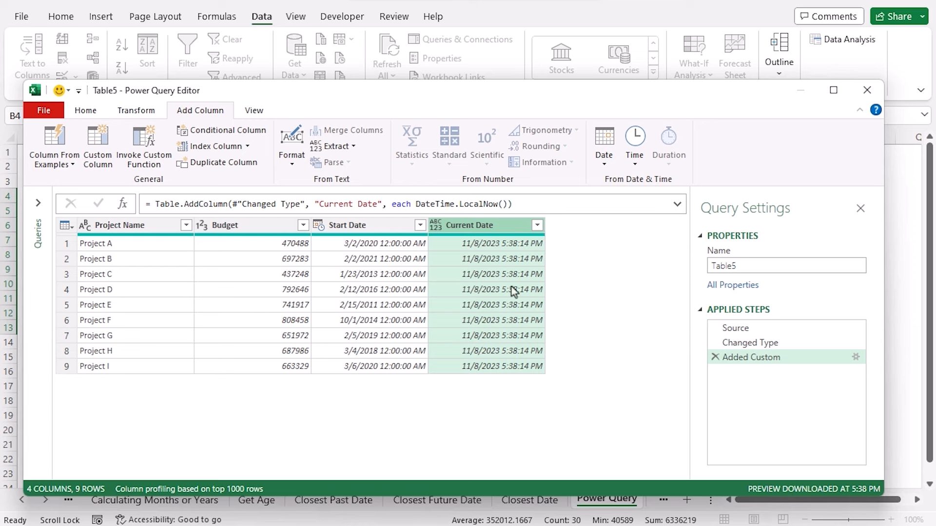
pyautogui.click(45, 111)
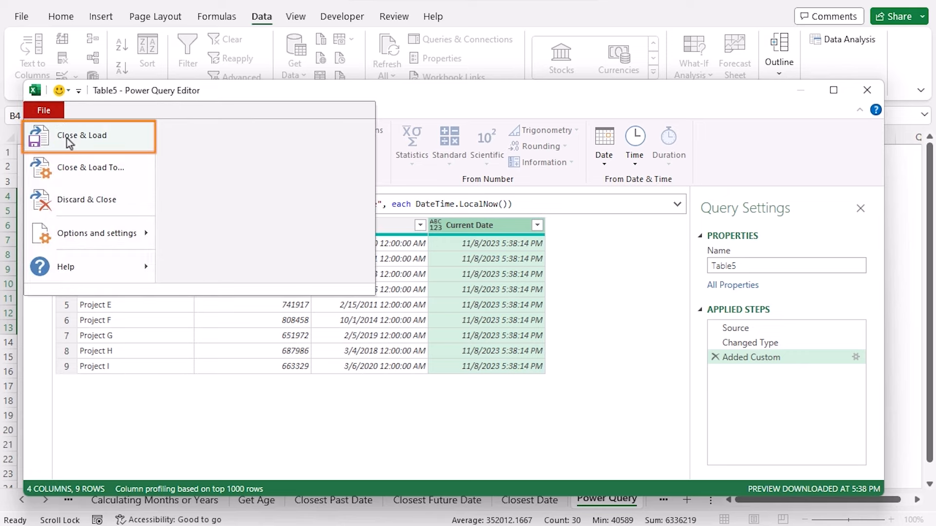
pyautogui.click(115, 139)
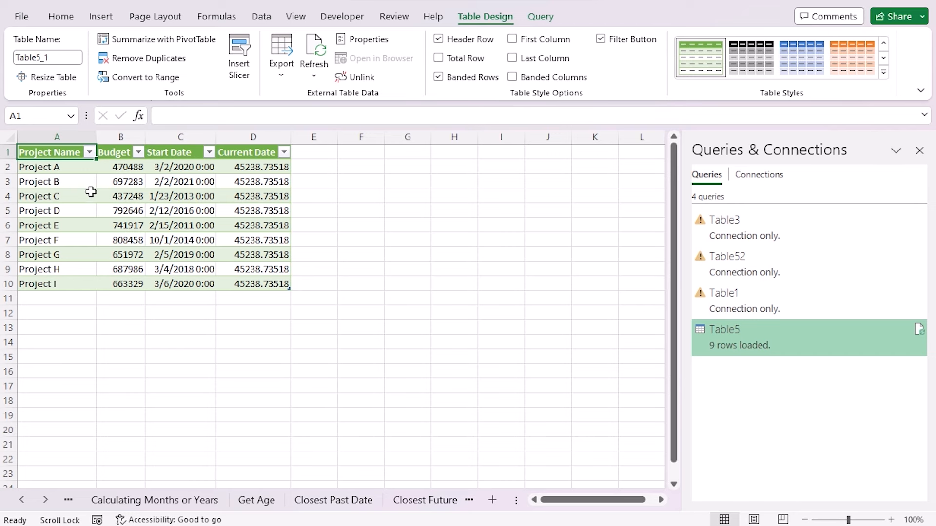
# Format the Current Date column D1:D10 of the loaded table with the custom number format d-mmm-yy.
pyautogui.click(254, 138)
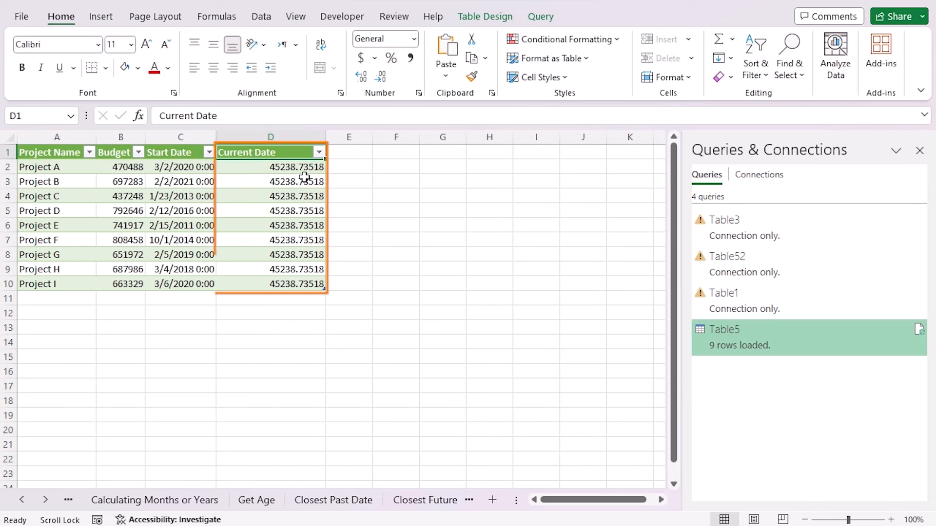
pyautogui.keyDown('shift'); pyautogui.click(307, 284); pyautogui.keyUp('shift')
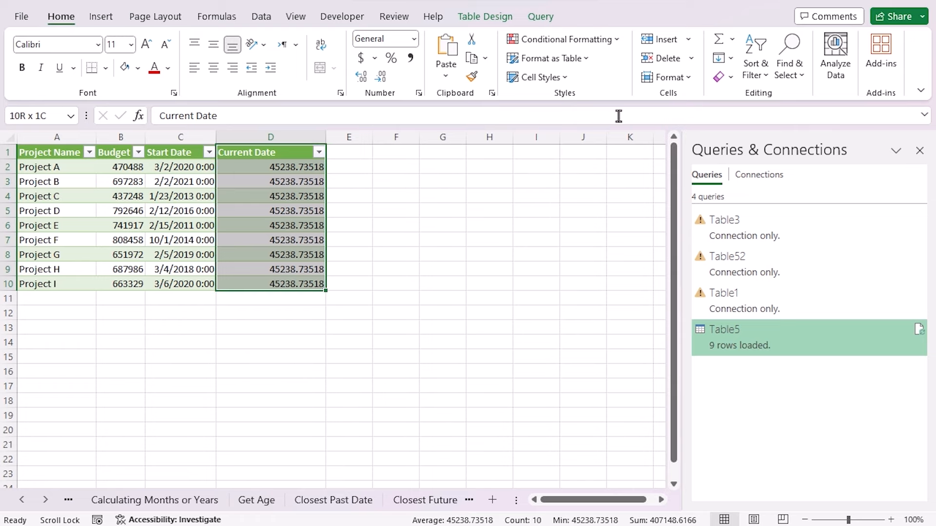
pyautogui.click(685, 77)
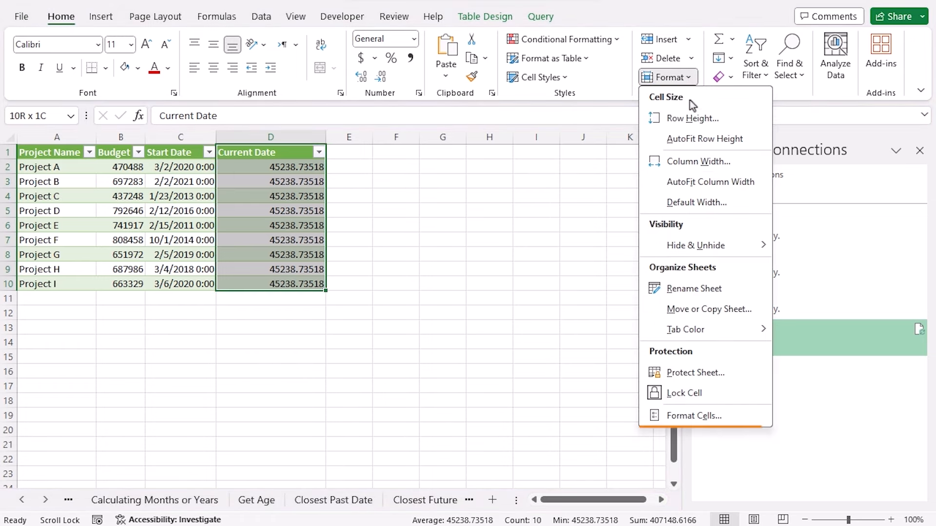
pyautogui.click(694, 422)
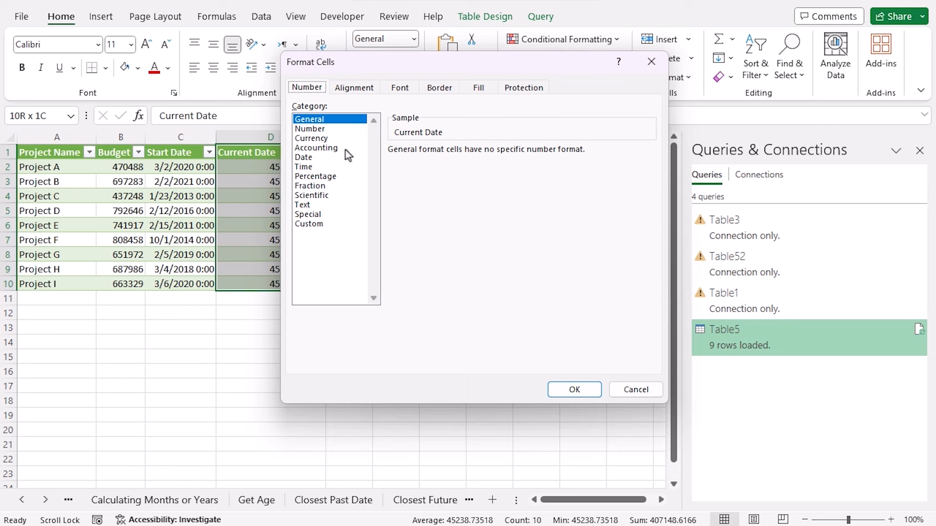
pyautogui.click(321, 226)
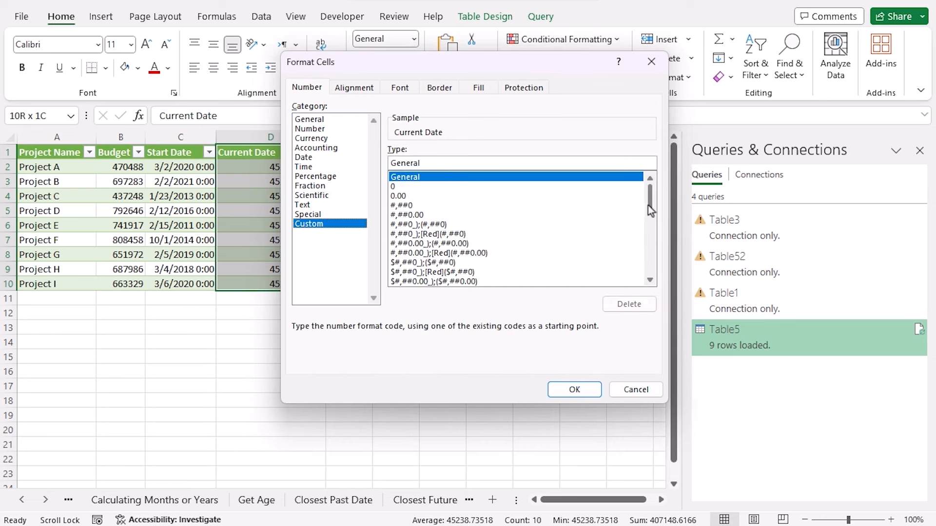
pyautogui.moveTo(648, 206); pyautogui.dragTo(649, 229)
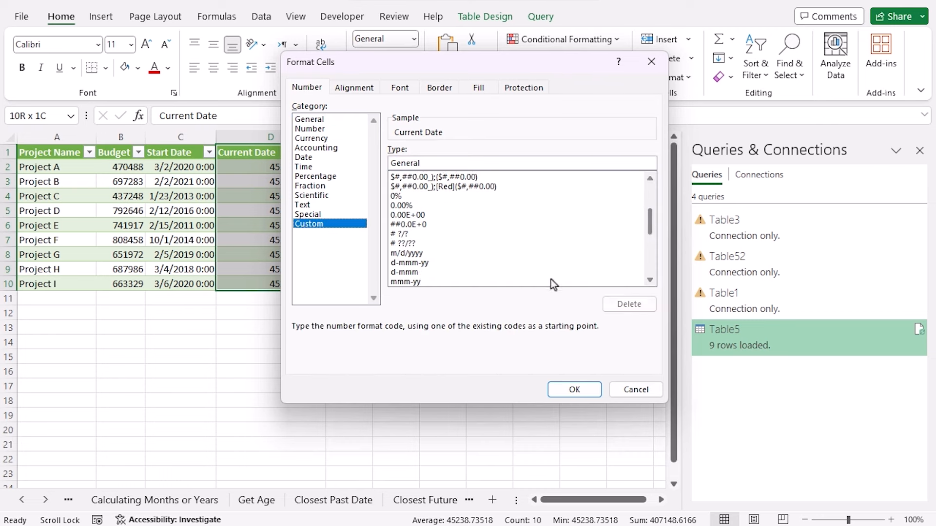
pyautogui.click(408, 263)
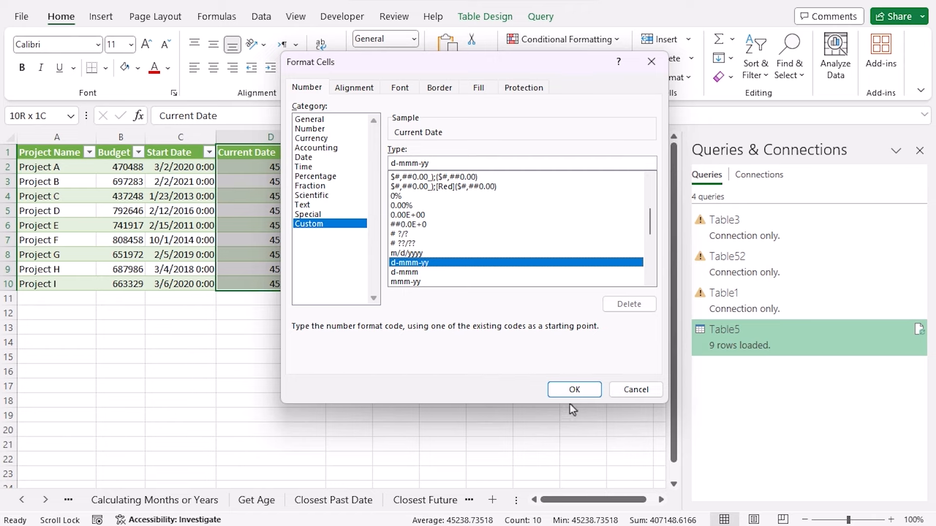
pyautogui.click(574, 390)
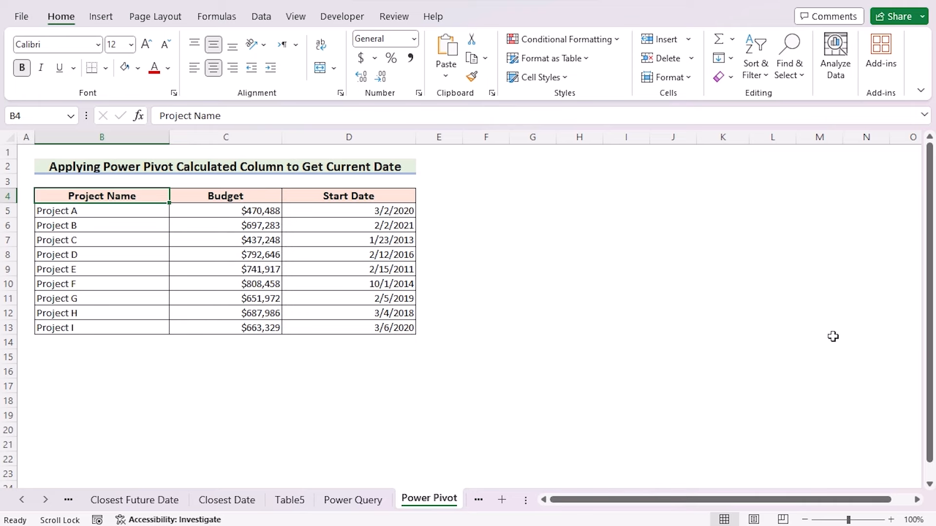
# Enable the COM add-in Microsoft Power Pivot for Excel in the Excel options.
pyautogui.click(22, 20)
pyautogui.click(48, 502)
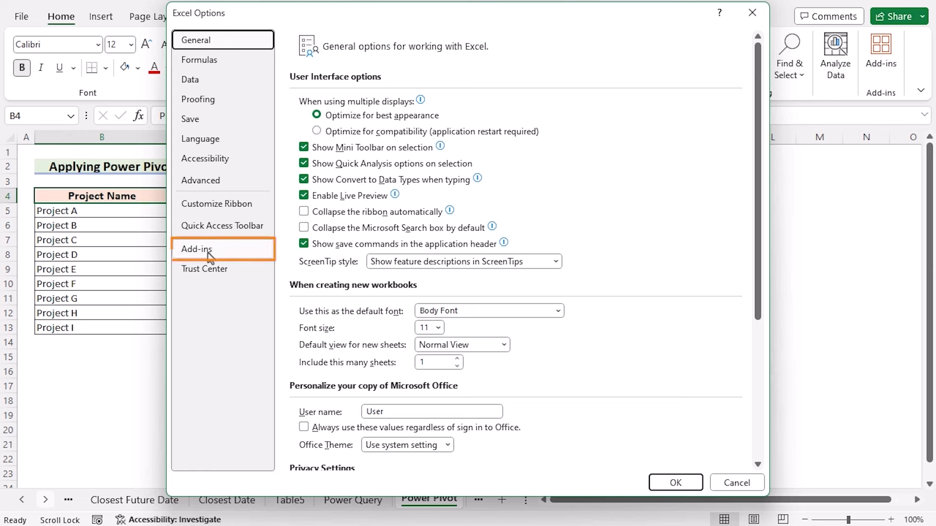
pyautogui.click(208, 251)
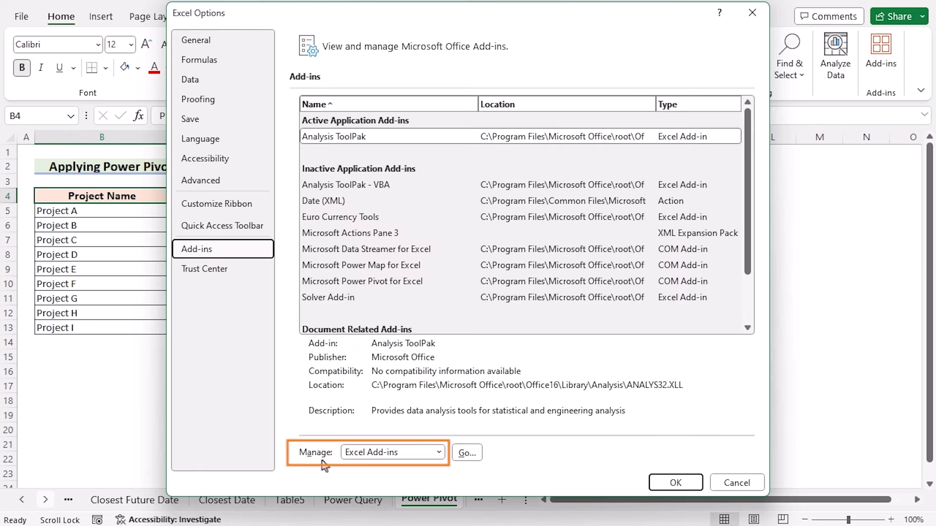
pyautogui.click(438, 453)
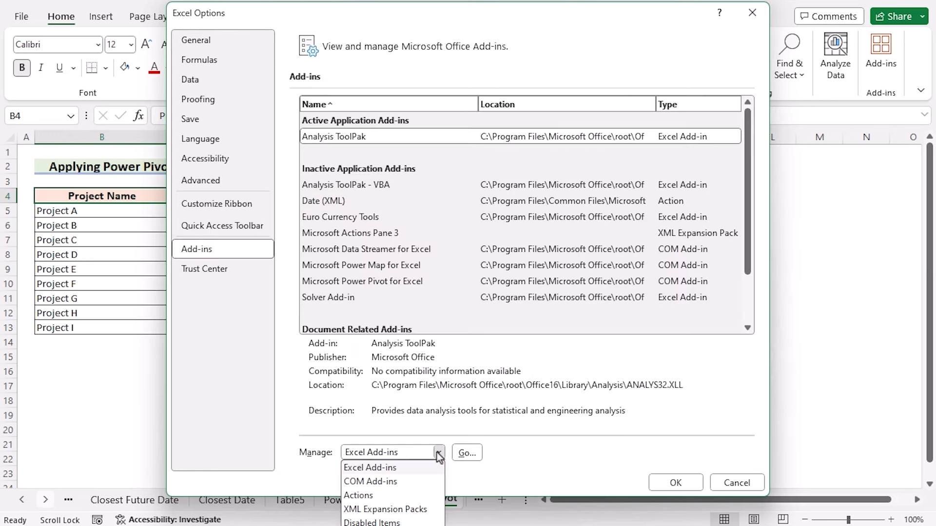
pyautogui.click(385, 482)
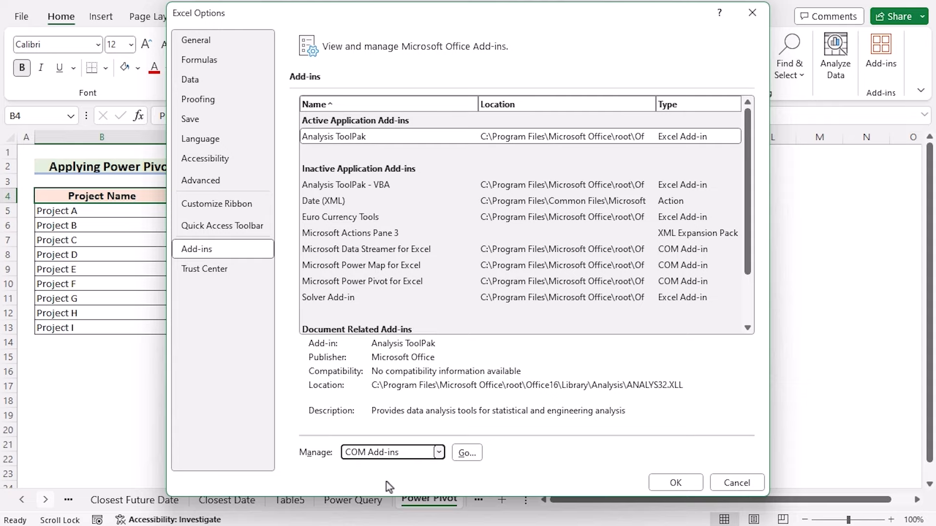
pyautogui.click(471, 455)
pyautogui.moveTo(347, 159); pyautogui.dragTo(360, 198)
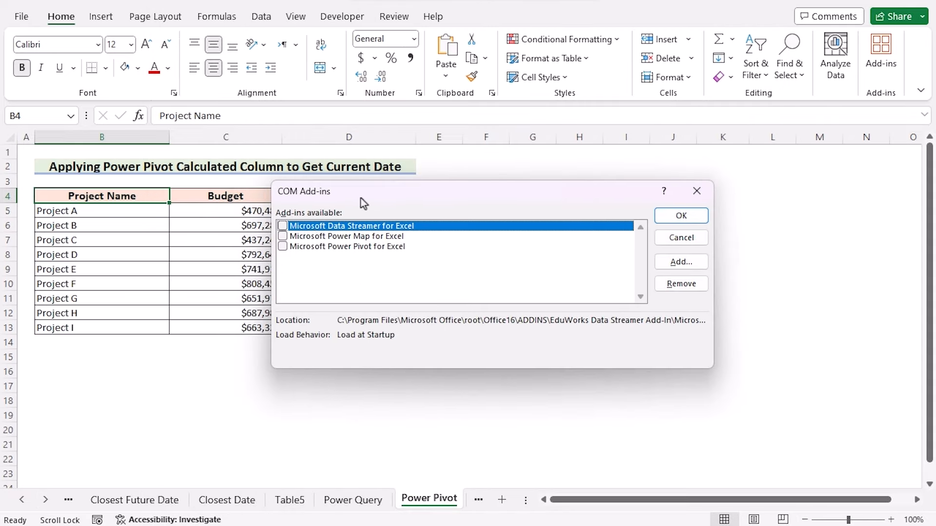
pyautogui.click(283, 247)
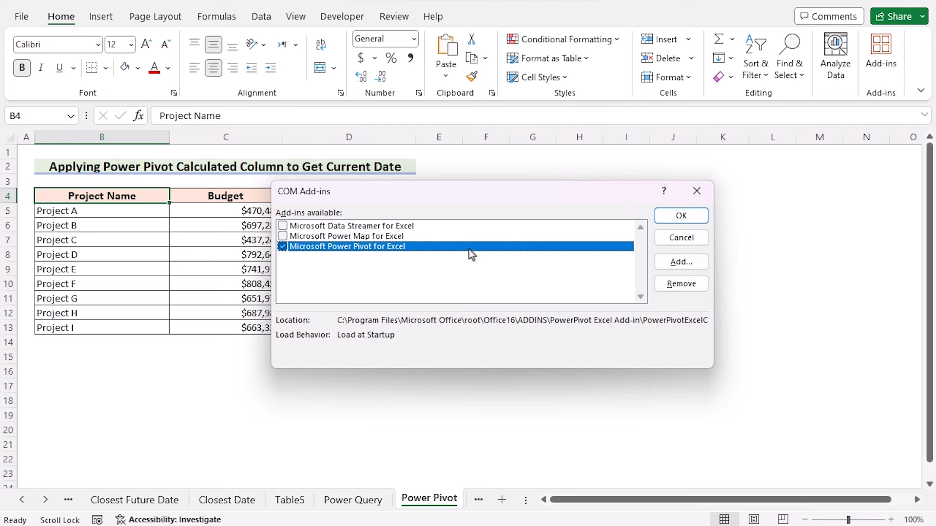
pyautogui.click(684, 216)
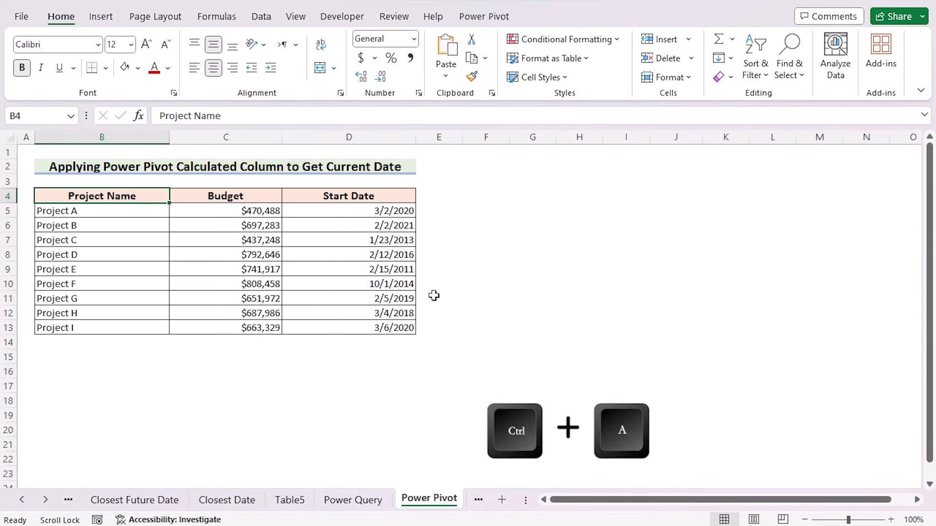
# On the Power Pivot sheet, convert the range B4:D13 into a table with headers.
pyautogui.hotkey('ctrl', 'a')
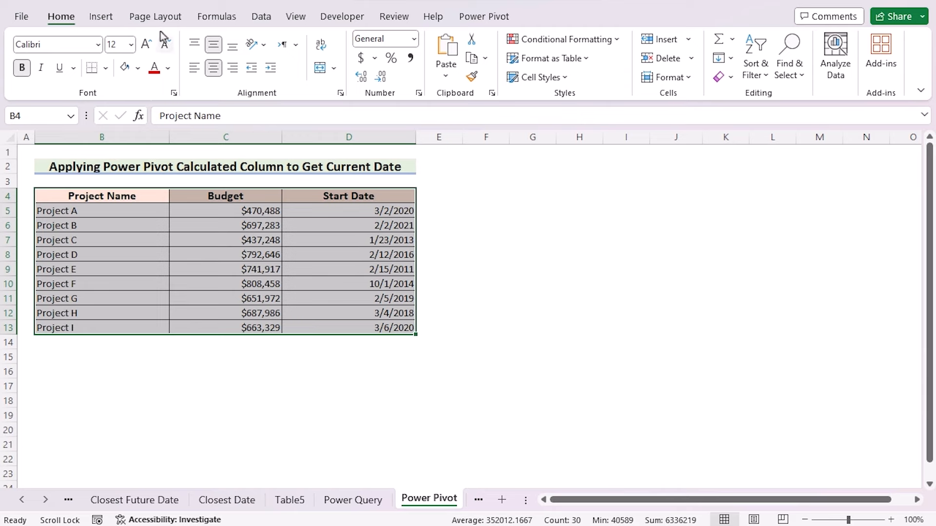
pyautogui.click(108, 18)
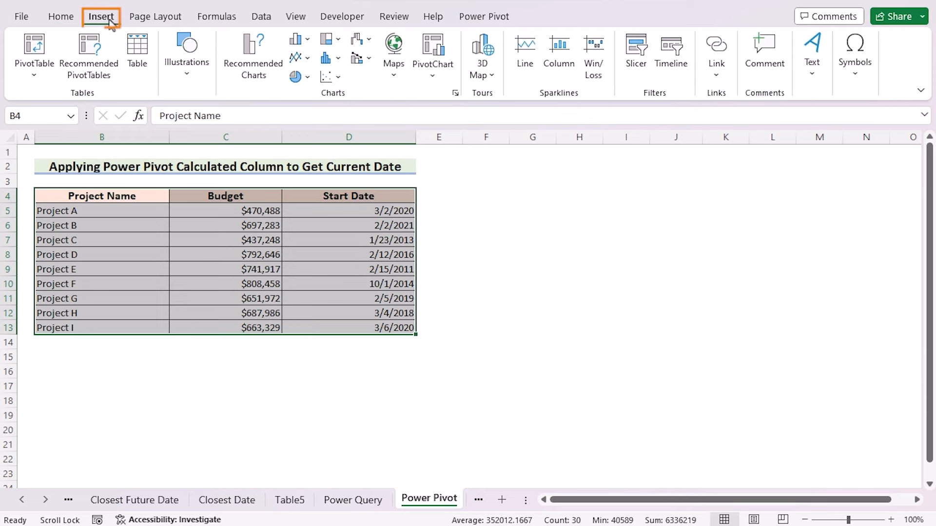
pyautogui.click(138, 67)
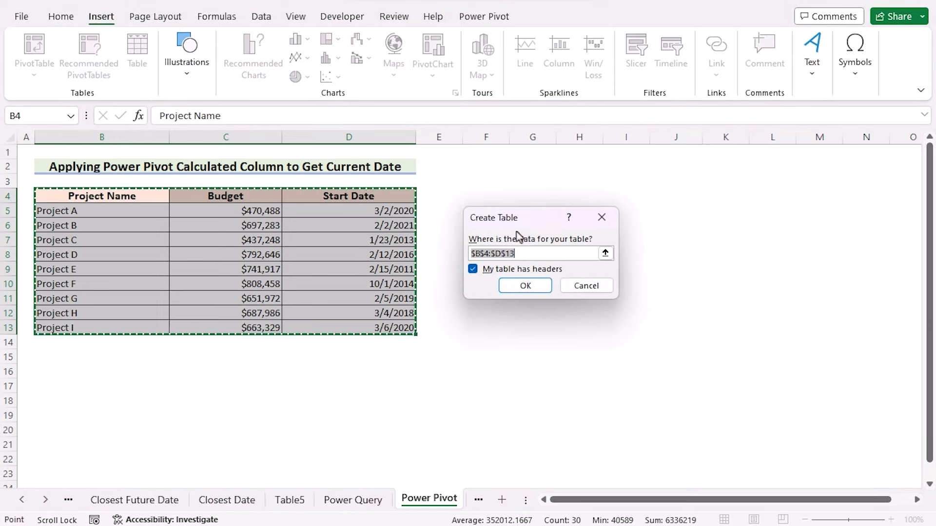
pyautogui.hotkey('ctrl', 't')
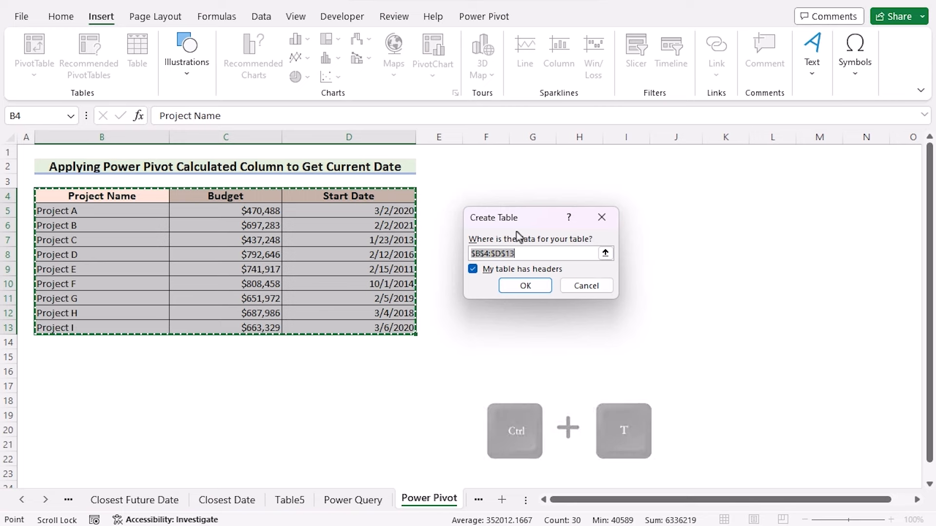
pyautogui.click(540, 289)
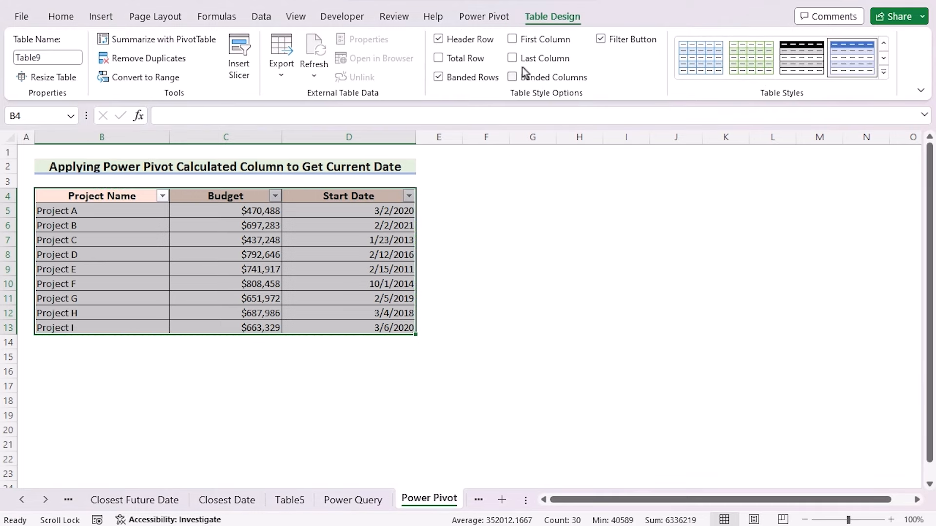
# Add the table to the Power Pivot data model and create a calculated column with the formula =TODAY().
pyautogui.click(496, 25)
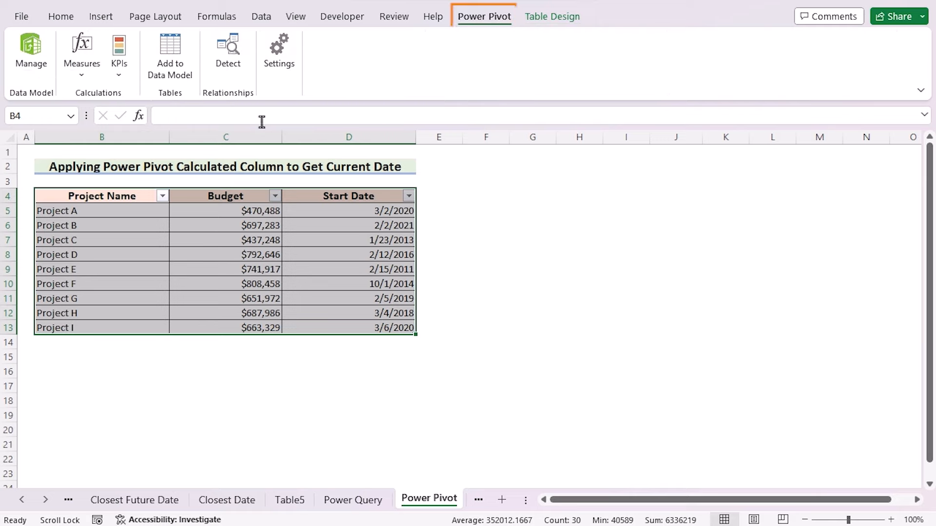
pyautogui.click(171, 77)
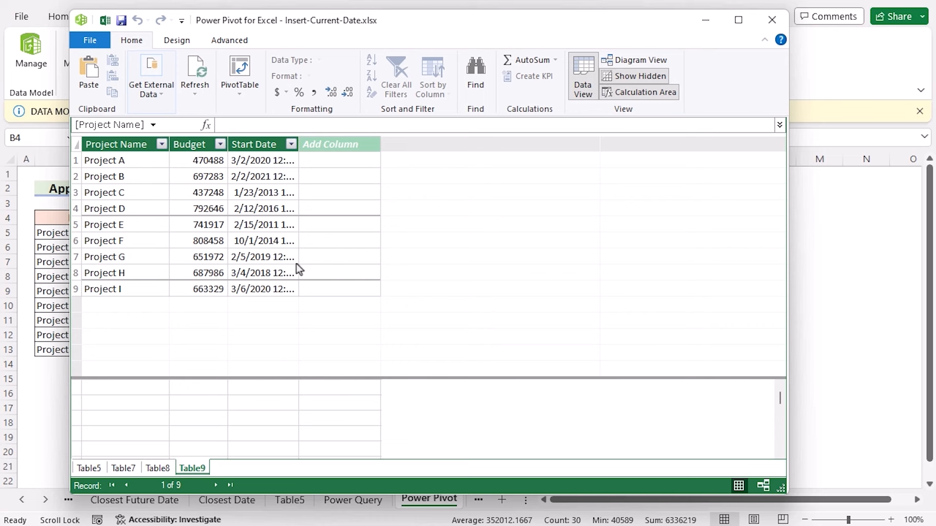
pyautogui.click(341, 145)
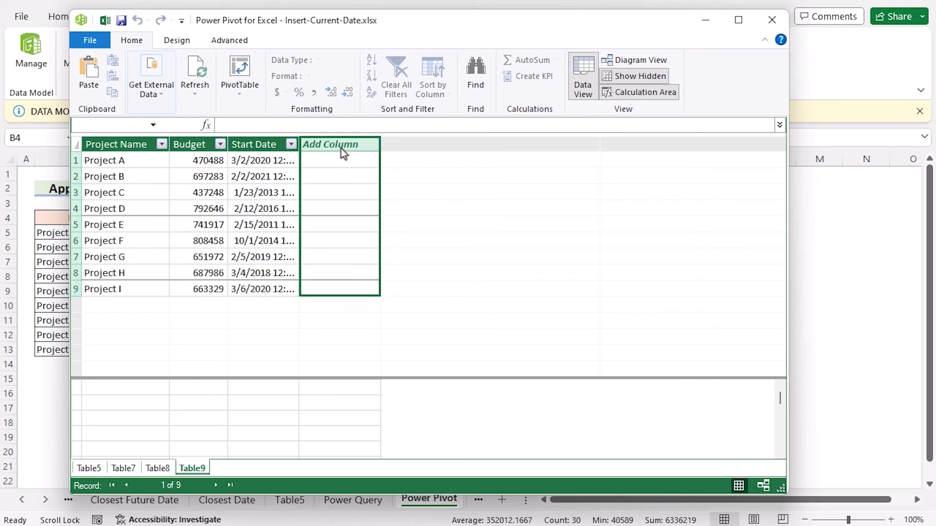
pyautogui.click(310, 125)
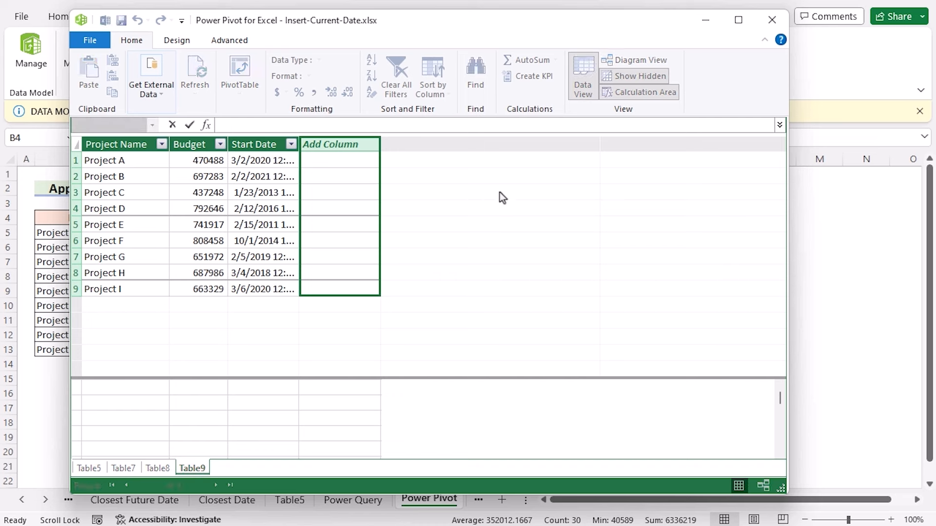
pyautogui.write('=TODA')
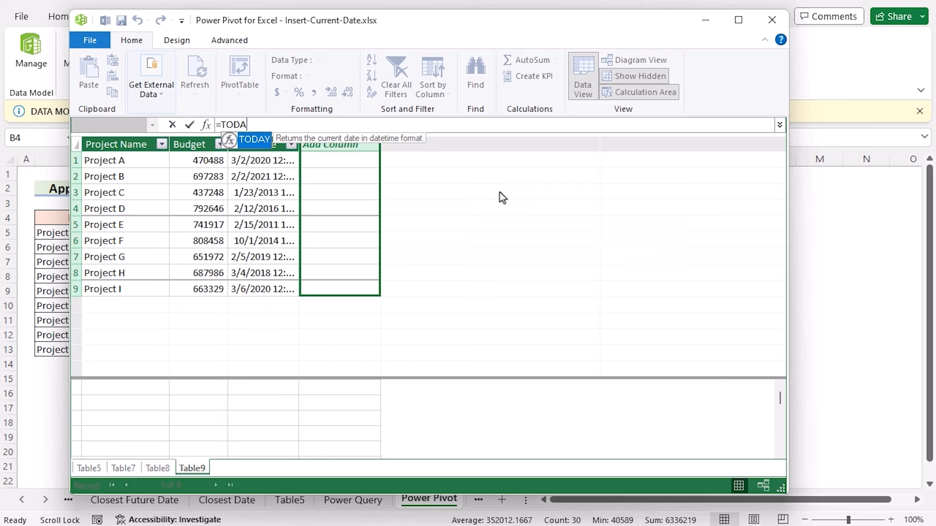
pyautogui.write('Y()')
pyautogui.press('Return')
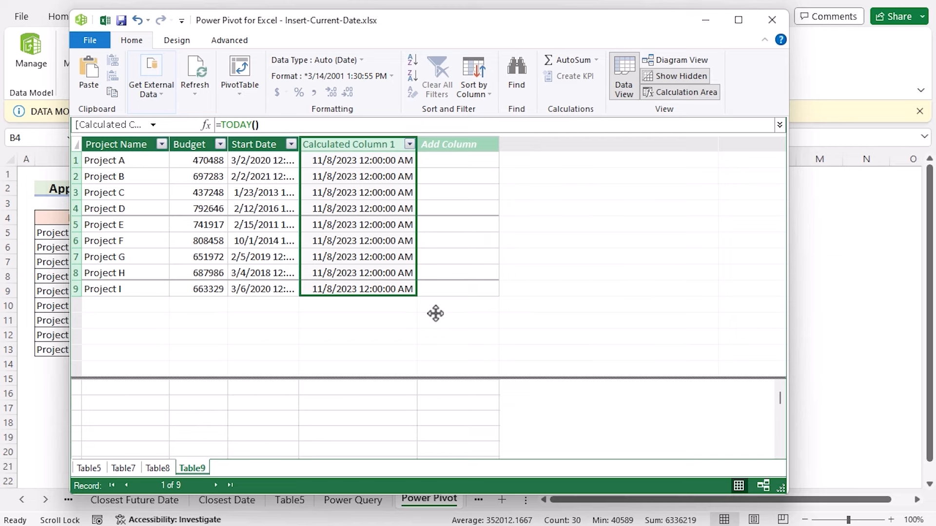
# Rename the new calculated column in the data model as Current Date.
pyautogui.rightClick(381, 148)
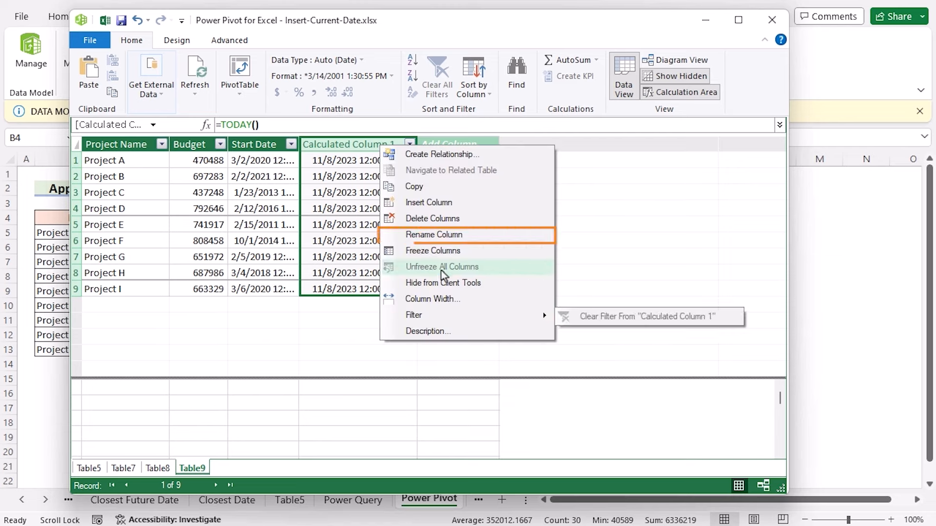
pyautogui.click(434, 236)
pyautogui.press('BackSpace')
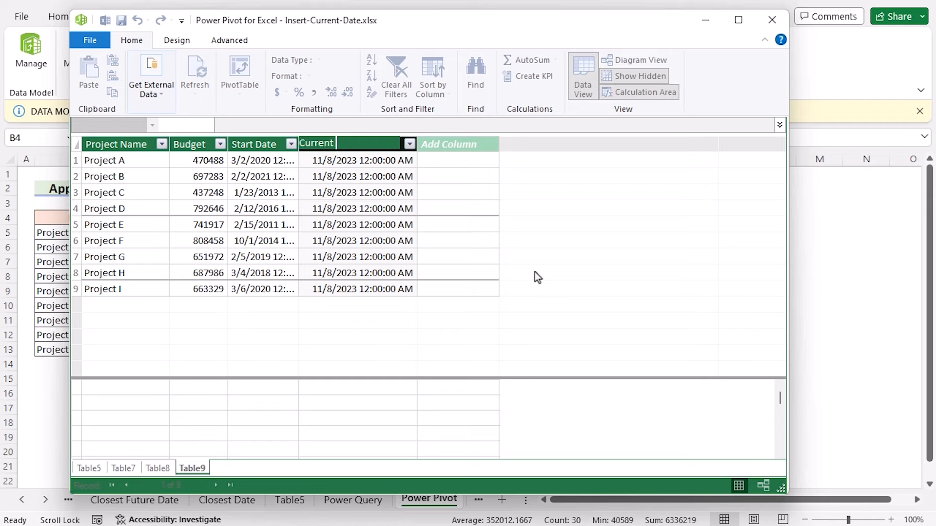
pyautogui.write('Date')
pyautogui.press('Return')
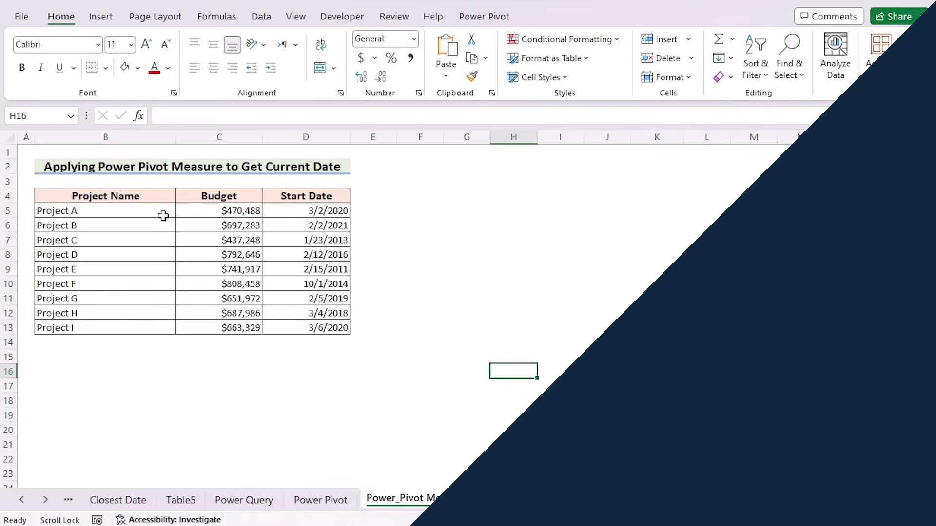
# Create a PivotTable on a new worksheet from range B4:D13 of the Power_Pivot Measure sheet, adding the data to the Data Model.
pyautogui.click(160, 215)
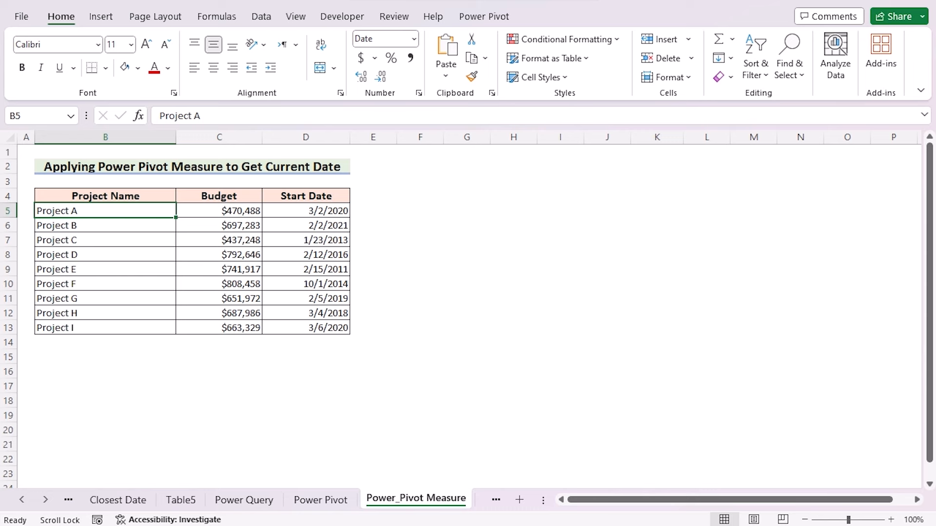
pyautogui.click(72, 196)
pyautogui.hotkey('ctrl', 'a')
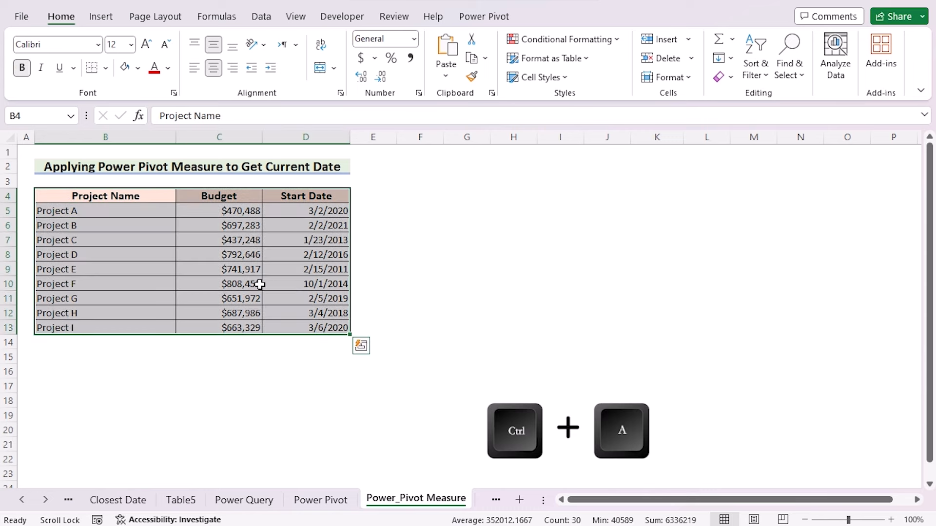
pyautogui.click(107, 19)
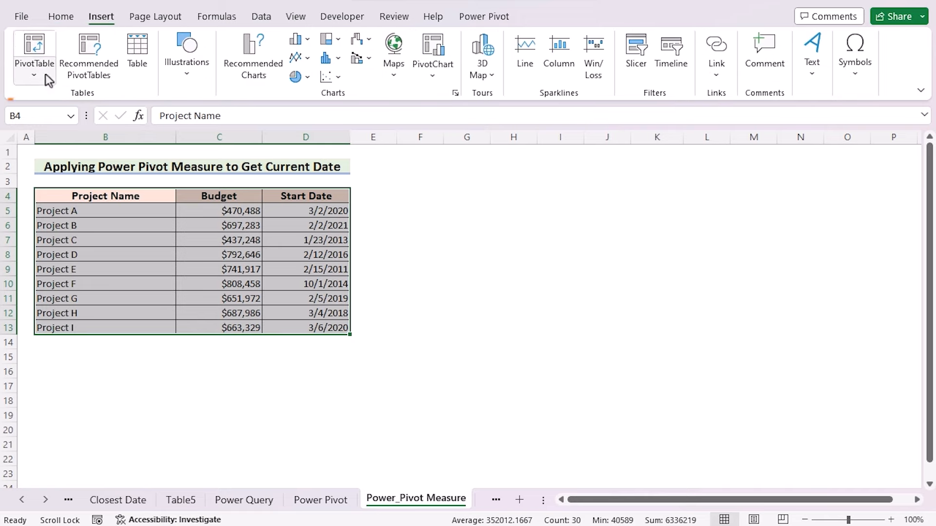
pyautogui.click(36, 59)
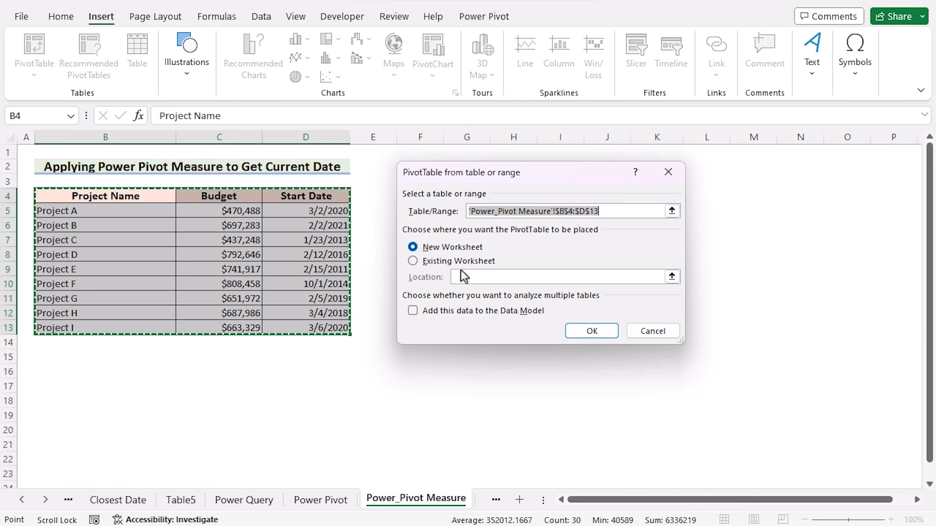
pyautogui.click(412, 311)
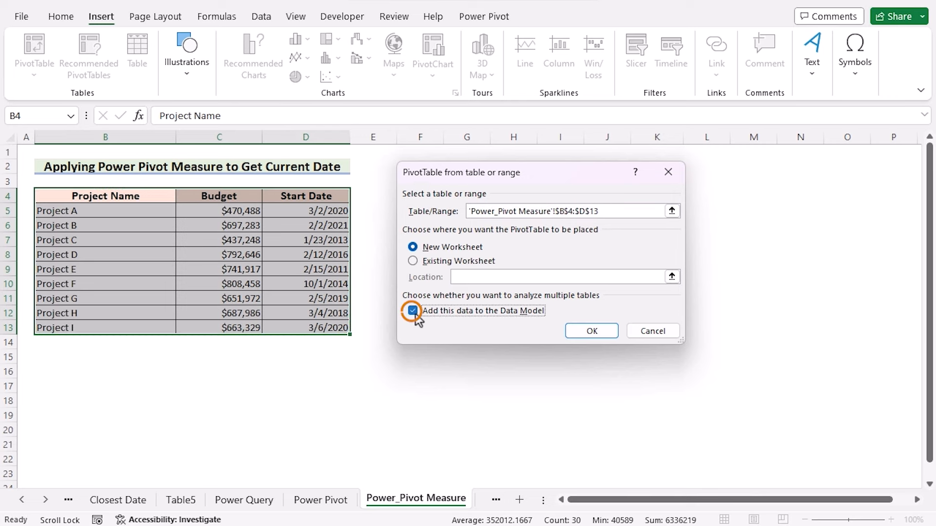
pyautogui.click(573, 331)
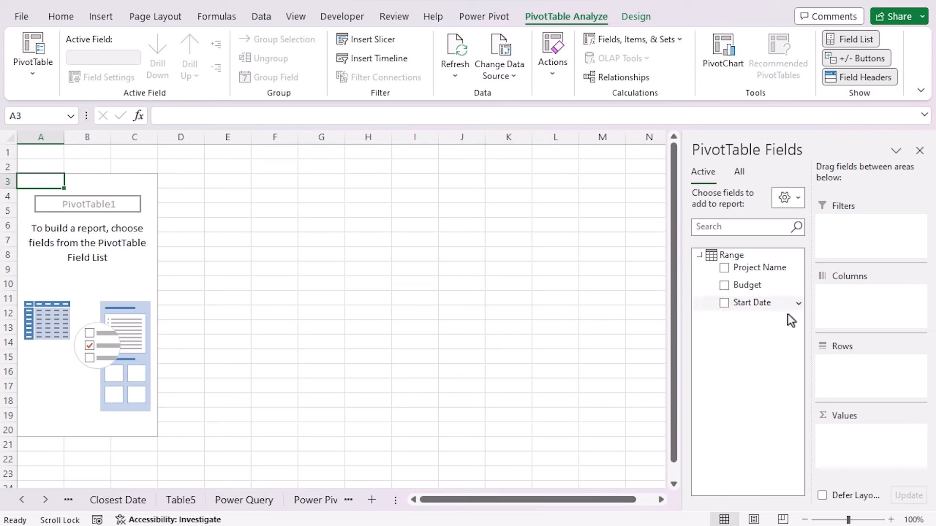
# Lay out the PivotTable with Project Name and Start Date as rows and Budget as summed values.
pyautogui.moveTo(736, 285); pyautogui.dragTo(761, 275)
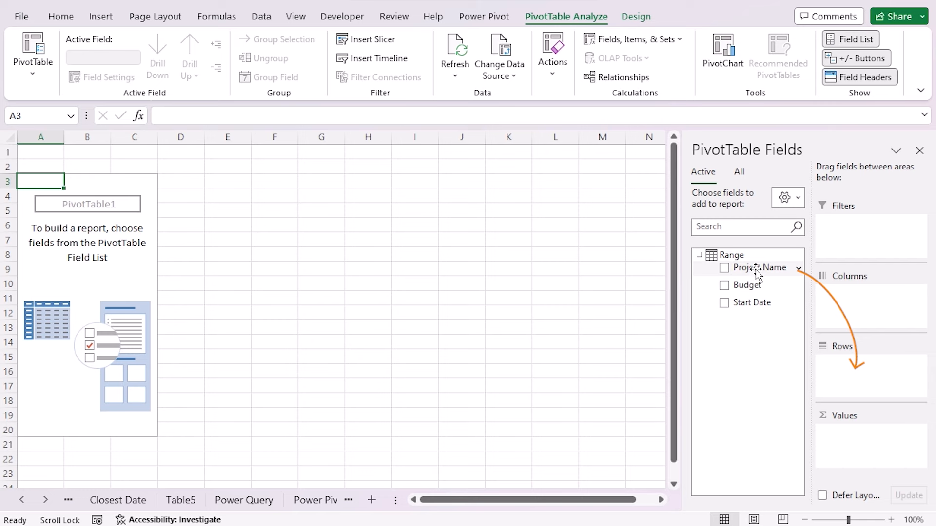
pyautogui.moveTo(757, 271); pyautogui.dragTo(836, 370)
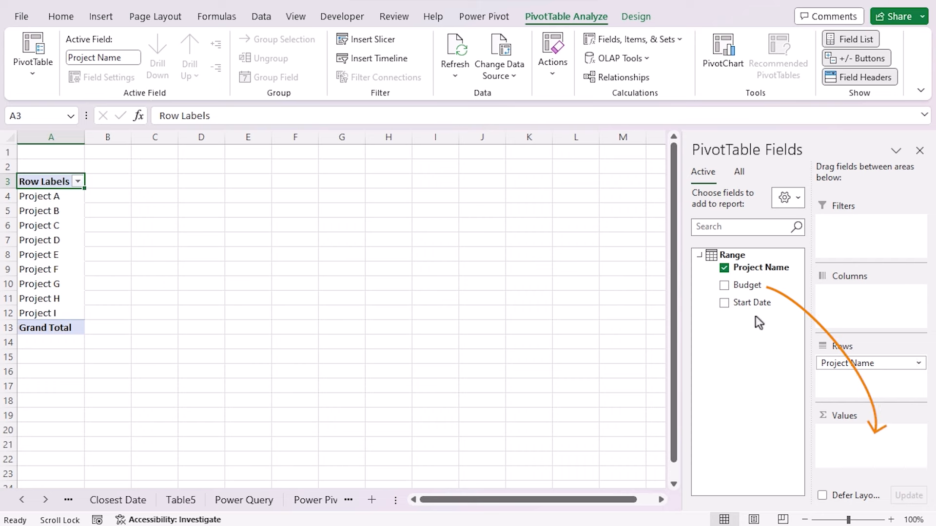
pyautogui.moveTo(753, 289); pyautogui.dragTo(858, 444)
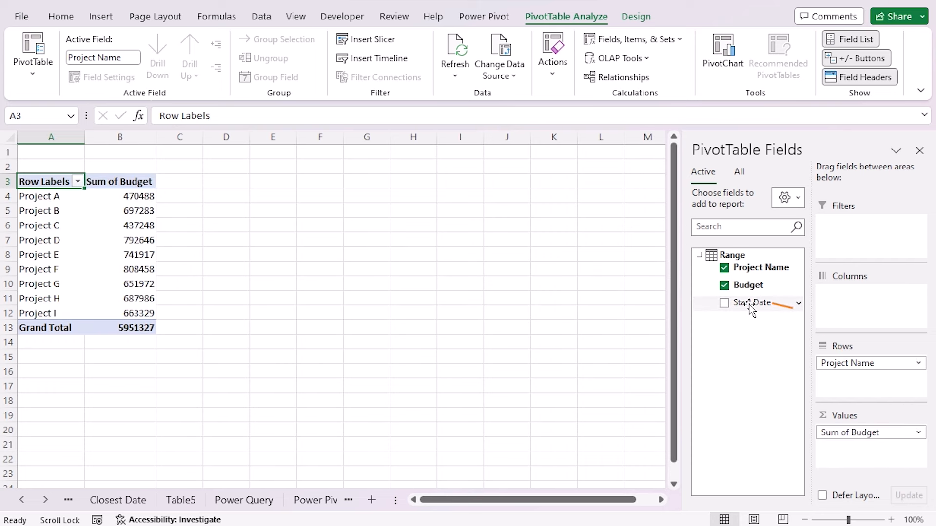
pyautogui.moveTo(750, 307); pyautogui.dragTo(879, 432)
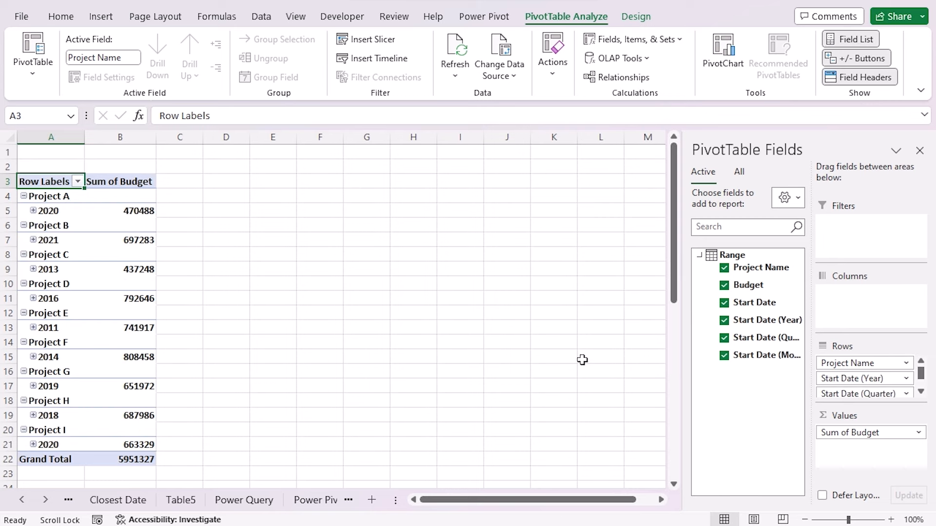
# Define a new measure for the Range table named Current Date with the formula =Today().
pyautogui.rightClick(704, 261)
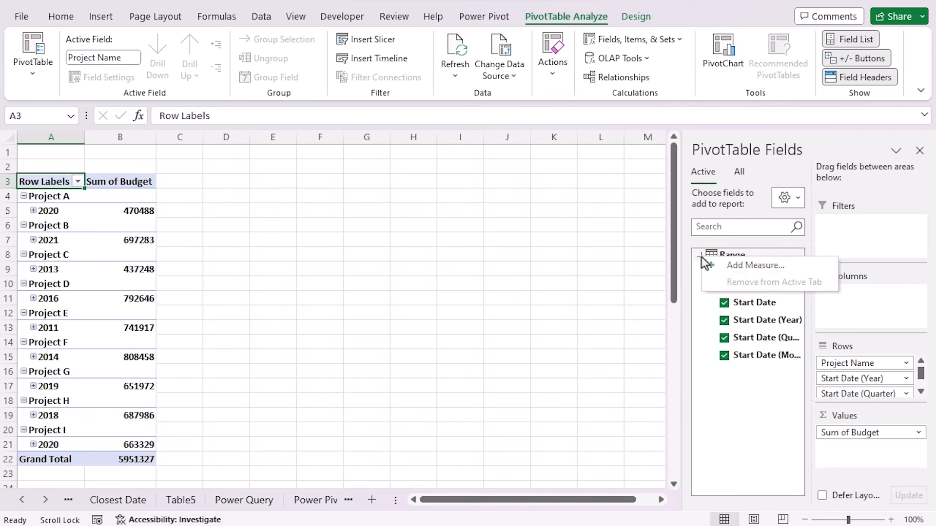
pyautogui.click(769, 272)
pyautogui.moveTo(600, 97); pyautogui.dragTo(465, 110)
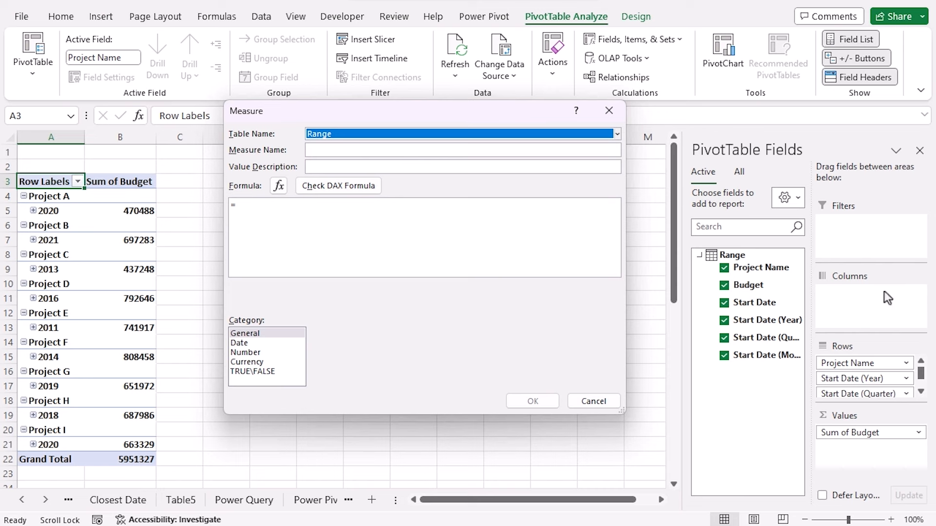
pyautogui.click(338, 151)
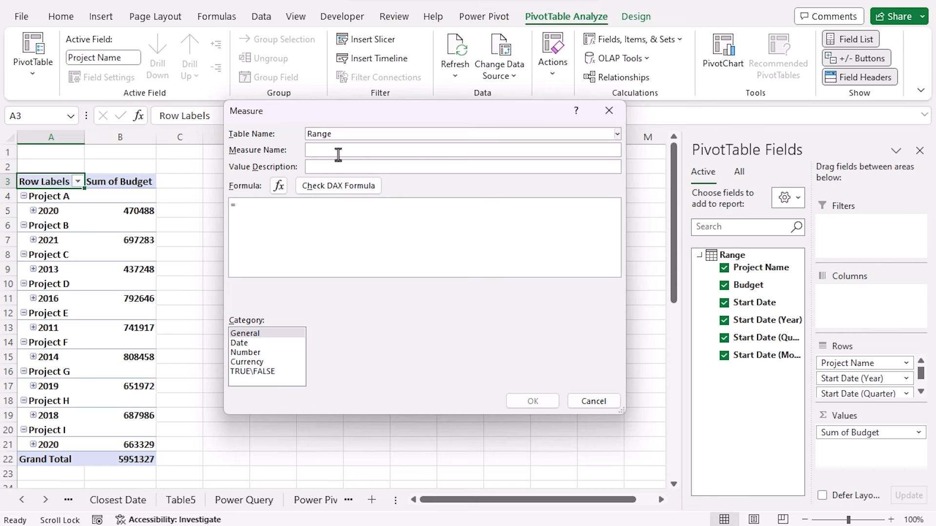
pyautogui.write('Current Date')
pyautogui.click(304, 208)
pyautogui.write('T')
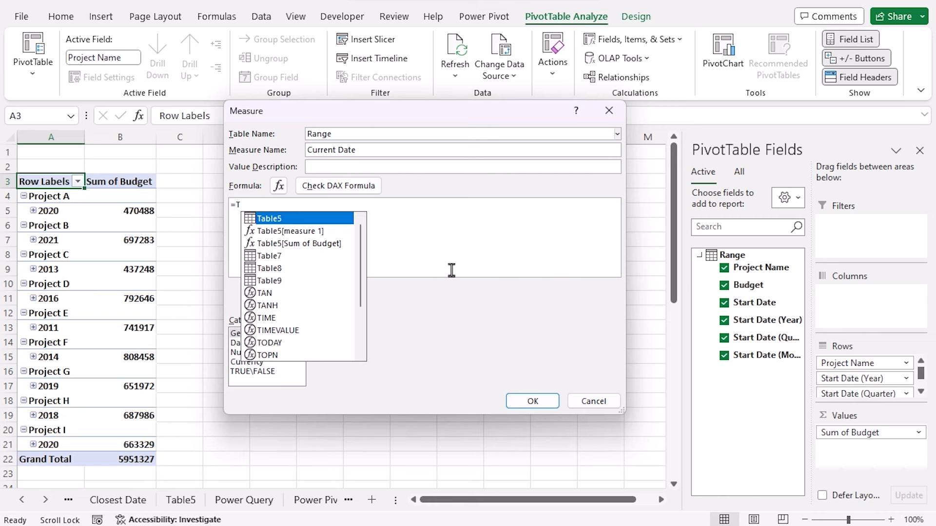
pyautogui.write('oday()')
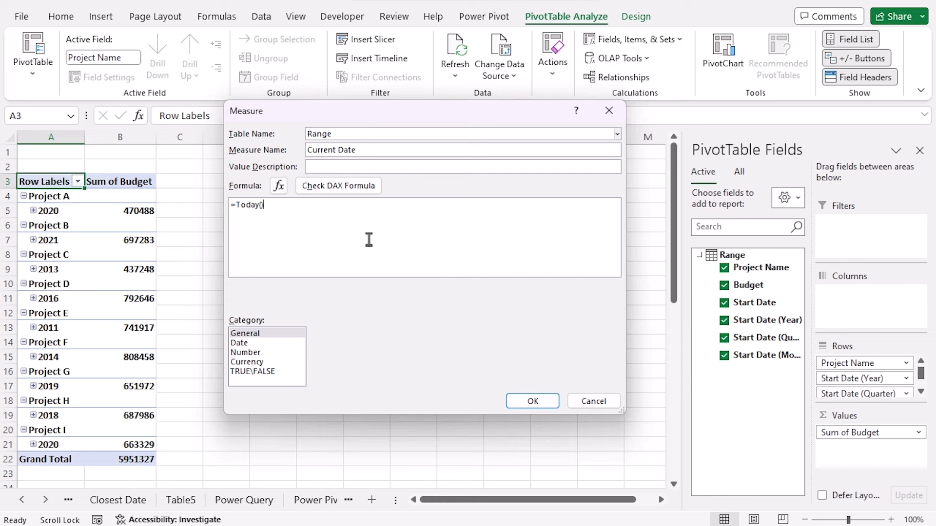
# Give the Current Date measure the Date category with format 14-Mar-01 and add the measure to the PivotTable.
pyautogui.click(240, 344)
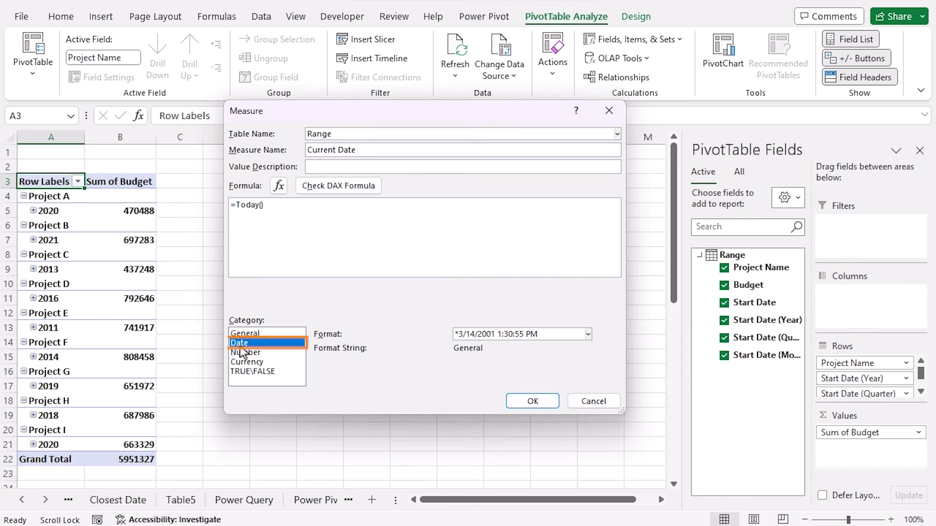
pyautogui.click(589, 335)
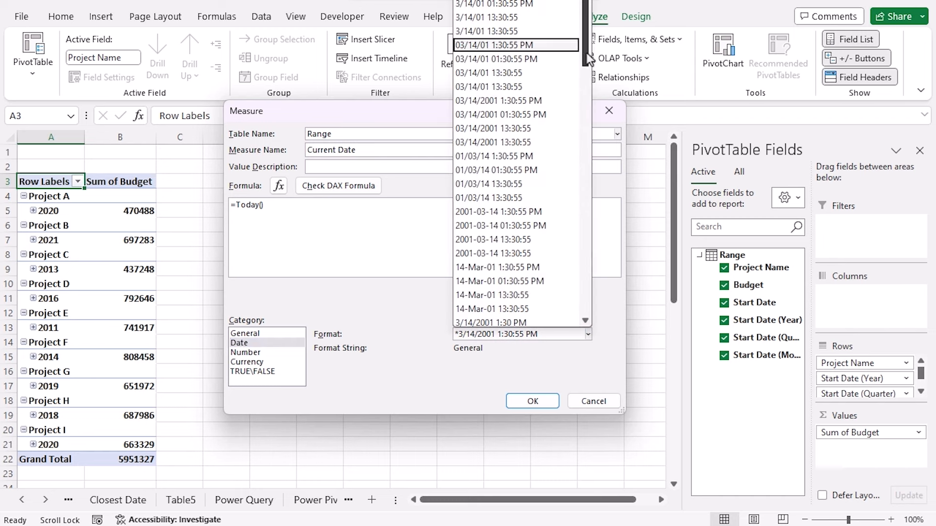
pyautogui.scroll(-3, 478, 246)
pyautogui.click(479, 246)
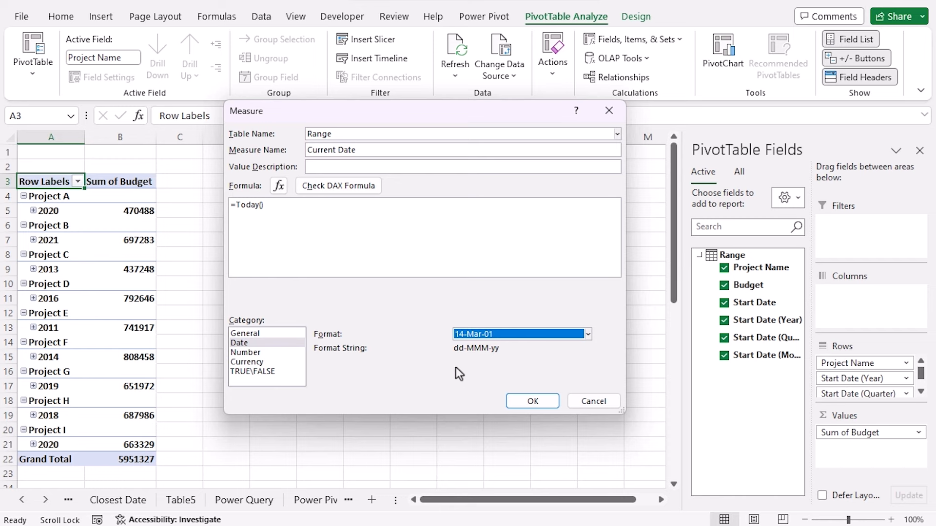
pyautogui.click(534, 404)
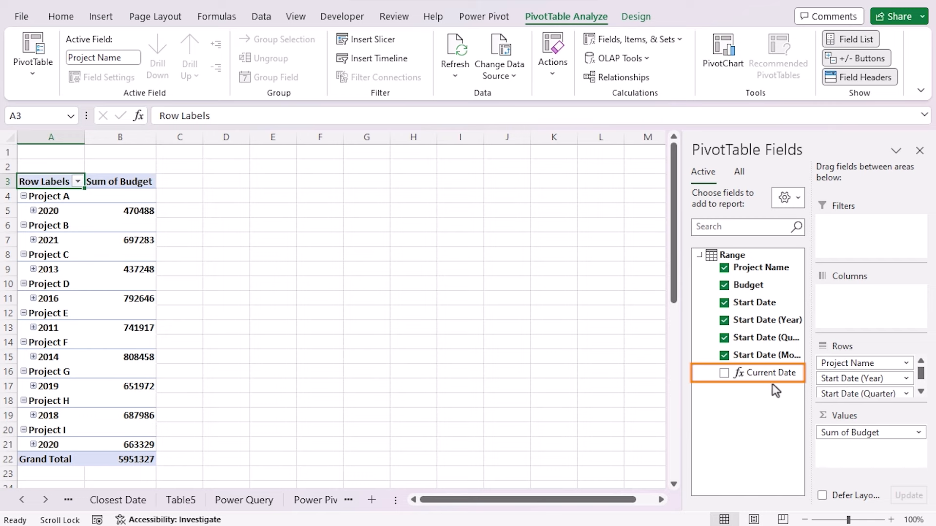
pyautogui.click(735, 380)
pyautogui.click(195, 140)
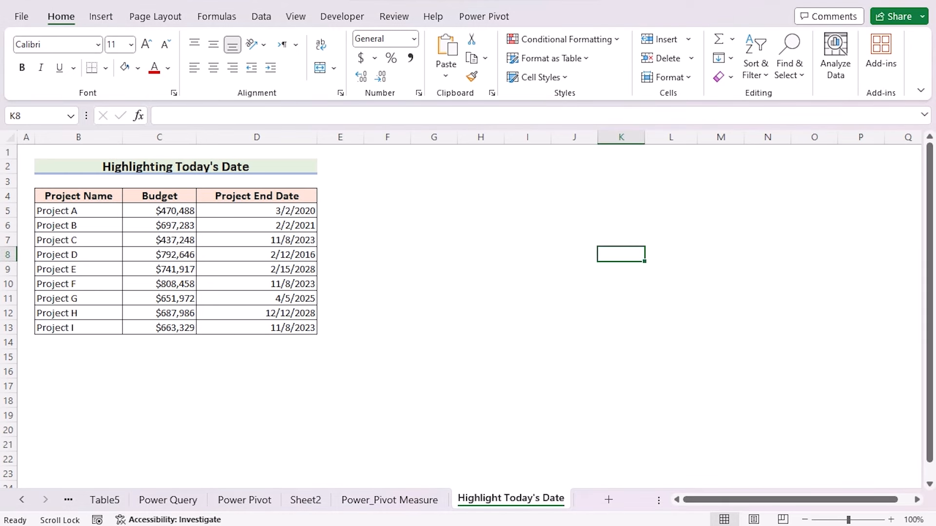
# Set up a formula-based conditional formatting rule for D5:D13 on the Highlight Today's Date sheet, using =D5=TODAY().
pyautogui.click(276, 213)
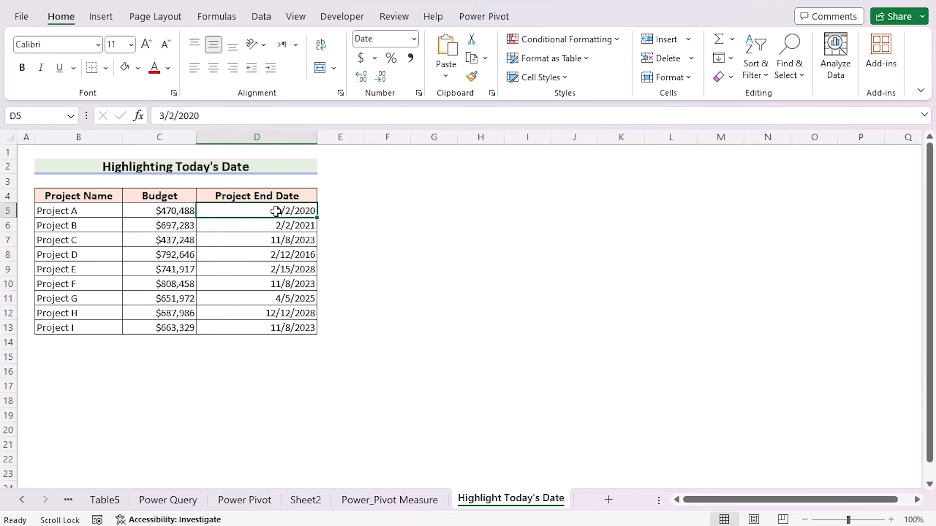
pyautogui.keyDown('shift'); pyautogui.click(257, 327); pyautogui.keyUp('shift')
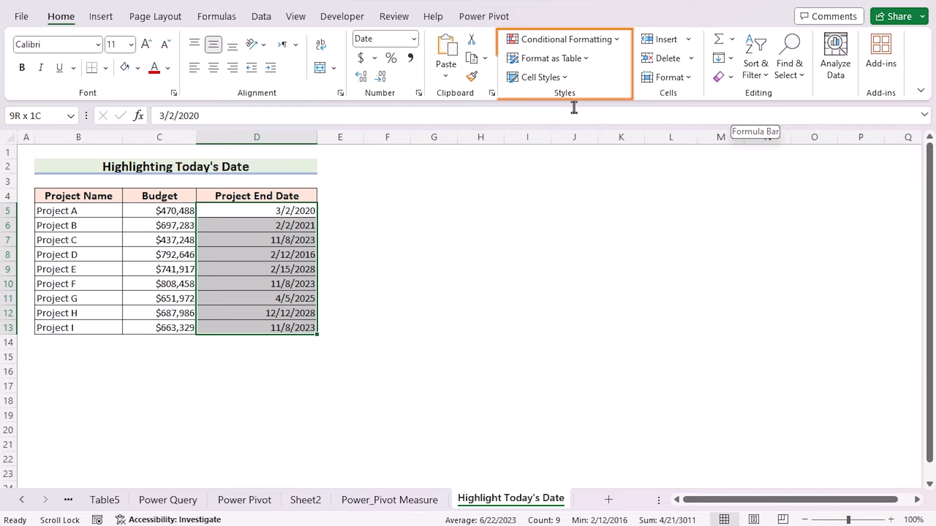
pyautogui.click(617, 40)
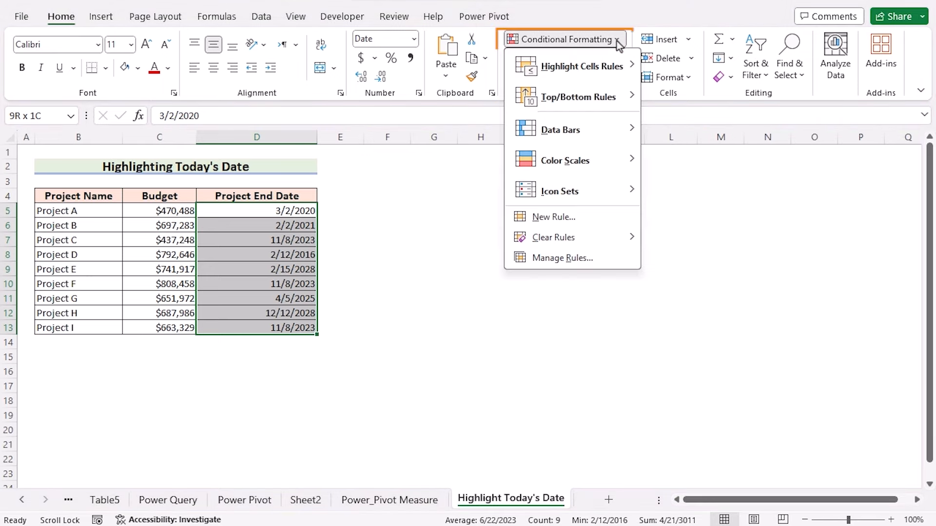
pyautogui.click(551, 216)
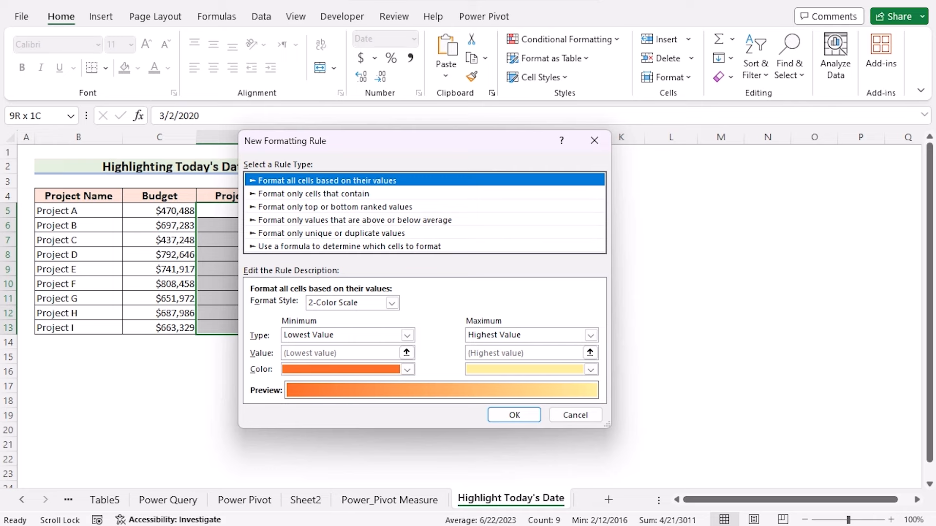
pyautogui.click(266, 247)
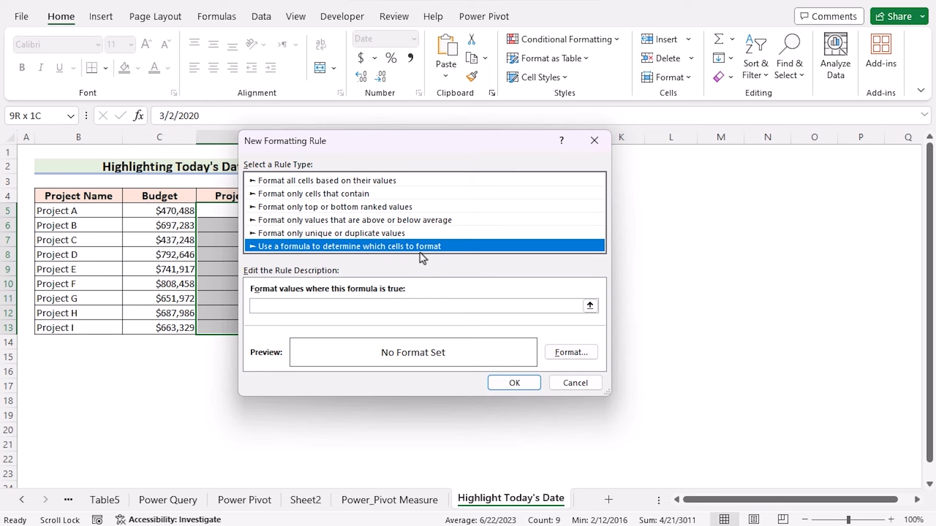
pyautogui.click(298, 304)
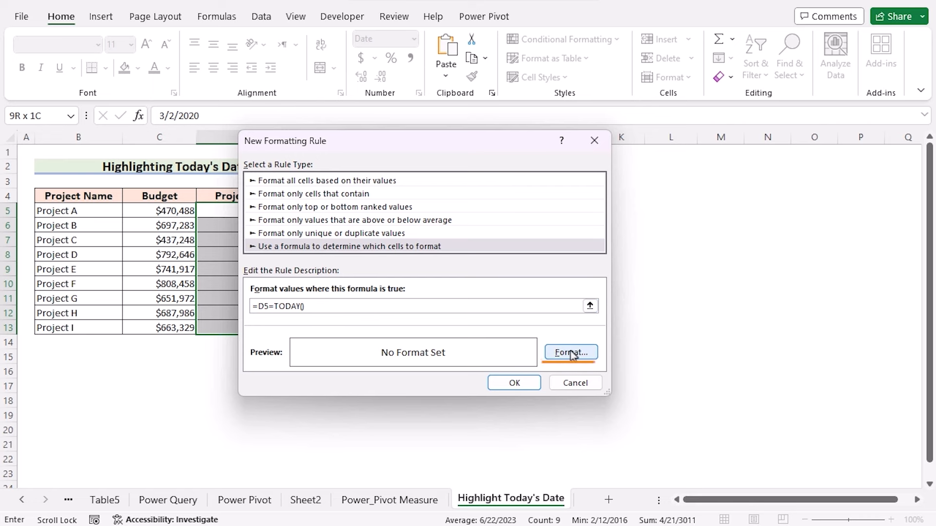
# Give the conditional formatting rule an orange fill and apply it to the project end dates.
pyautogui.click(591, 352)
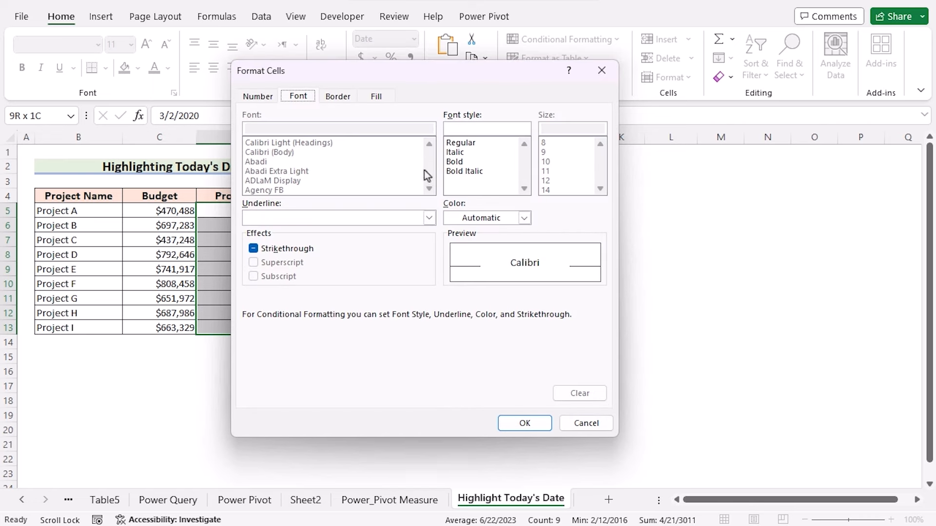
pyautogui.click(377, 97)
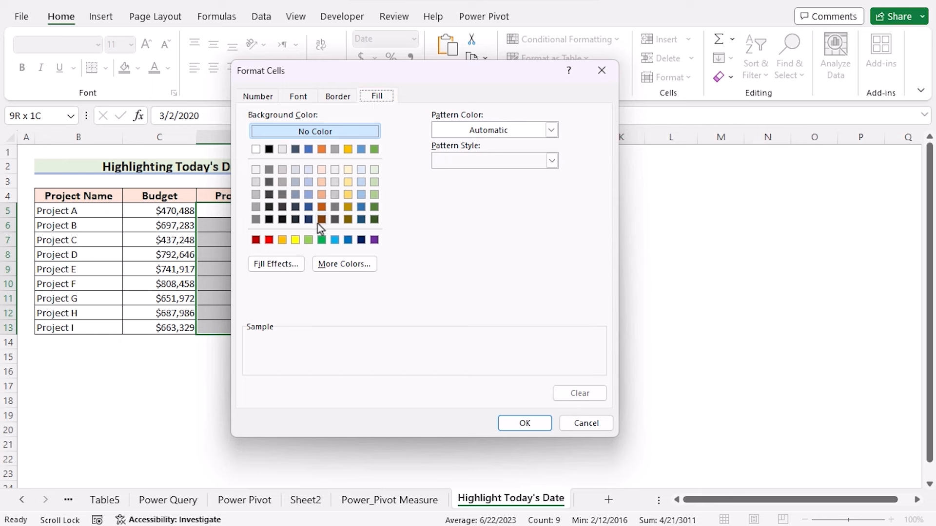
pyautogui.click(282, 241)
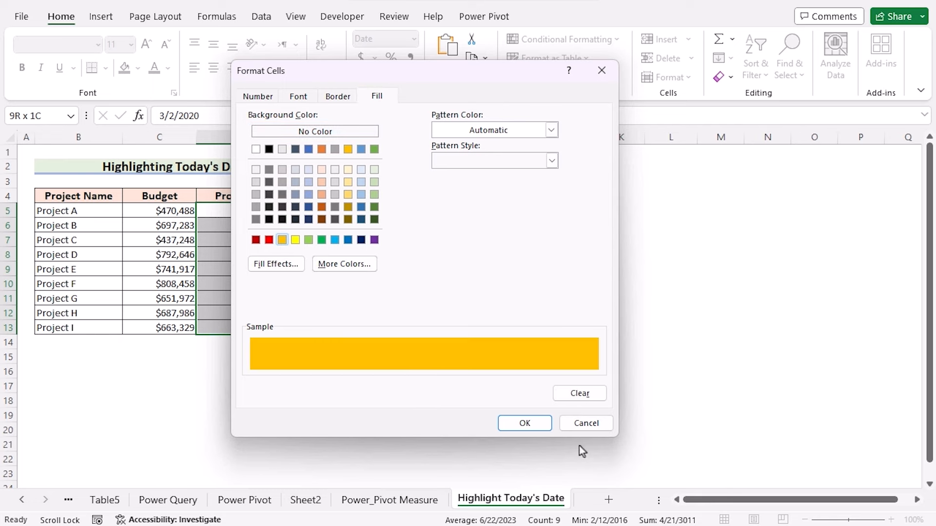
pyautogui.click(532, 423)
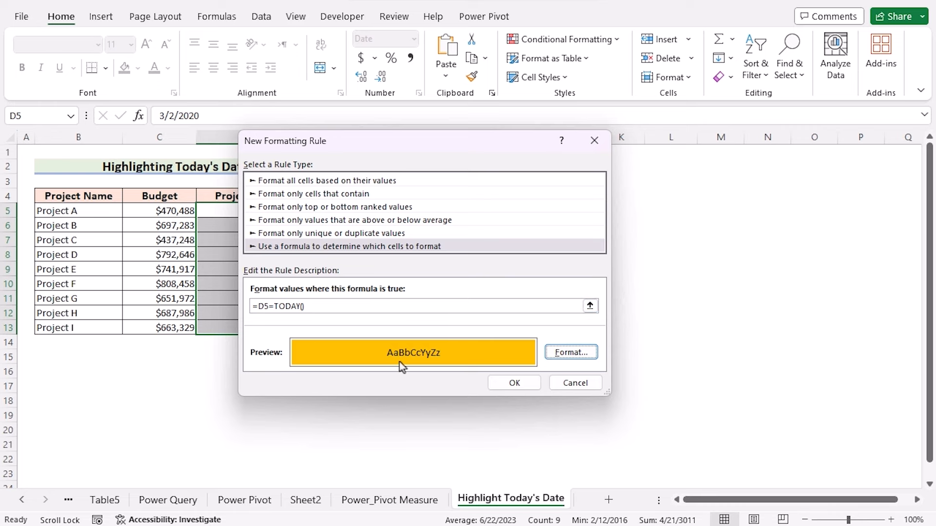
pyautogui.click(507, 385)
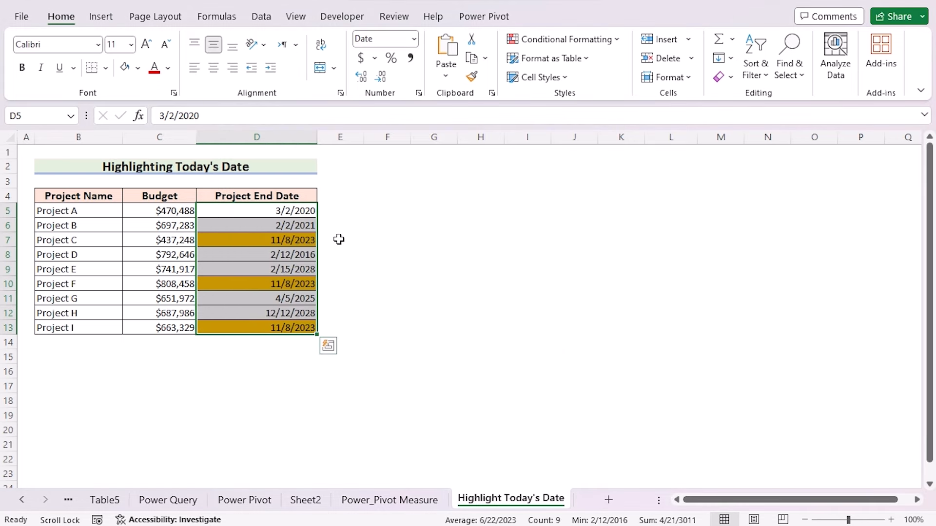